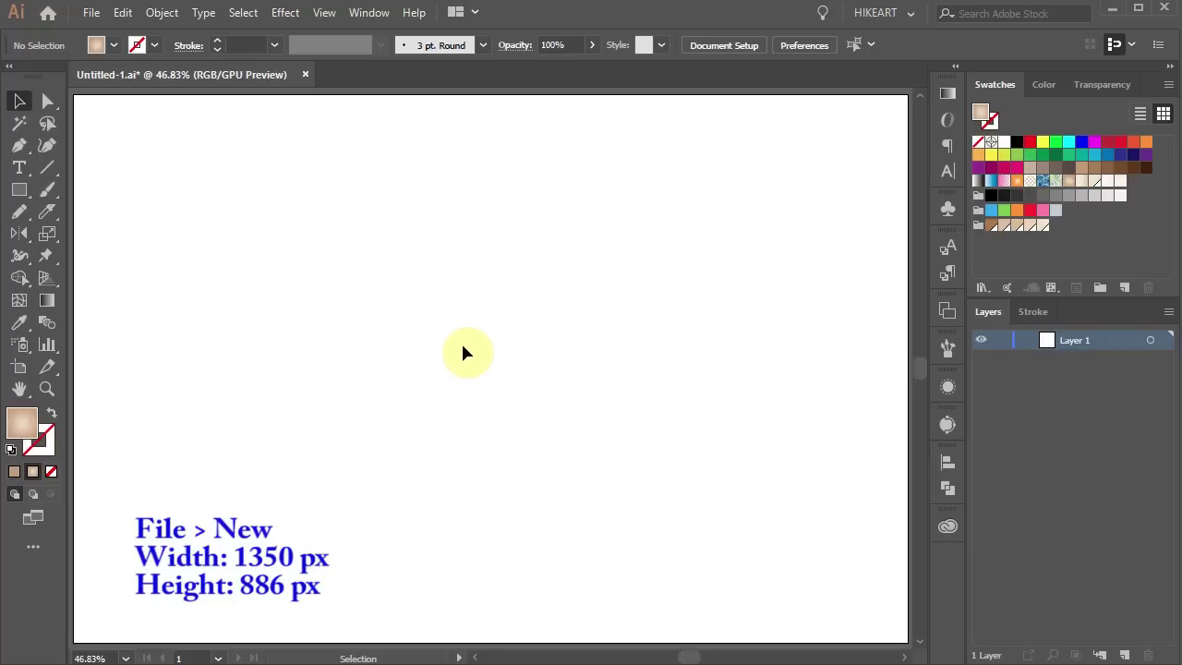
# - Draw a rectangle covering the whole 1350 × 886 px artboard
pyautogui.scroll(-5, 464, 352)
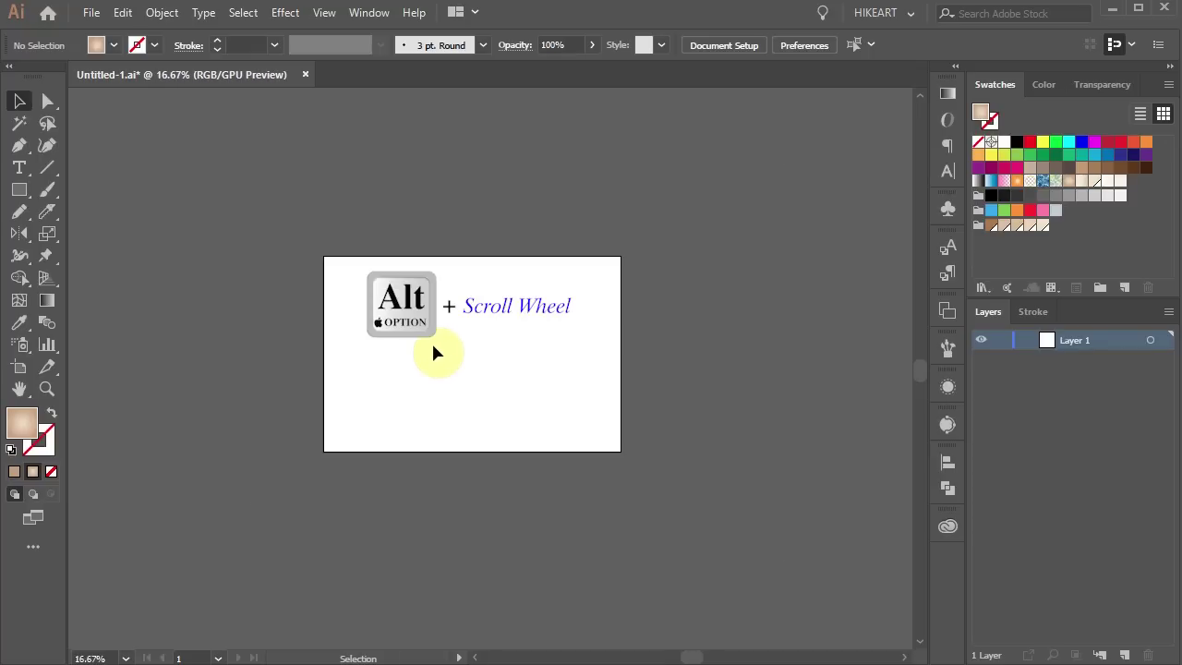
pyautogui.click(20, 189)
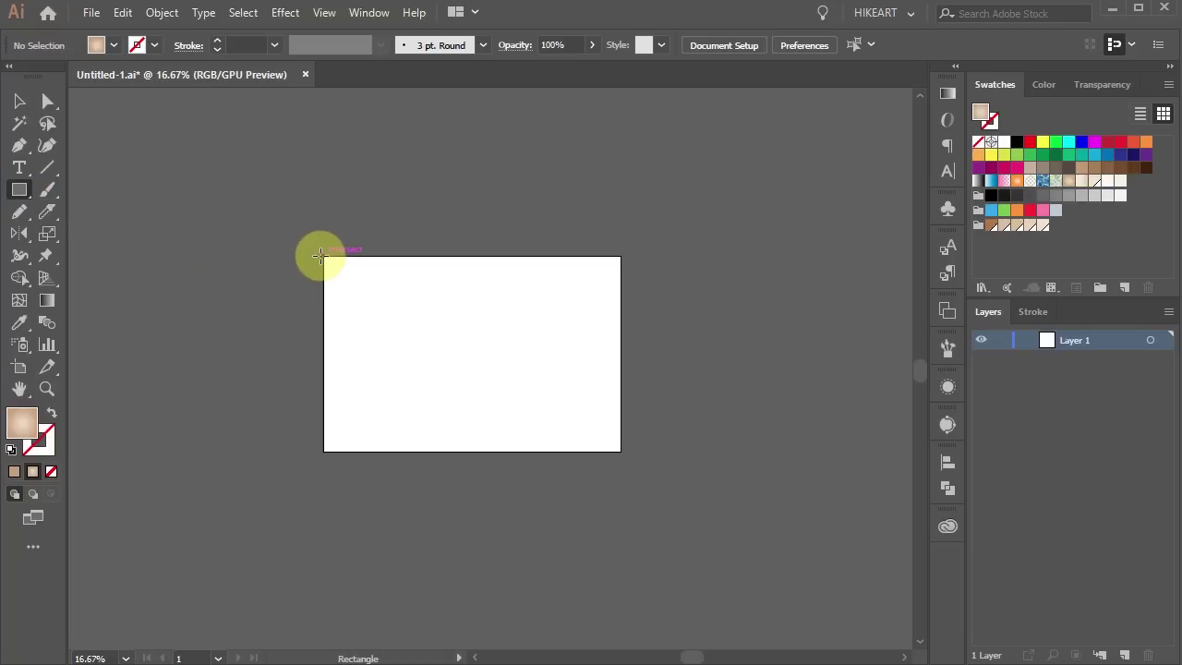
pyautogui.moveTo(321, 256); pyautogui.dragTo(621, 451)
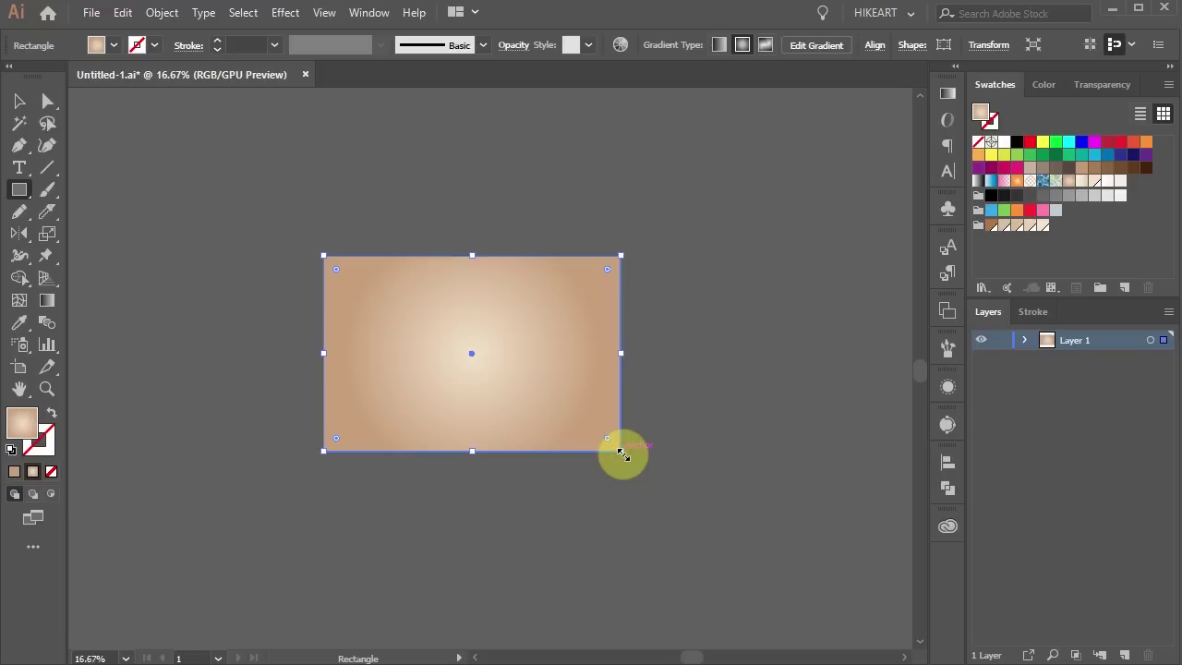
# - Give the rectangle a radial gradient from pale cream at the centre to tan edges
pyautogui.click(951, 94)
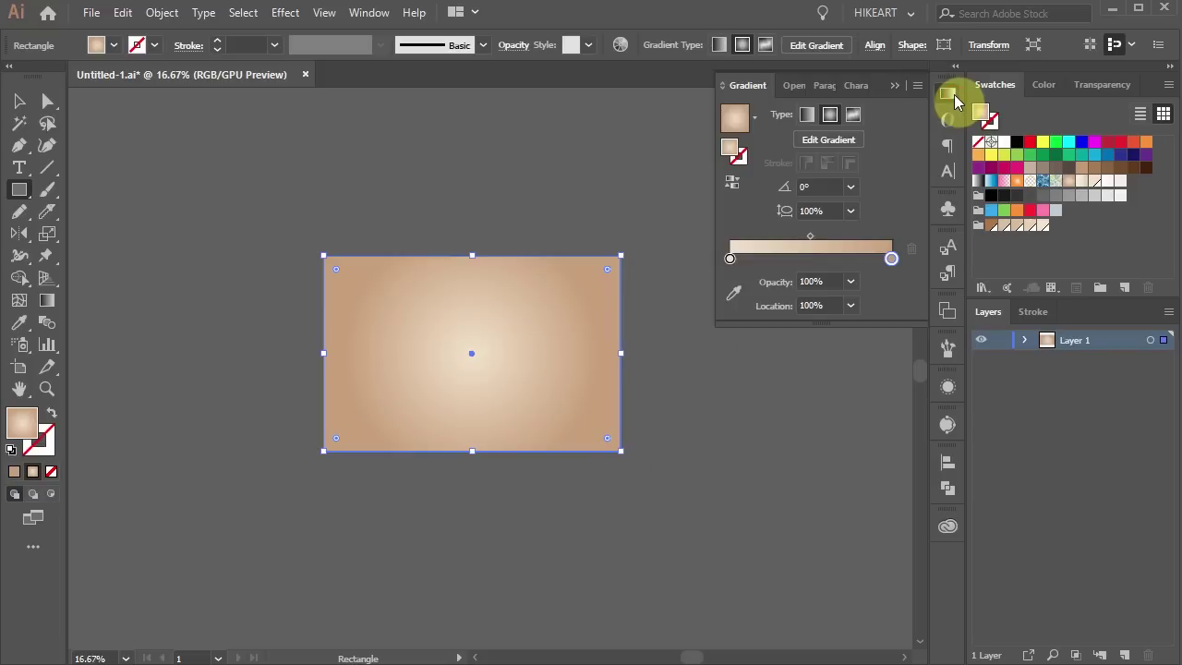
pyautogui.doubleClick(892, 257)
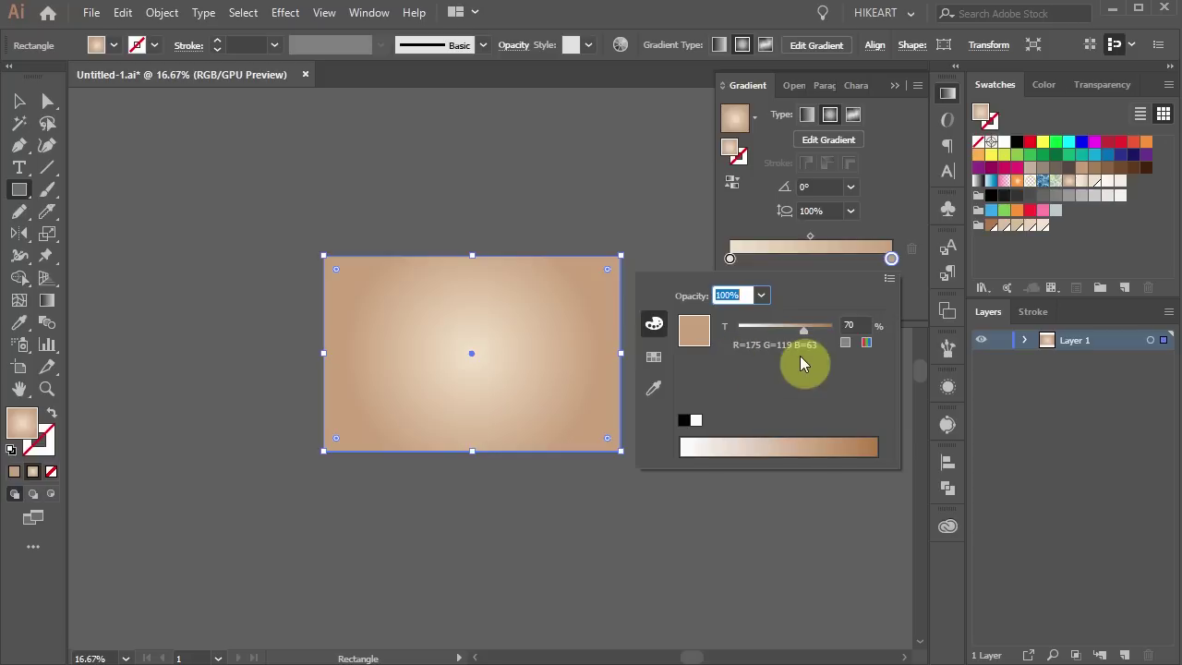
pyautogui.doubleClick(730, 259)
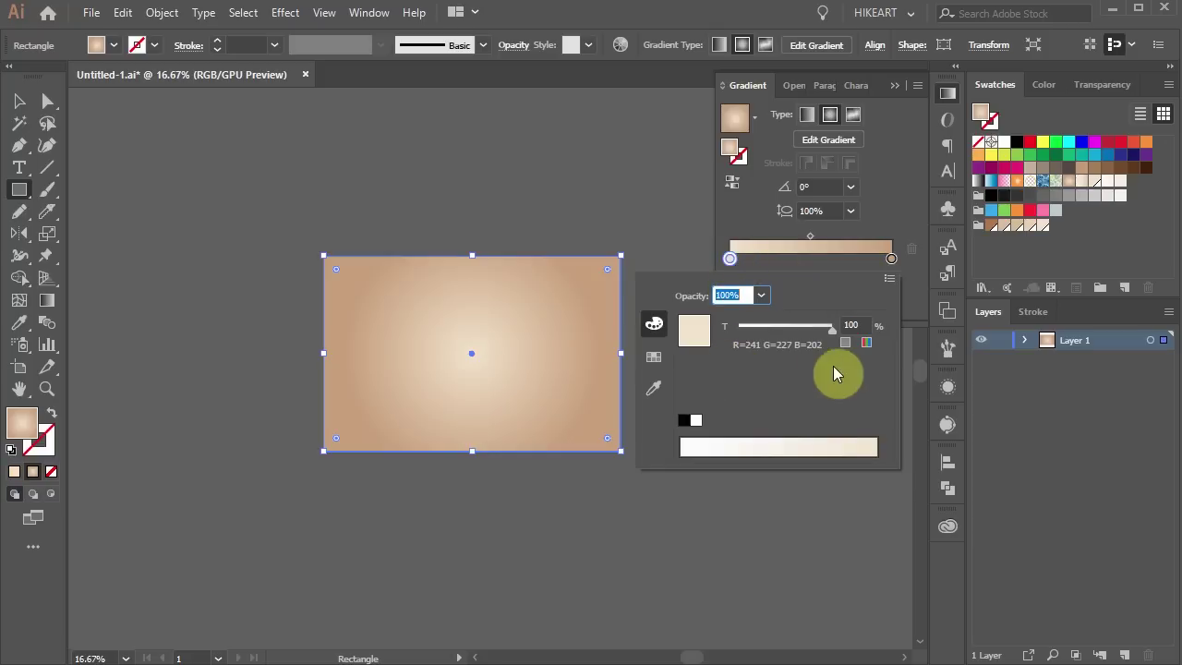
pyautogui.click(947, 94)
# - Stretch the radial gradient into a wide, flattened ellipse across the rectangle
pyautogui.press('g')
pyautogui.moveTo(610, 354); pyautogui.dragTo(734, 353)
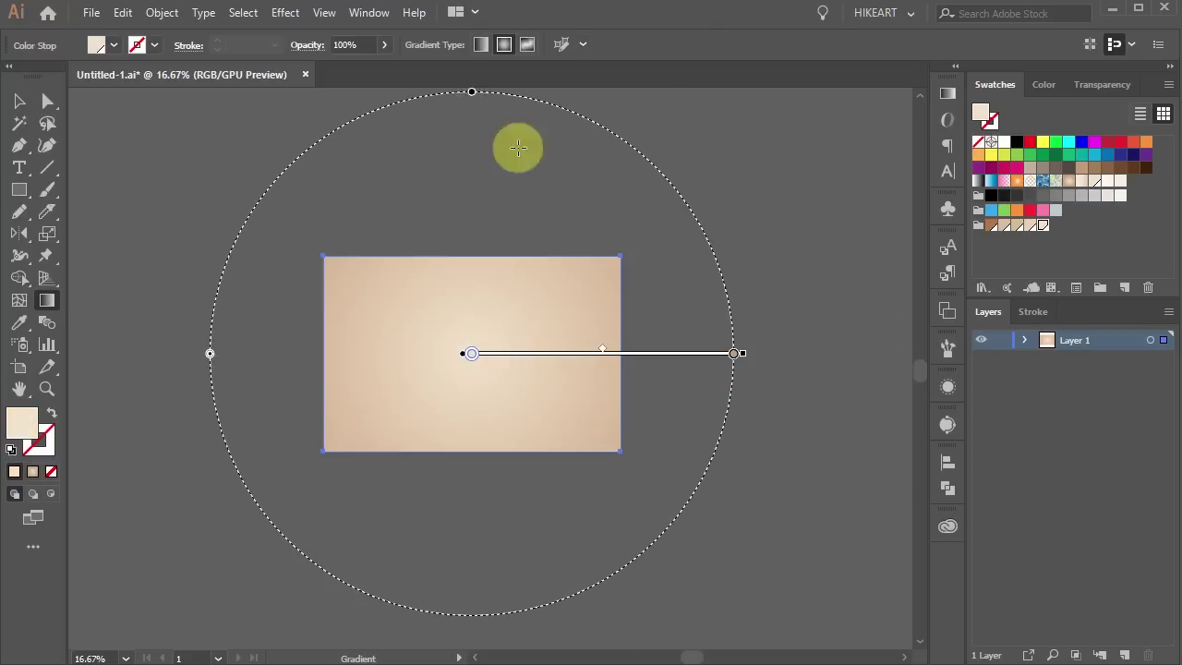
pyautogui.moveTo(472, 92); pyautogui.dragTo(472, 231)
pyautogui.moveTo(748, 369); pyautogui.dragTo(780, 371)
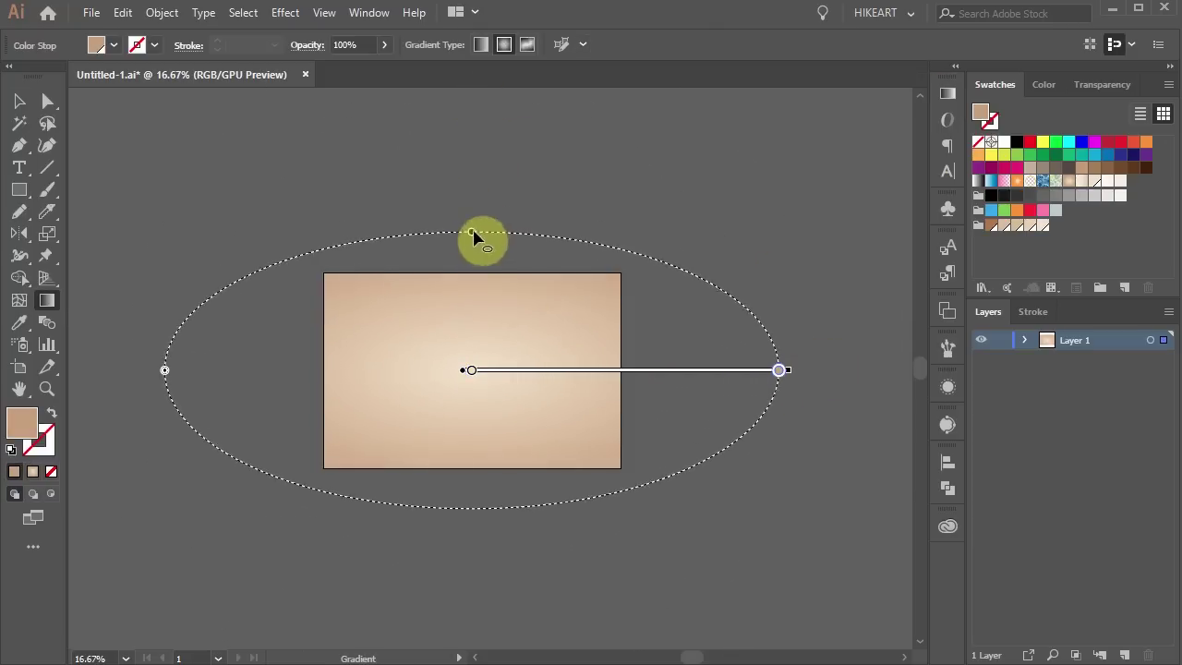
pyautogui.hotkey('ctrl', '0')
pyautogui.keyDown('ctrl'); pyautogui.click(472, 238); pyautogui.keyUp('ctrl')
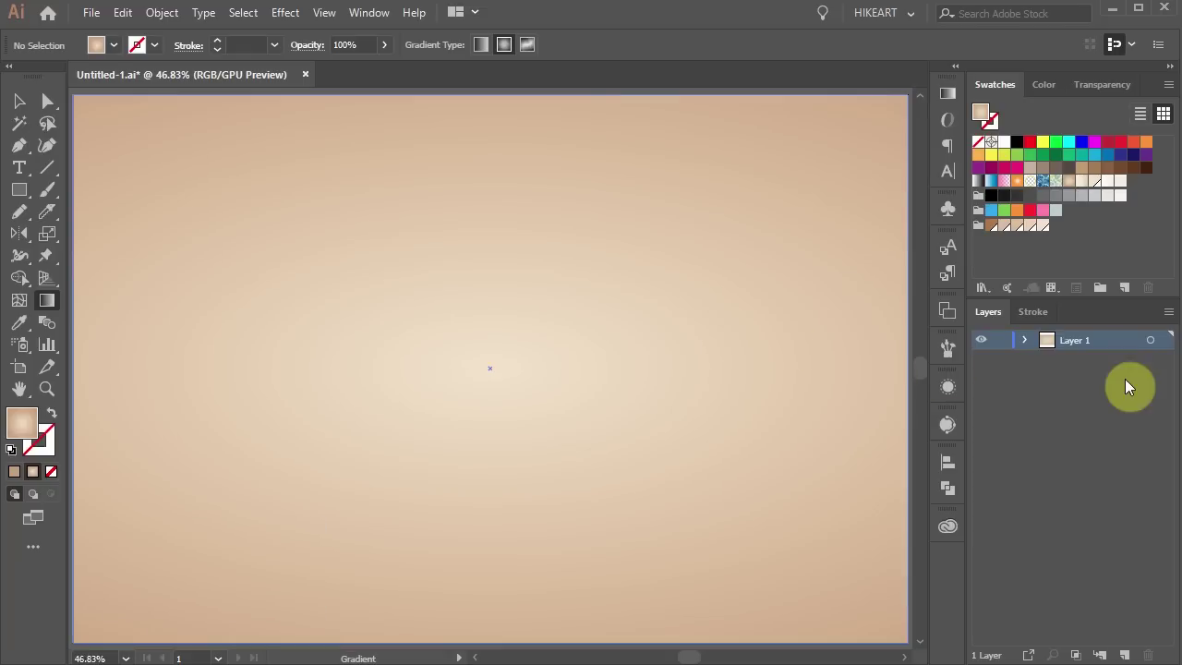
# - Lock the background layer, add a new layer and type FOLD in Impact
pyautogui.click(1000, 340)
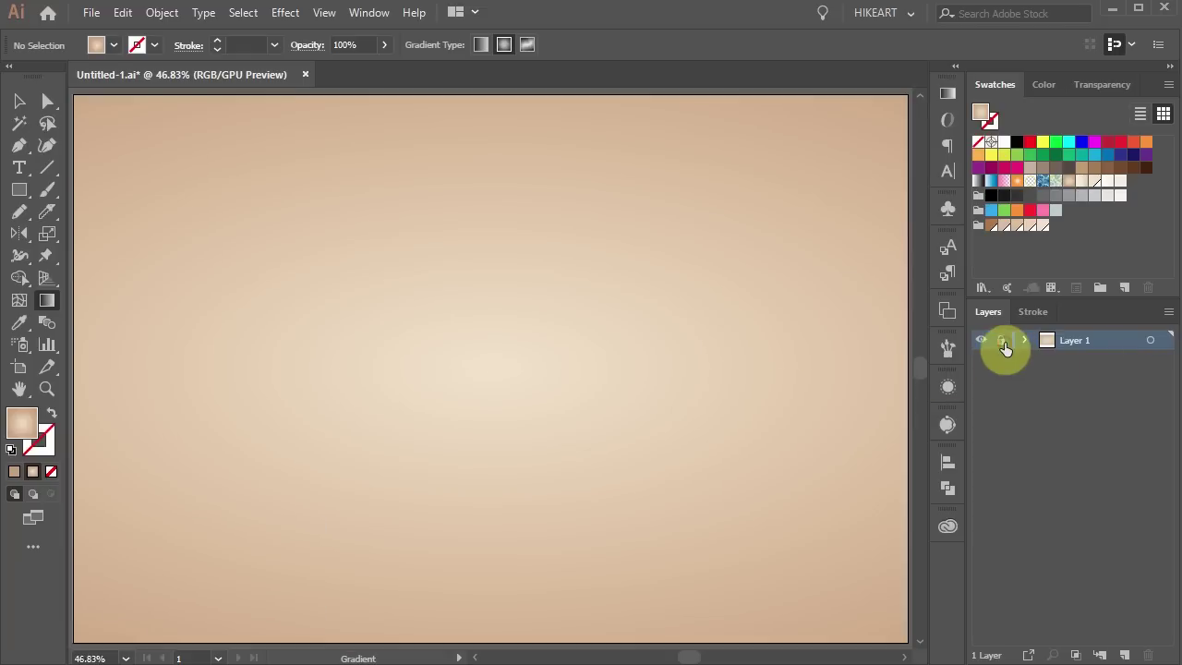
pyautogui.click(1122, 652)
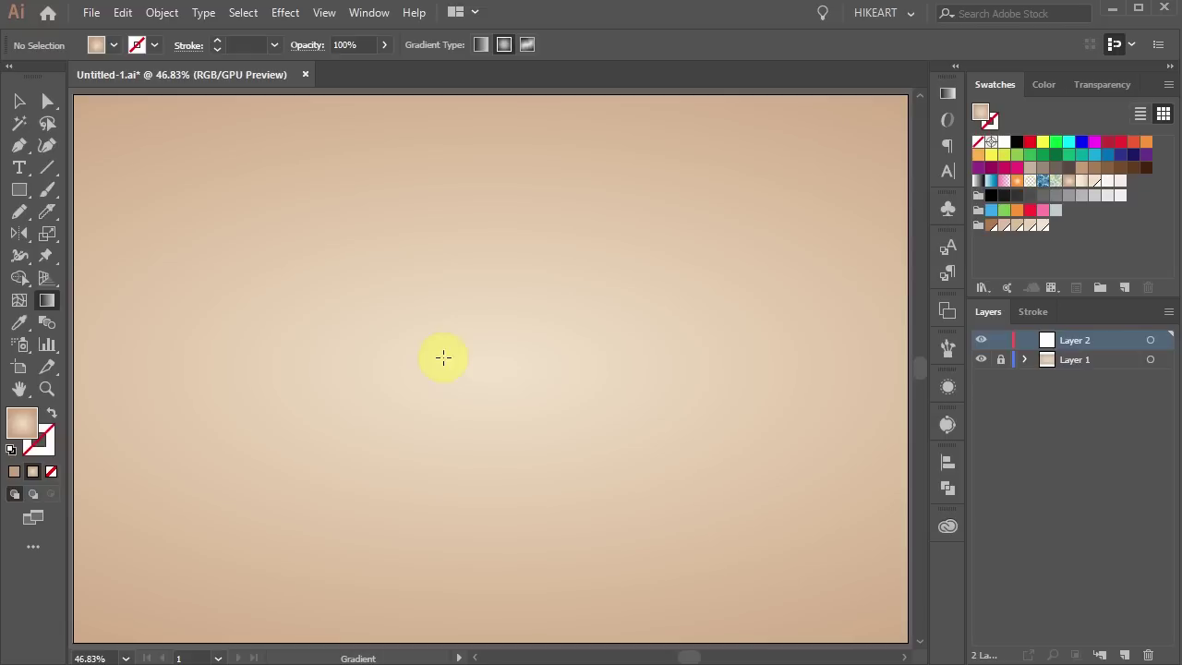
pyautogui.click(20, 168)
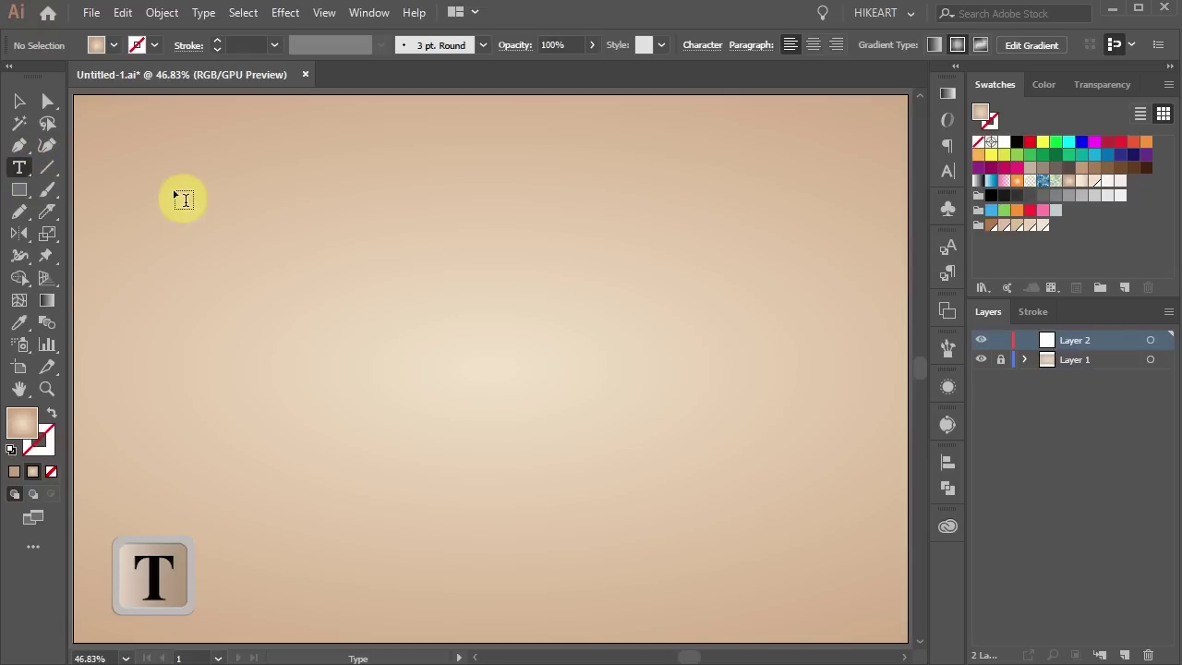
pyautogui.click(164, 182)
pyautogui.write('FBI')
pyautogui.press('Escape')
# - Enlarge FOLD to fill the artboard, make it white and convert it to outlines
pyautogui.moveTo(185, 184); pyautogui.dragTo(814, 623)
pyautogui.moveTo(532, 421); pyautogui.dragTo(554, 411)
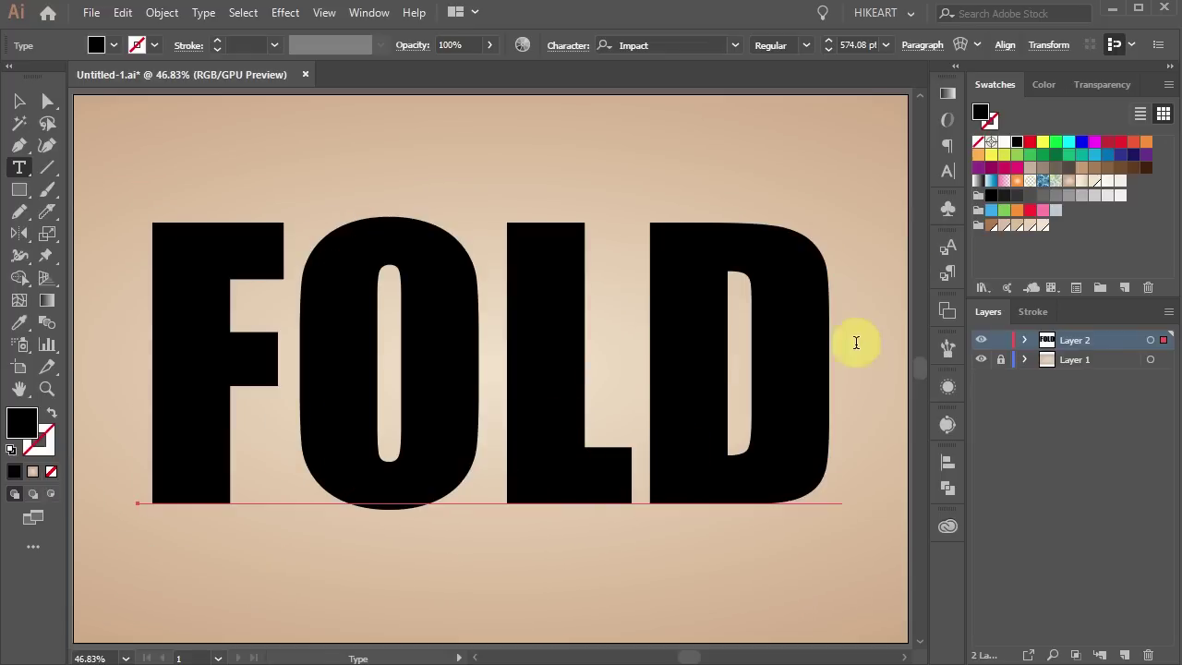
pyautogui.click(1004, 142)
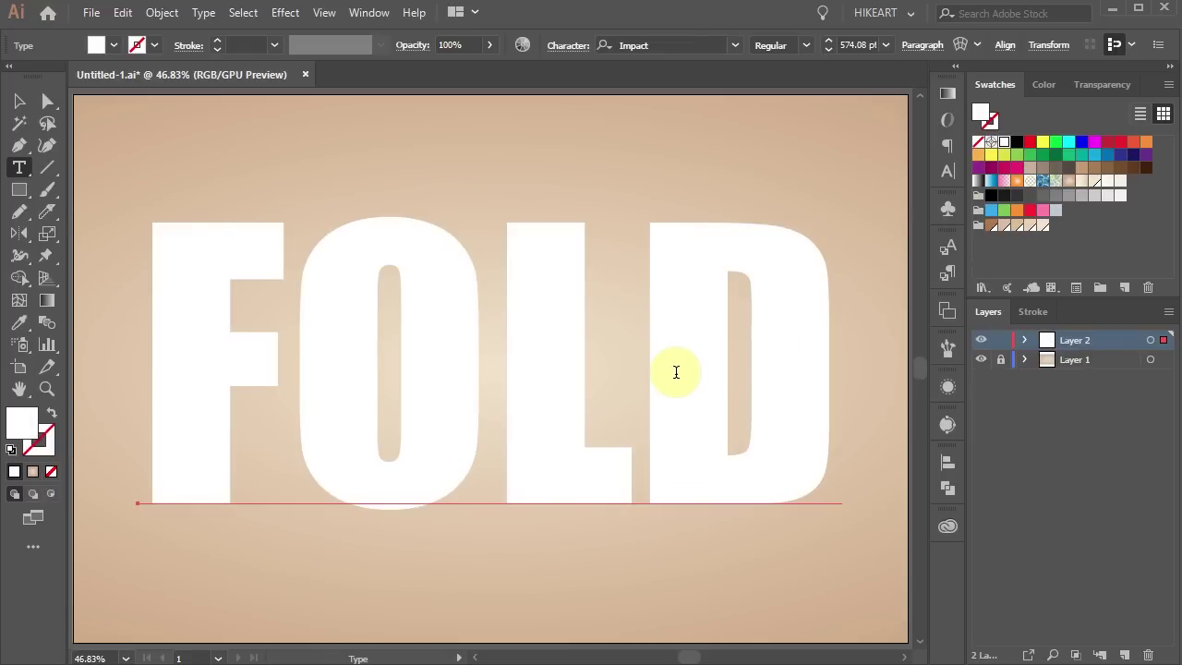
pyautogui.rightClick(663, 372)
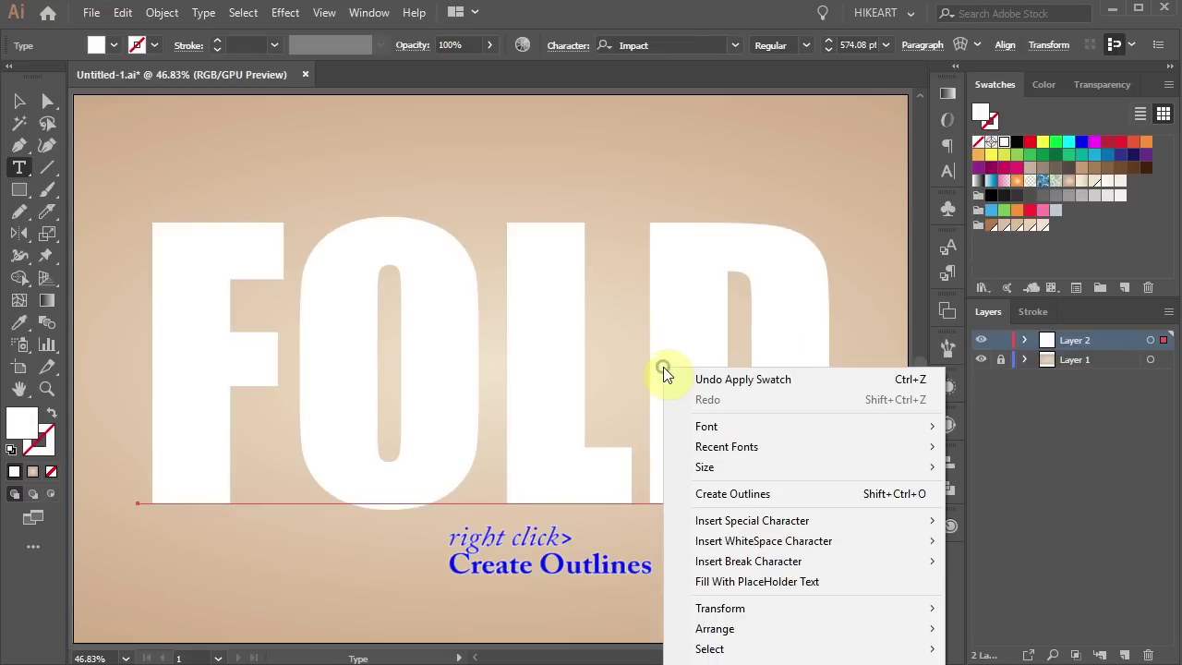
pyautogui.click(802, 496)
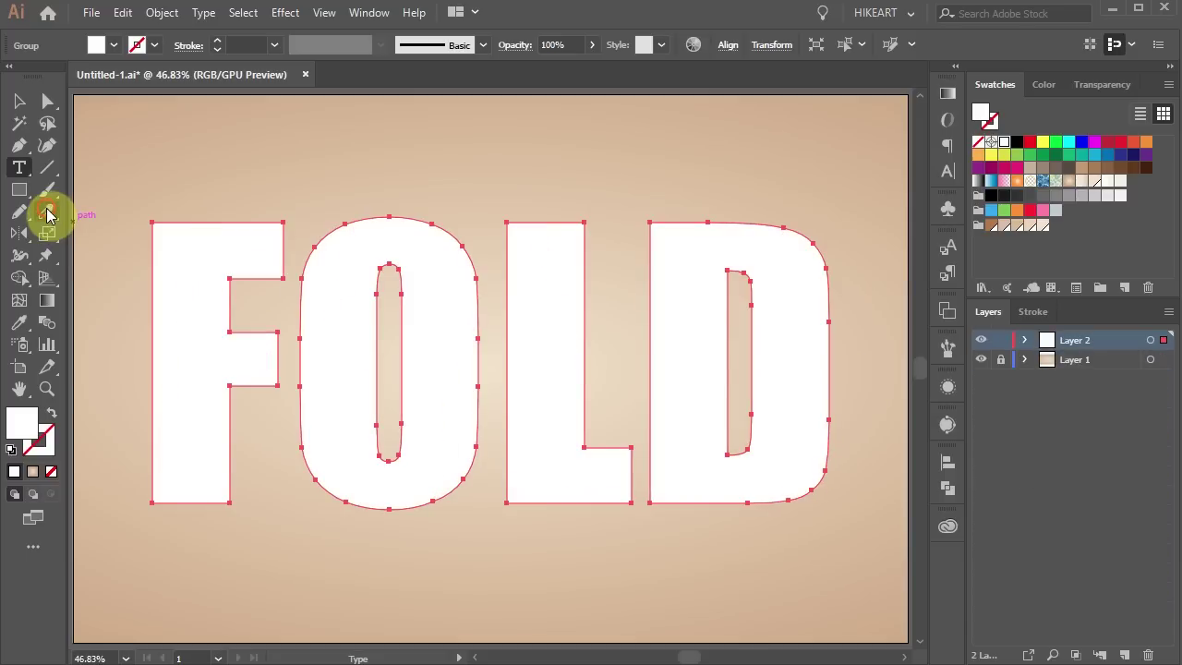
# - Slice the F and the O with straight diagonal Knife cuts
pyautogui.click(48, 214)
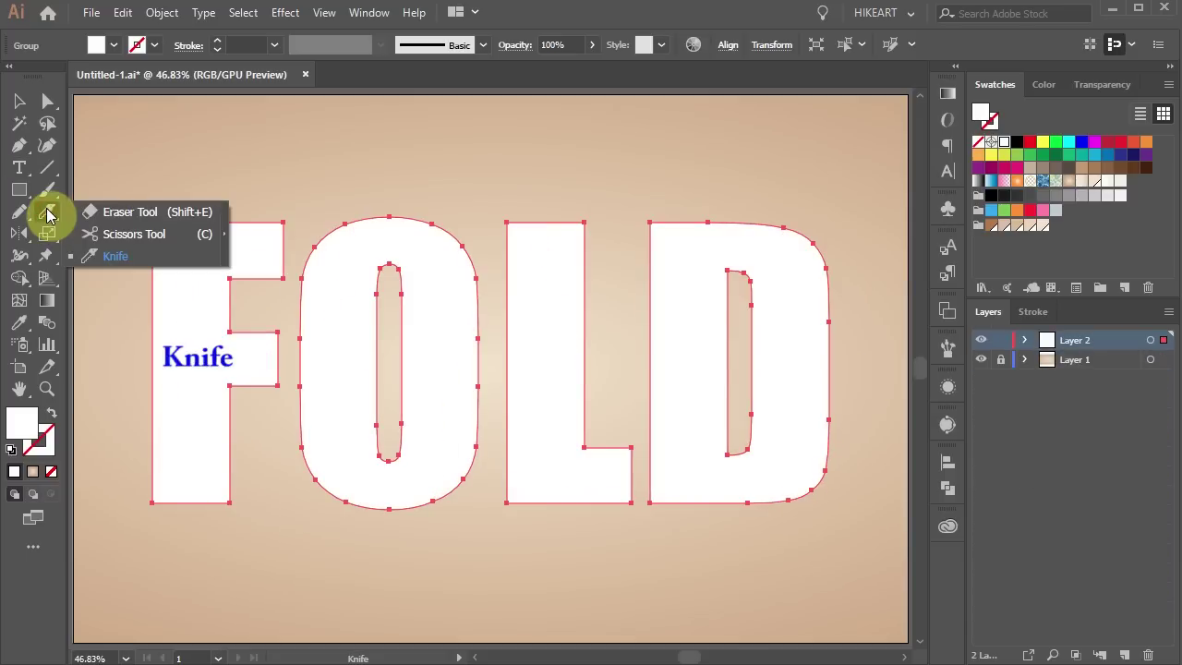
pyautogui.click(112, 260)
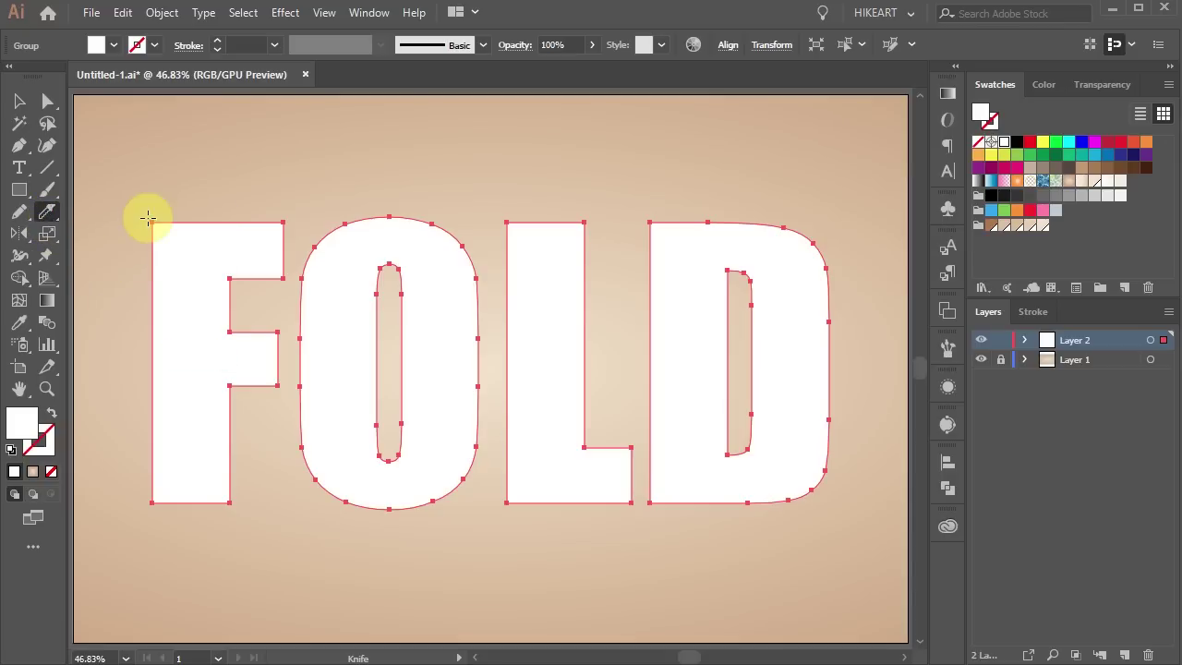
pyautogui.press('alt')
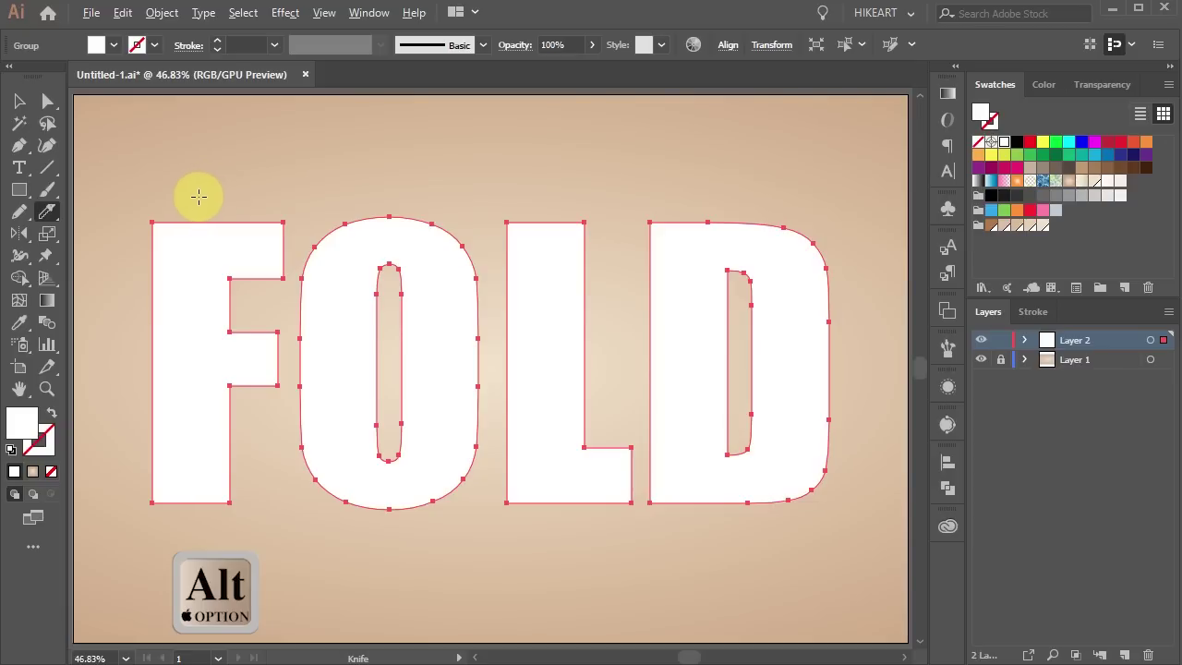
pyautogui.moveTo(201, 192); pyautogui.dragTo(142, 557)
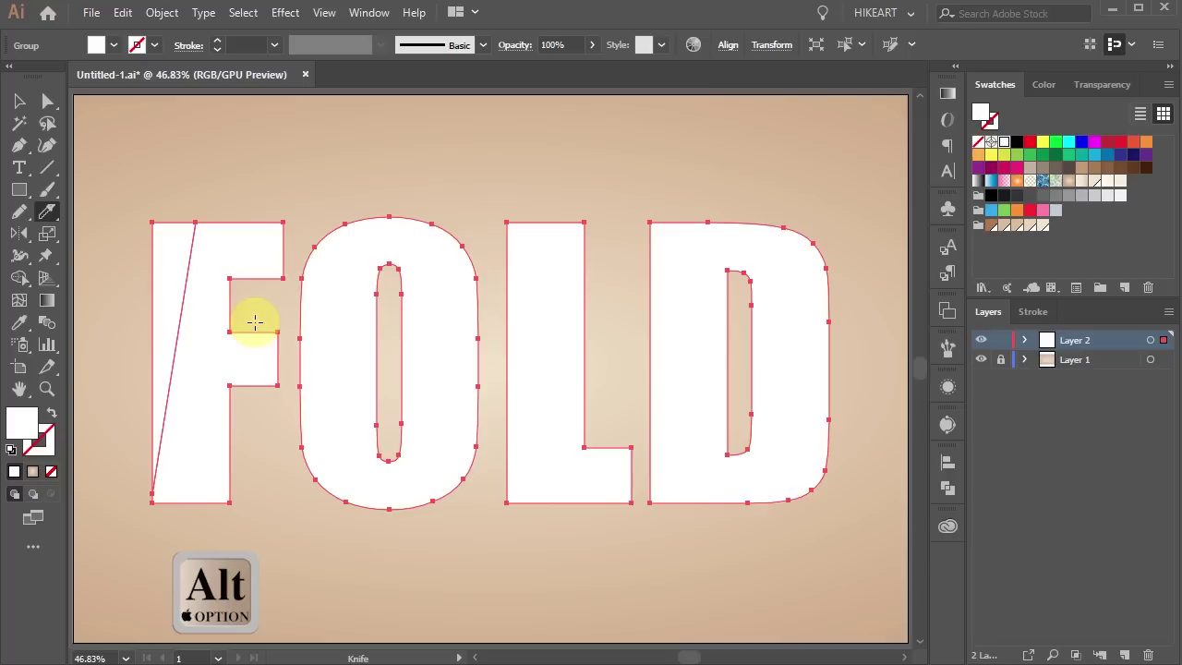
pyautogui.moveTo(253, 319); pyautogui.dragTo(286, 415)
pyautogui.moveTo(365, 193); pyautogui.dragTo(277, 503)
pyautogui.moveTo(427, 504); pyautogui.dragTo(485, 282)
# - Cut across the L's upper part and base and down the D's right side
pyautogui.moveTo(594, 409); pyautogui.dragTo(534, 199)
pyautogui.moveTo(499, 482); pyautogui.dragTo(665, 511)
pyautogui.moveTo(775, 212); pyautogui.dragTo(831, 470)
# - Add Layer 3 on top and expand Layer 2 and its letter group
pyautogui.click(1124, 652)
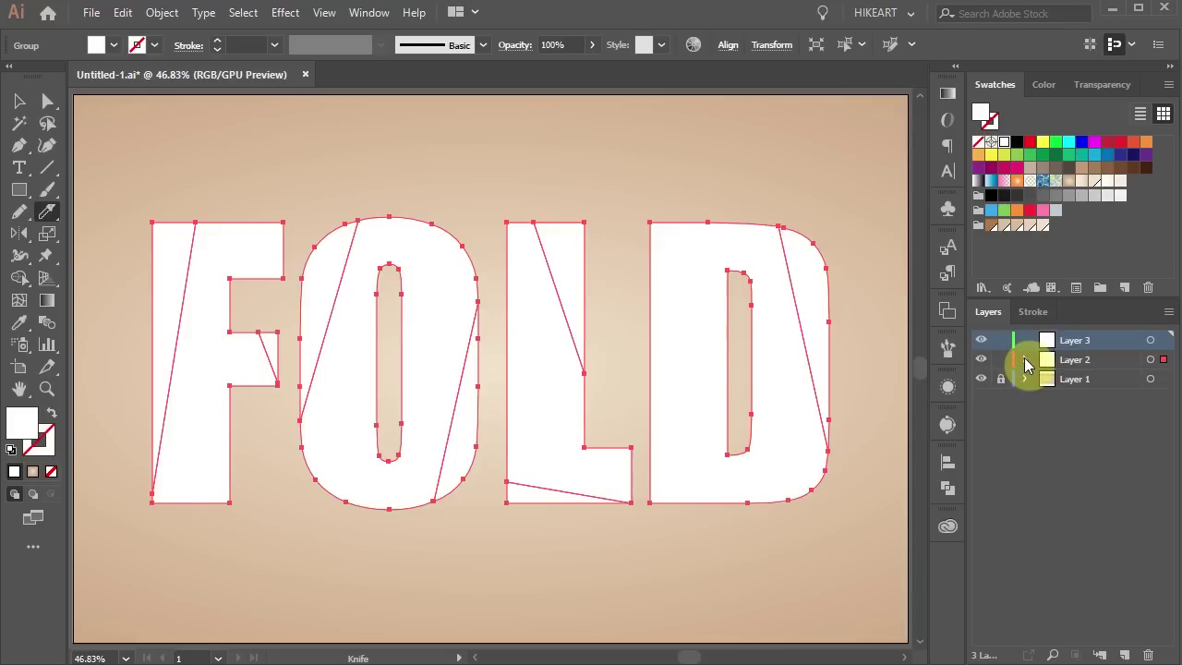
pyautogui.click(1026, 360)
pyautogui.click(1047, 379)
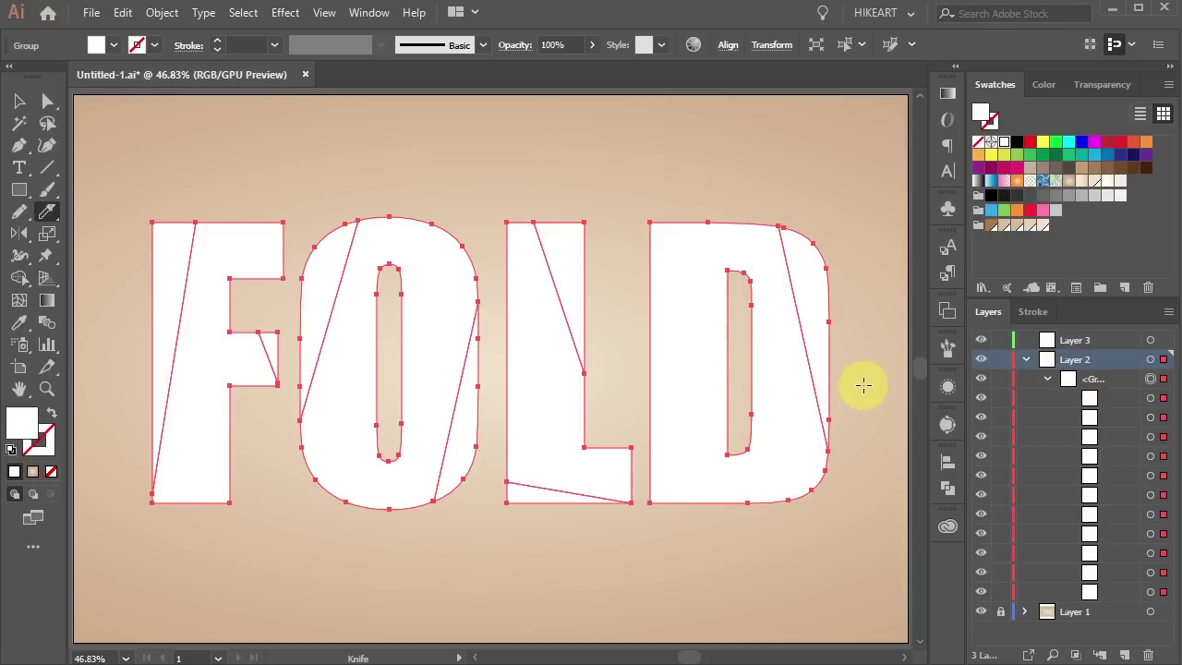
# - Select the main pieces of the D, L, O and F with Direct Selection
pyautogui.press('a')
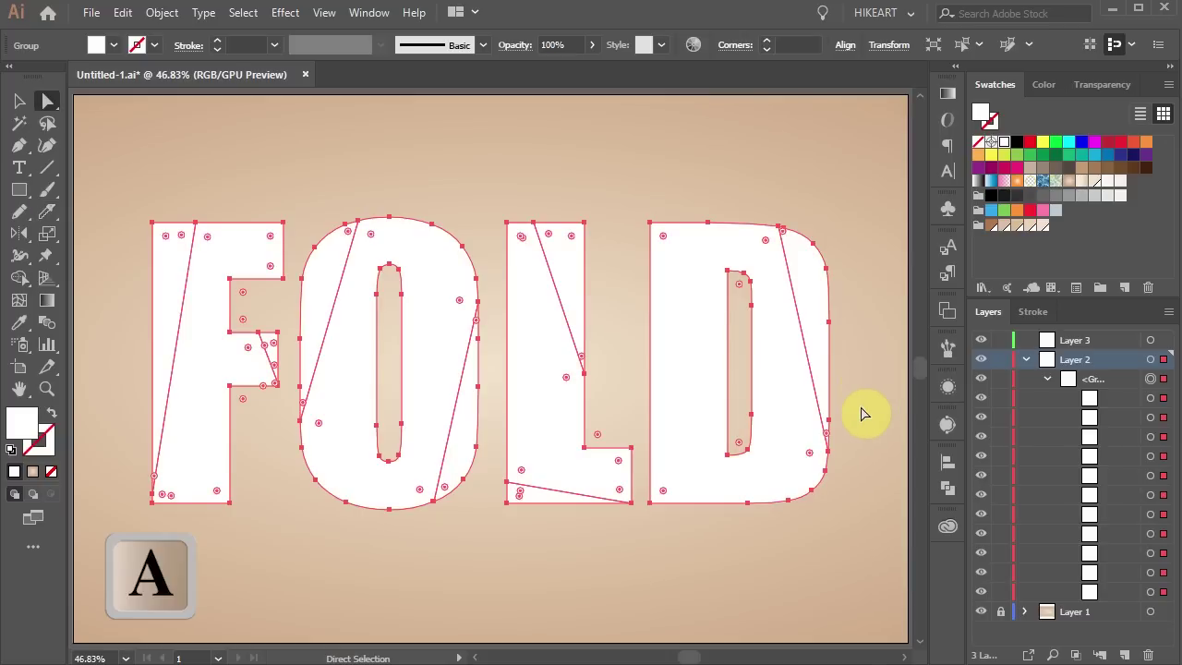
pyautogui.click(864, 452)
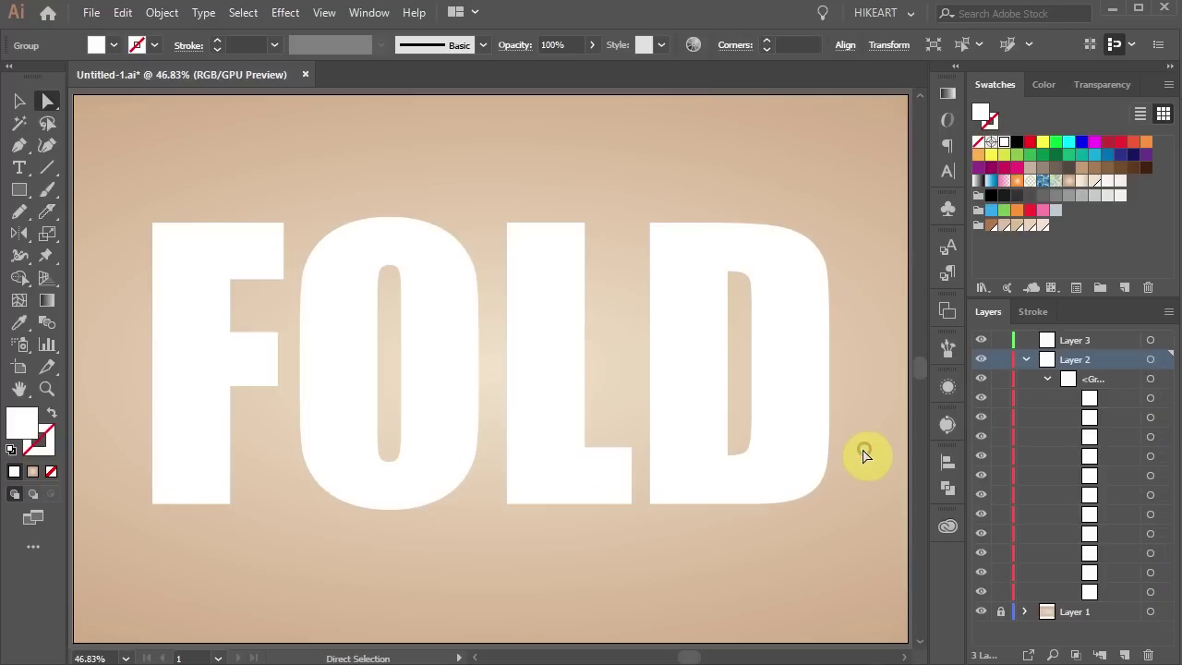
pyautogui.click(789, 417)
pyautogui.press('shift')
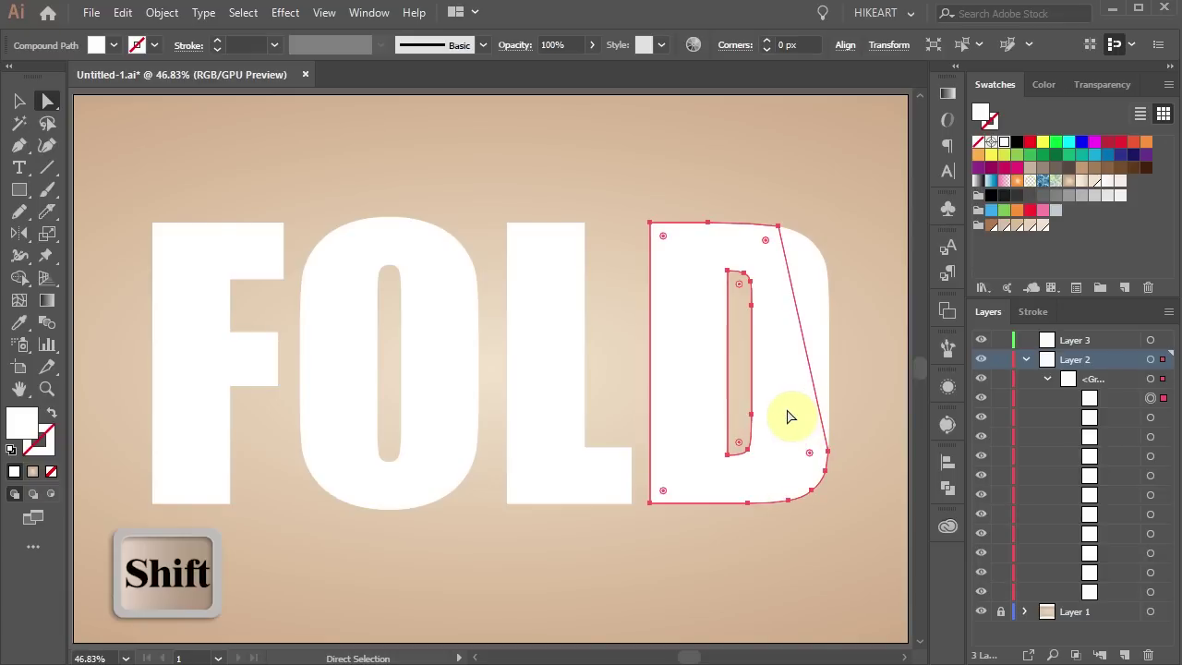
pyautogui.keyDown('shift'); pyautogui.click(547, 400); pyautogui.keyUp('shift')
pyautogui.keyDown('shift'); pyautogui.click(413, 395); pyautogui.keyUp('shift')
pyautogui.keyDown('shift'); pyautogui.click(212, 390); pyautogui.keyUp('shift')
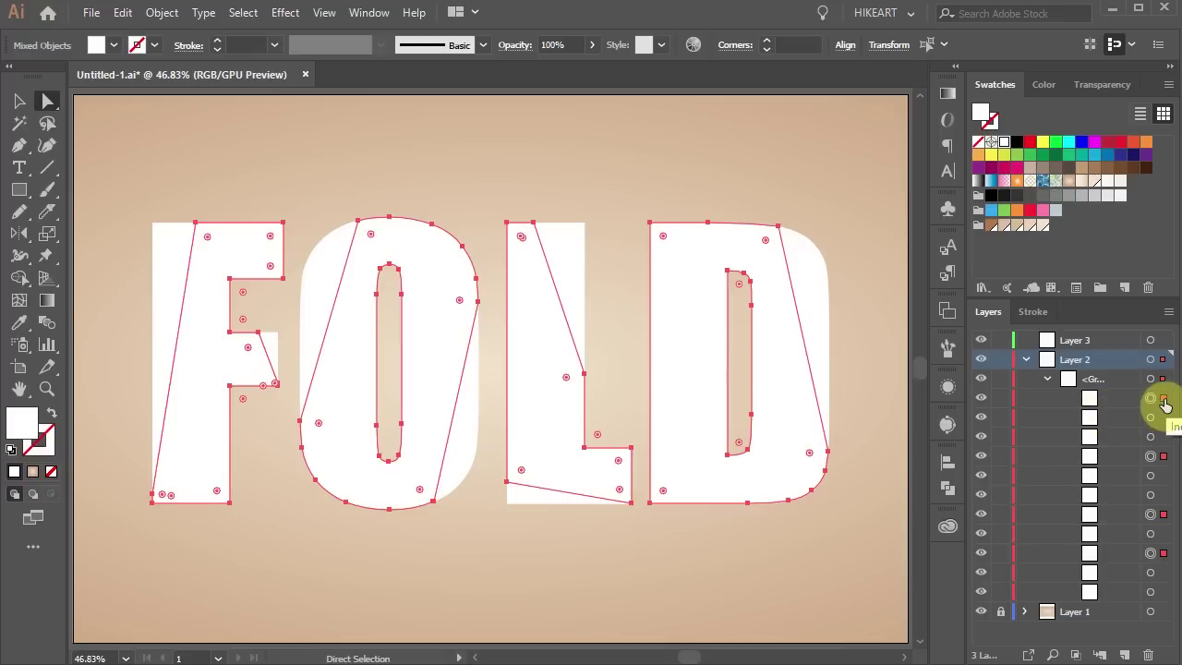
# - Move four letter pieces from the Layers panel onto Layer 3
pyautogui.click(1142, 399)
pyautogui.keyDown('ctrl'); pyautogui.click(1125, 455); pyautogui.keyUp('ctrl')
pyautogui.keyDown('ctrl'); pyautogui.click(1118, 514); pyautogui.keyUp('ctrl')
pyautogui.keyDown('ctrl'); pyautogui.click(1116, 552); pyautogui.keyUp('ctrl')
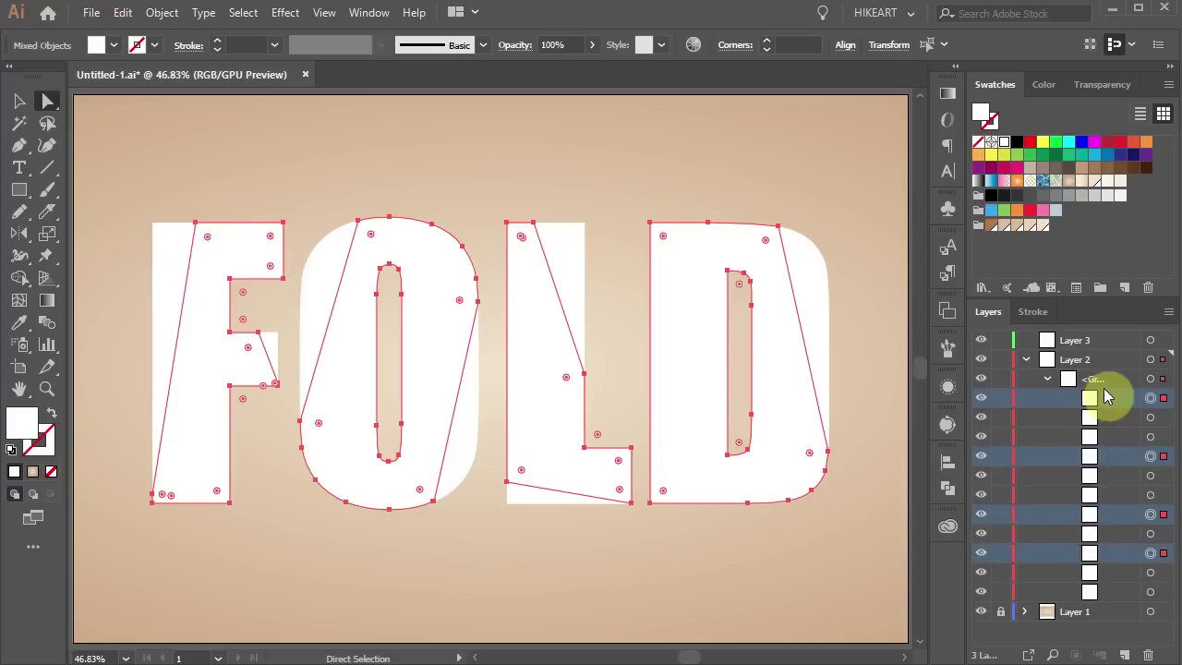
pyautogui.moveTo(1107, 397); pyautogui.dragTo(1076, 343)
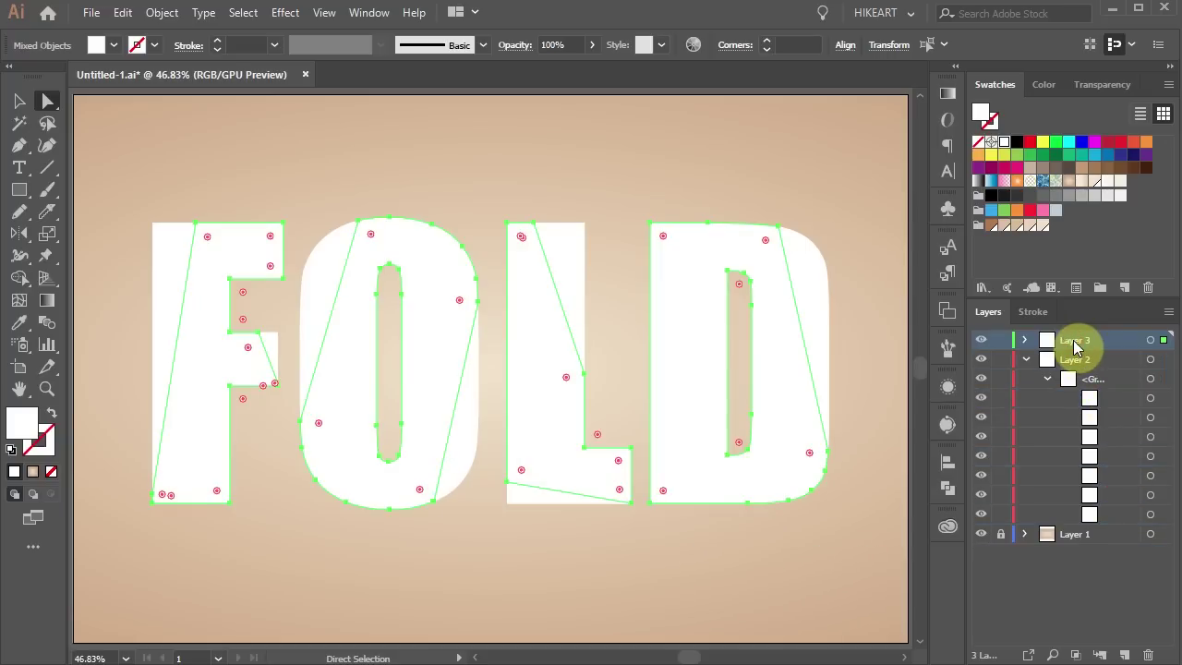
# - Rename Layer 3 to LS and move the flap group into a new top layer named LF
pyautogui.doubleClick(1074, 342)
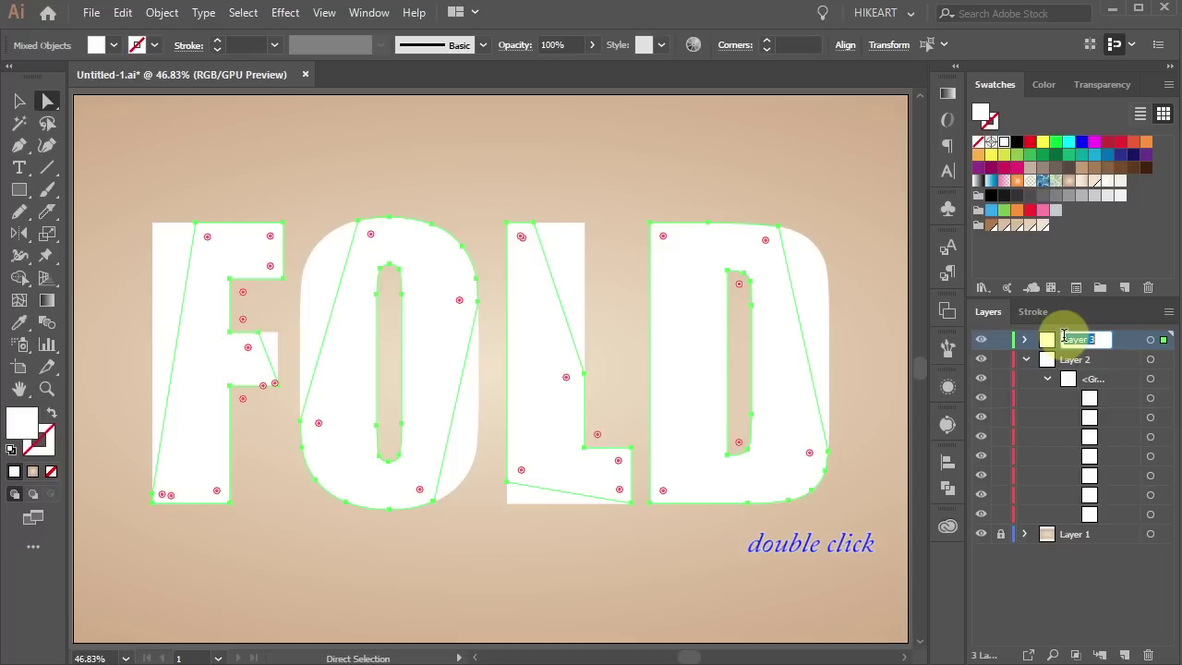
pyautogui.write('LS')
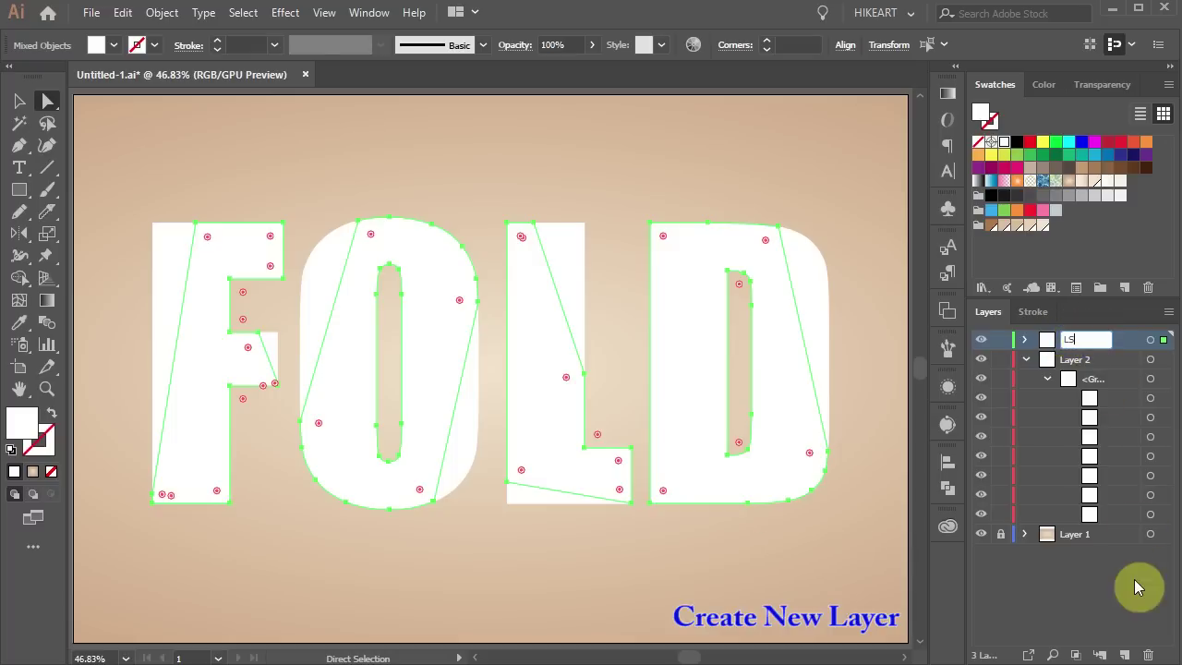
pyautogui.click(1124, 654)
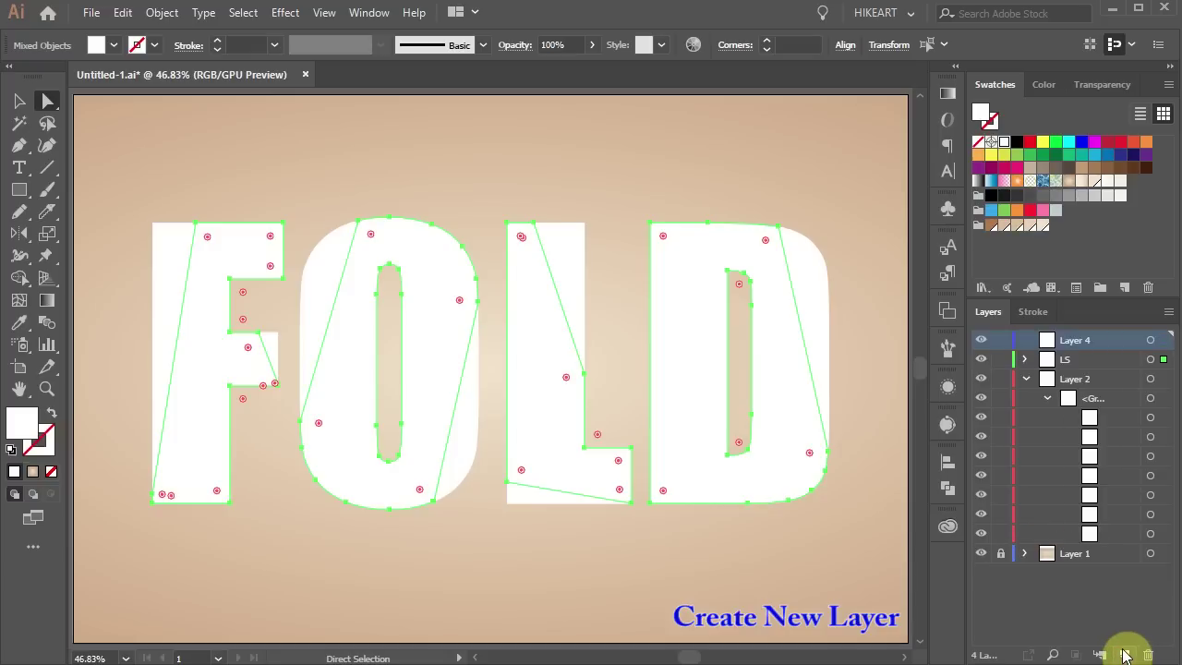
pyautogui.click(1151, 380)
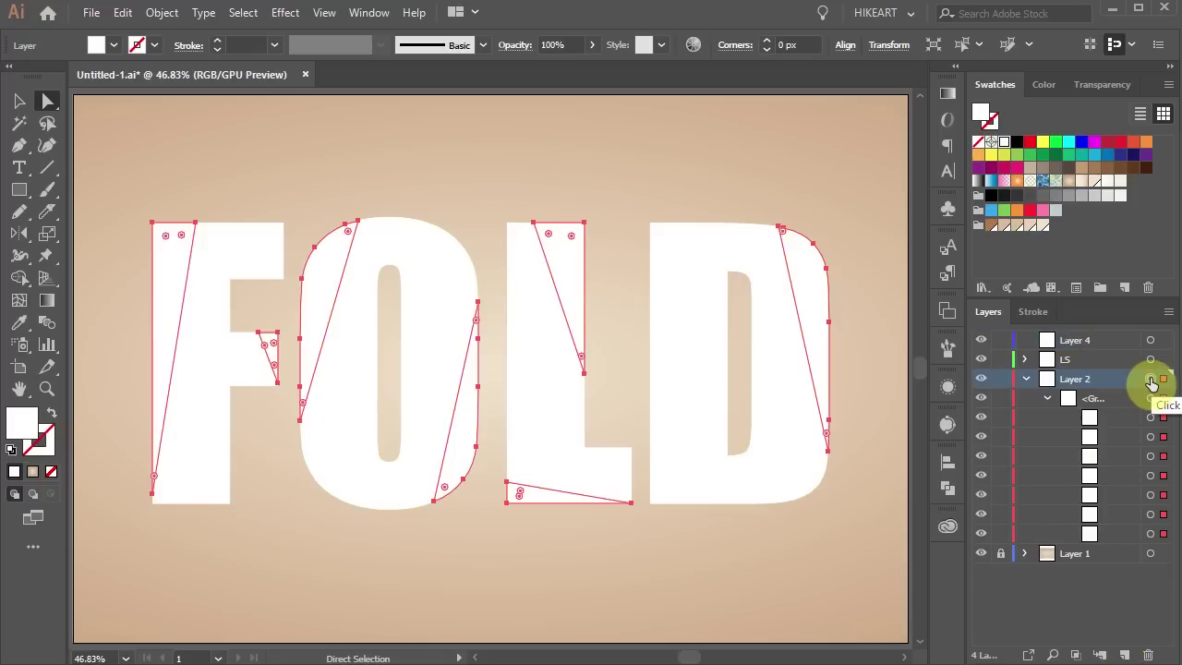
pyautogui.moveTo(1102, 407); pyautogui.dragTo(1080, 340)
pyautogui.doubleClick(1079, 339)
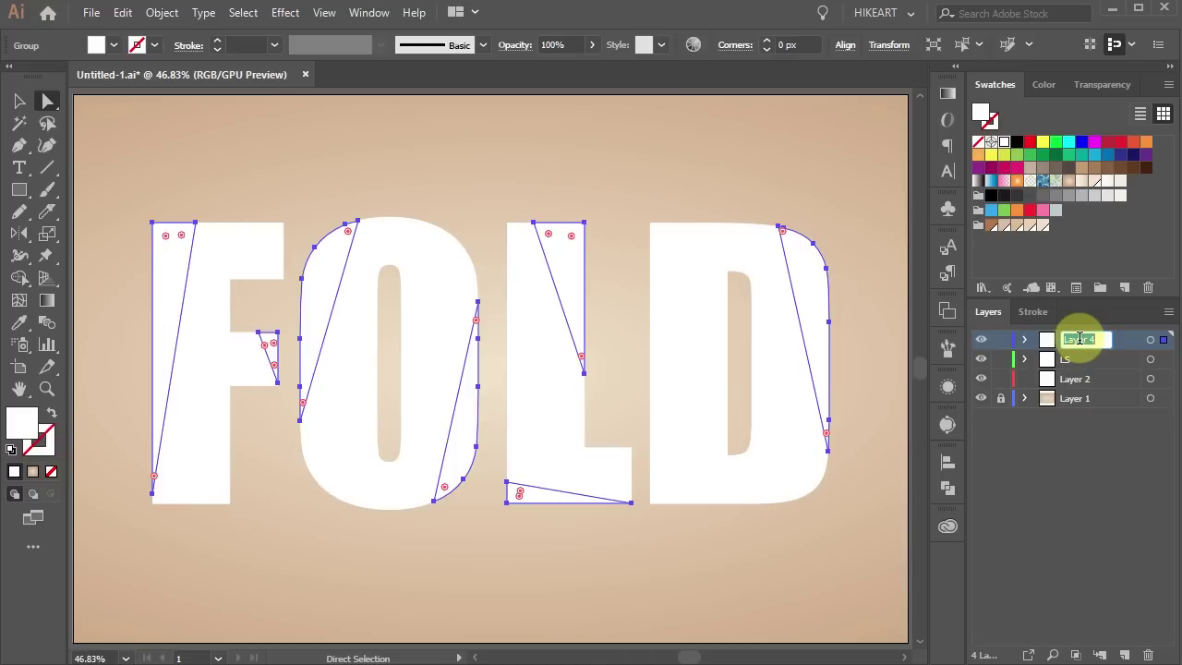
pyautogui.write('LF')
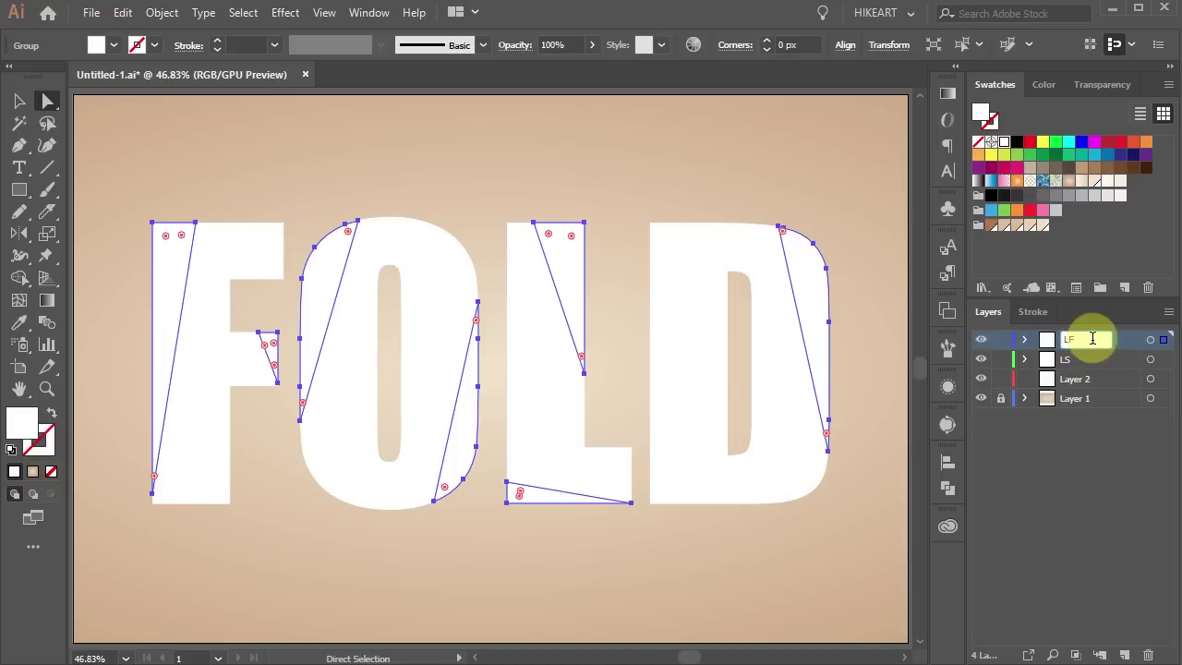
pyautogui.press('Return')
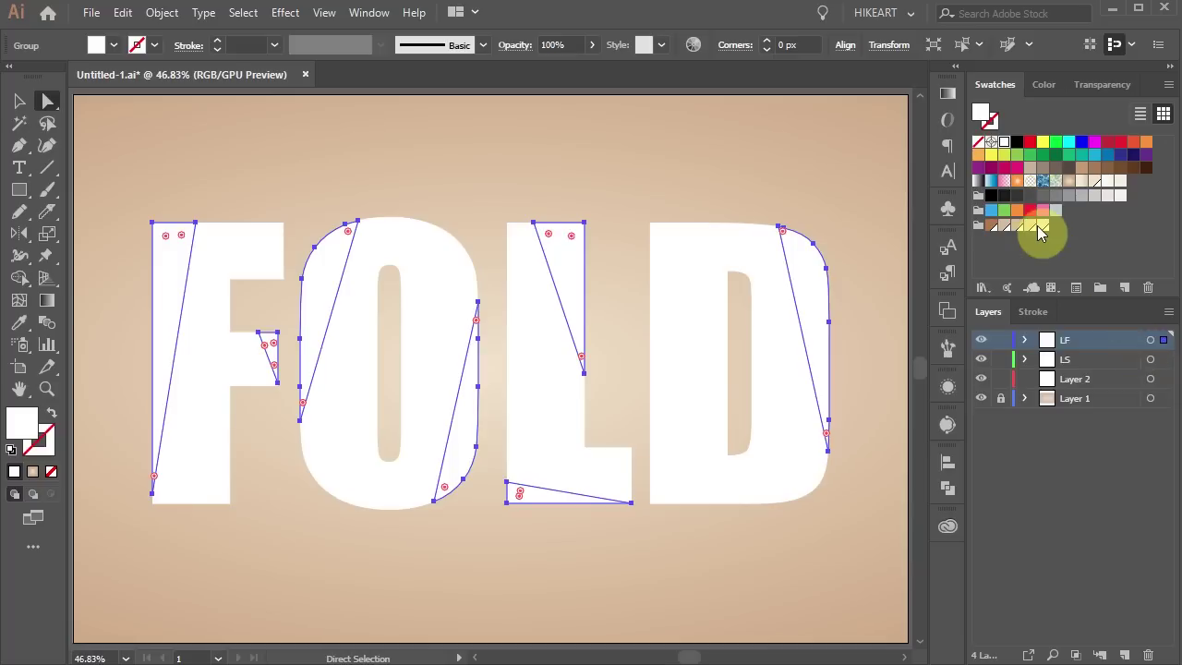
# - Fill the flap triangles red, then zoom in and select the F's middle-arm flap
pyautogui.click(1028, 216)
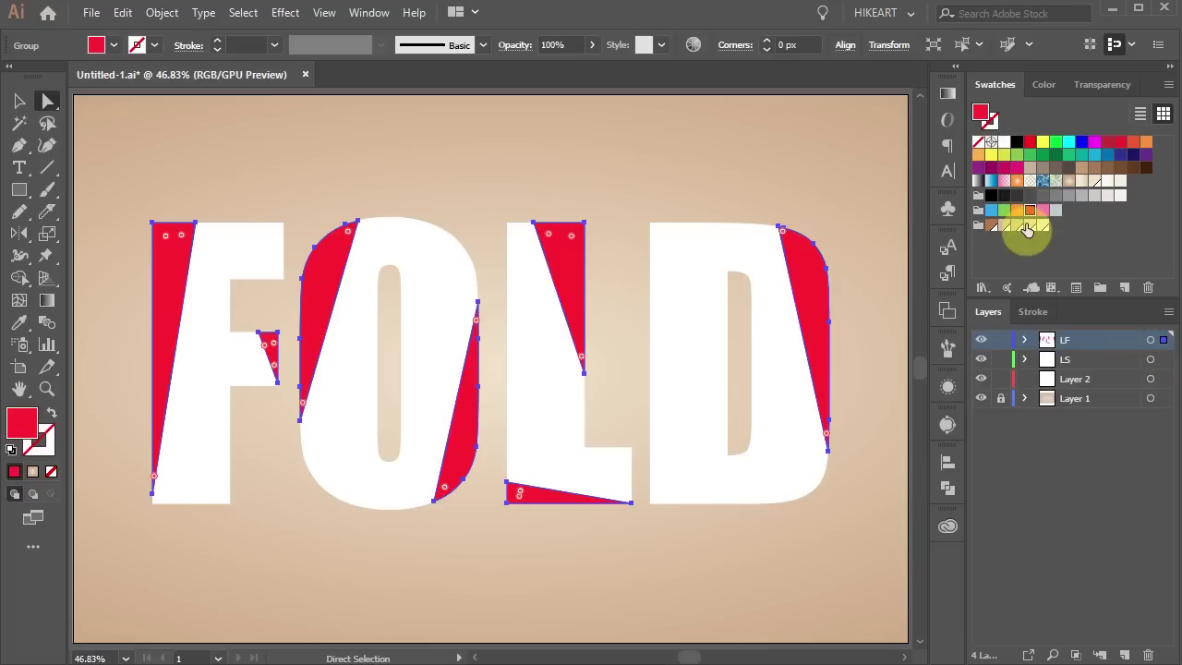
pyautogui.click(390, 580)
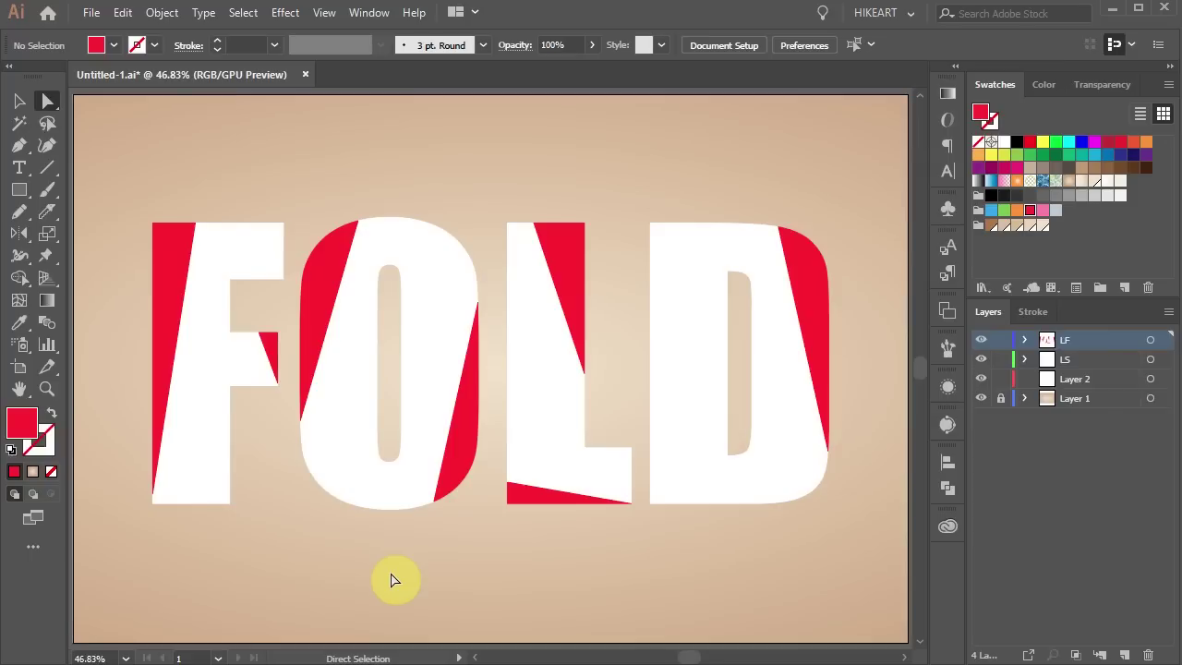
pyautogui.press('z')
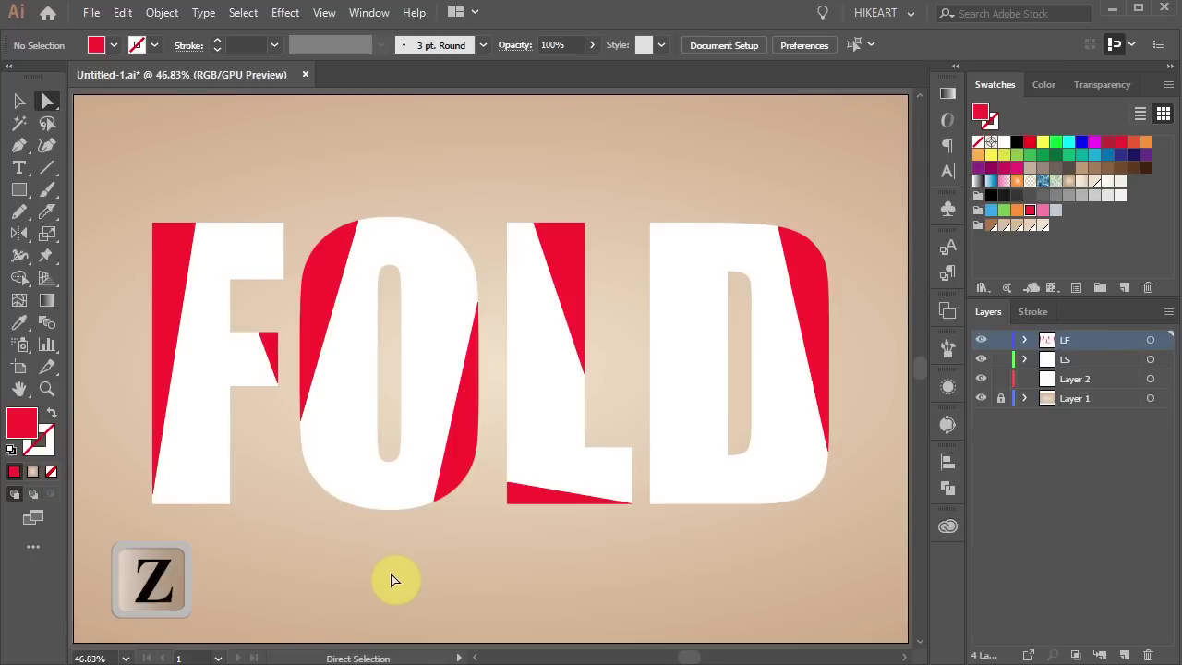
pyautogui.moveTo(237, 330); pyautogui.dragTo(298, 391)
pyautogui.press('a')
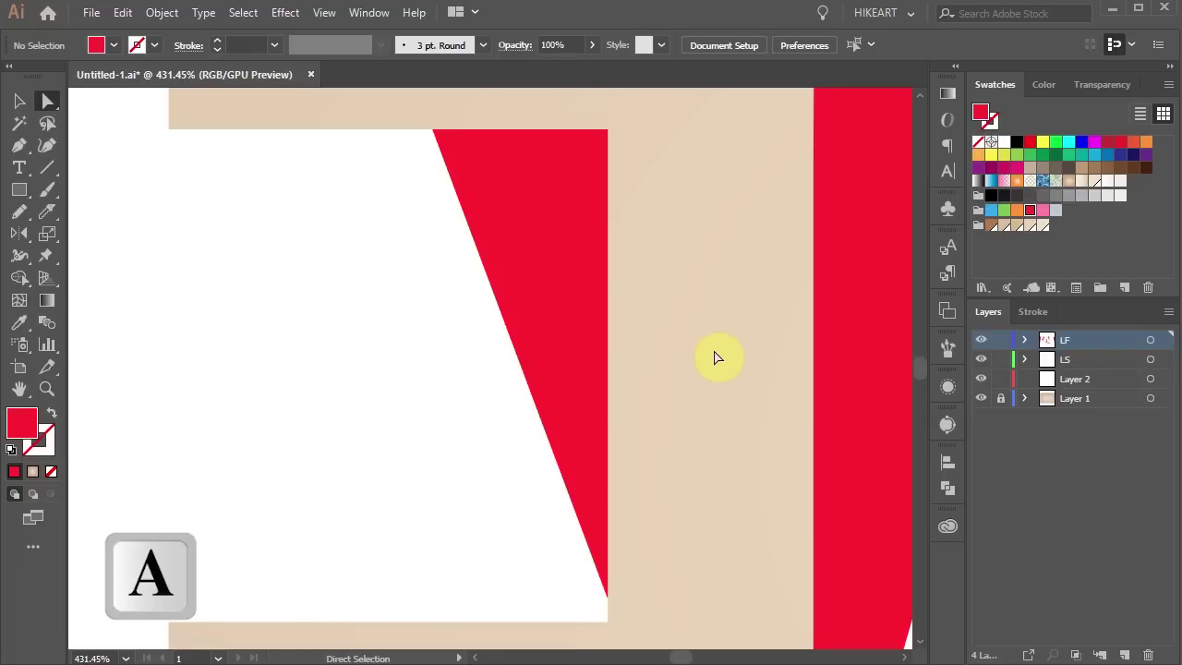
pyautogui.click(591, 261)
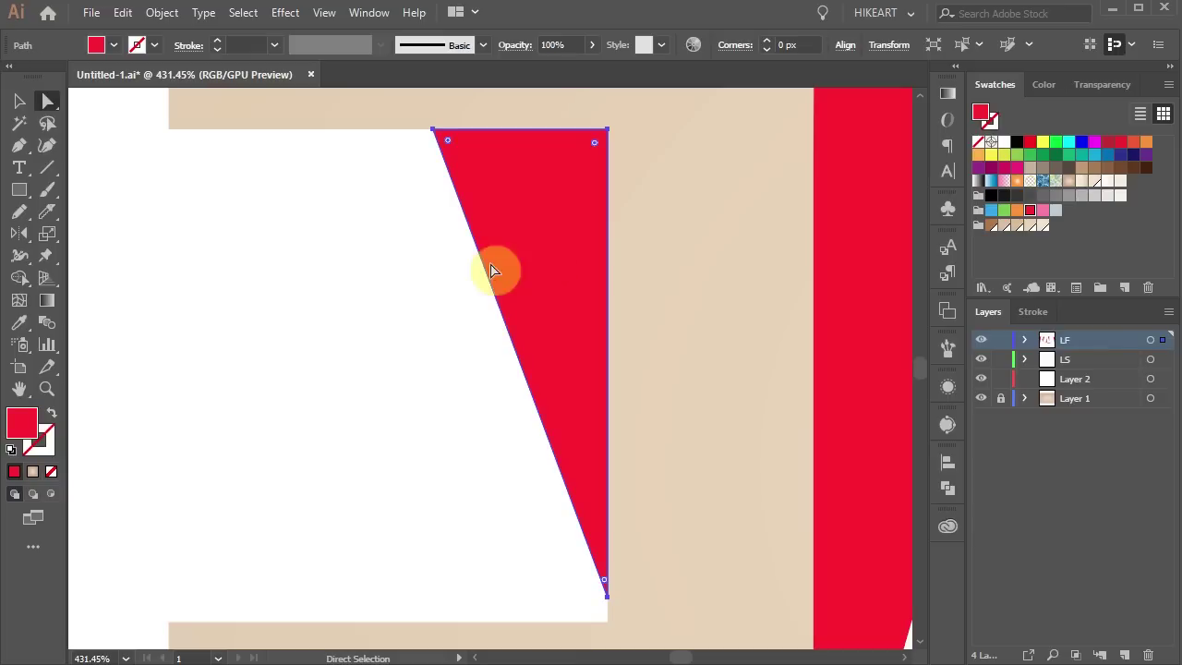
# - Lock LS and Layer 2, then reflect the F's middle flap from its bottom corner onto the letter
pyautogui.press('o')
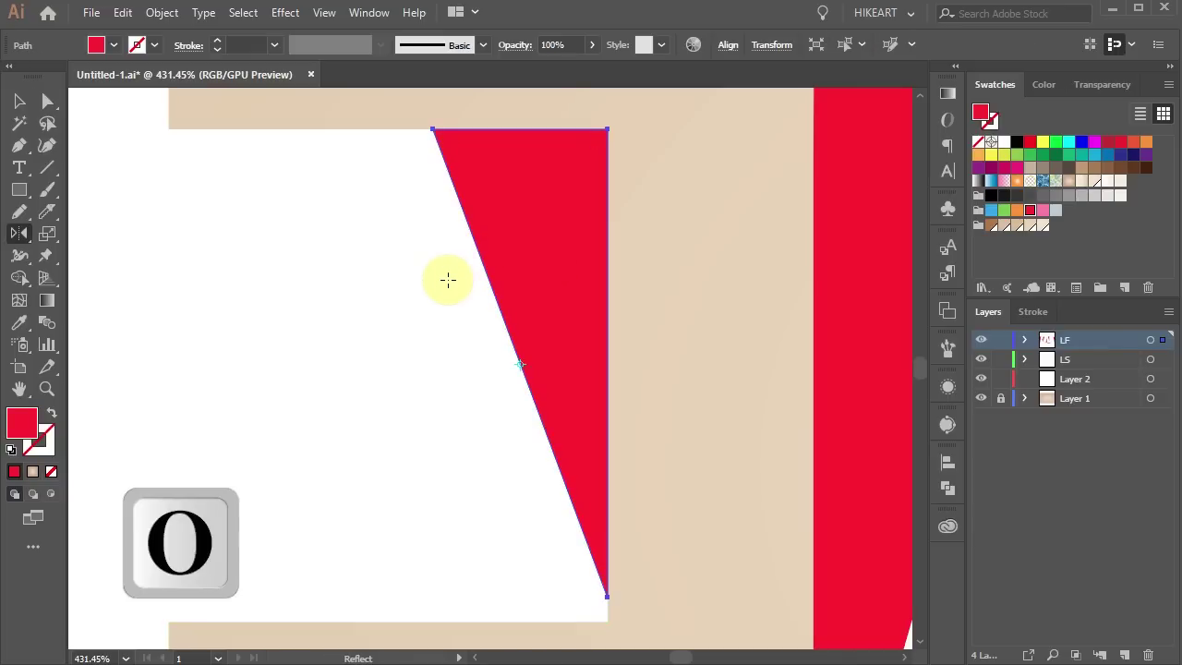
pyautogui.click(17, 236)
pyautogui.click(21, 237)
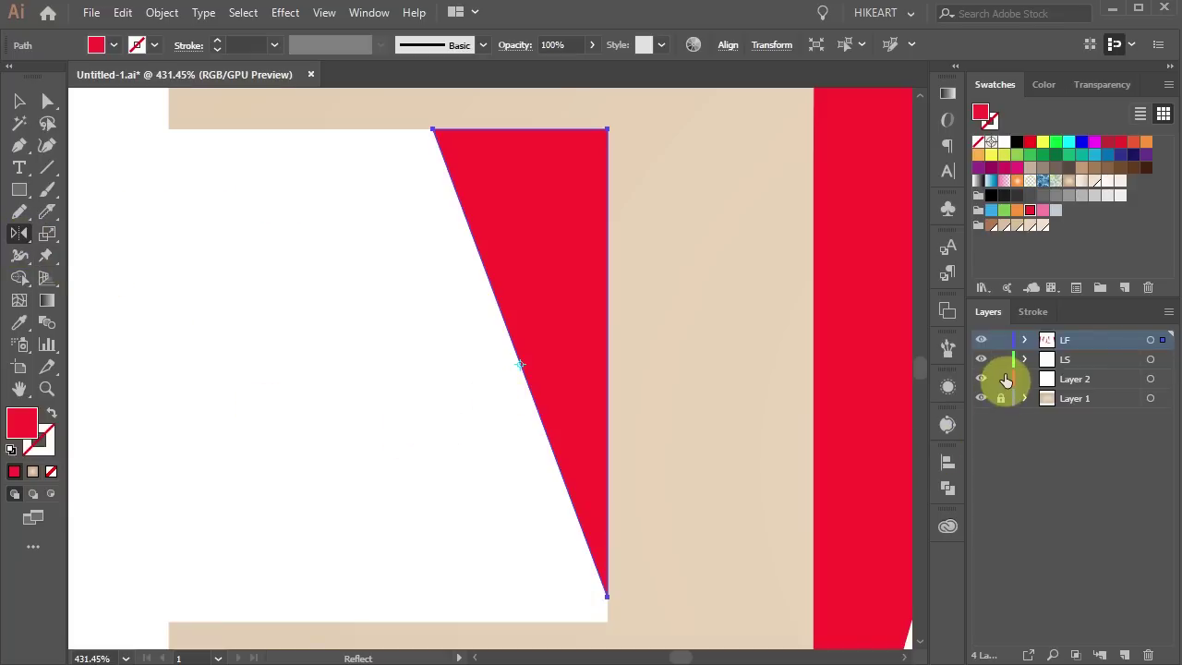
pyautogui.click(1001, 379)
pyautogui.click(1001, 360)
pyautogui.click(523, 362)
pyautogui.click(580, 522)
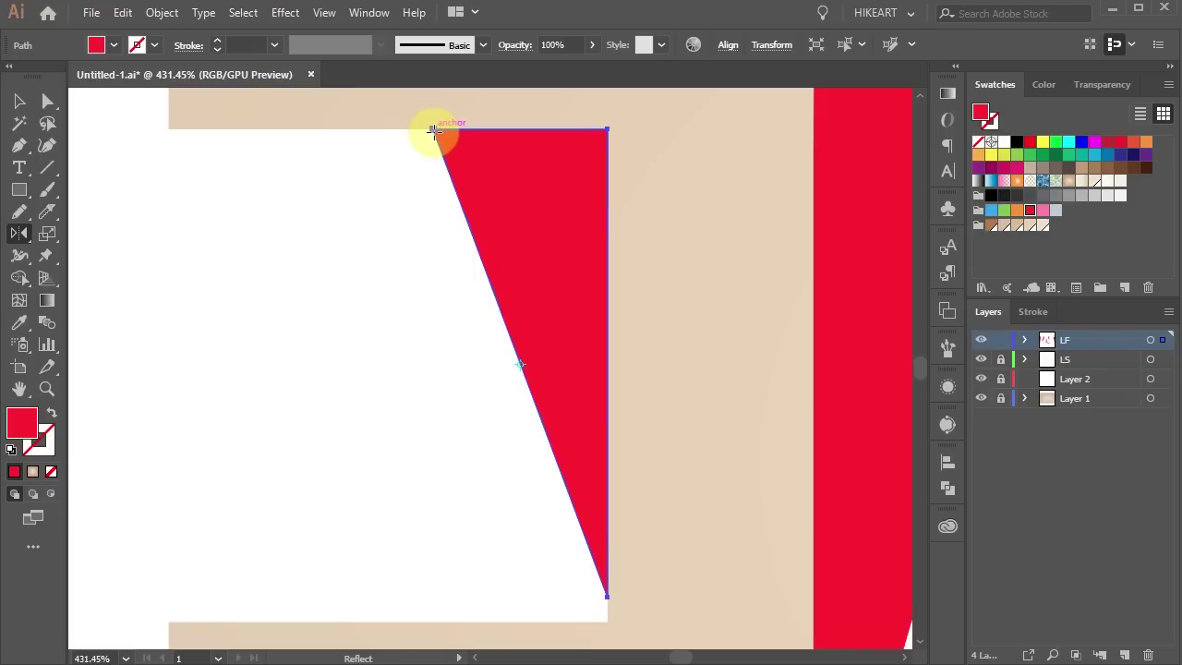
pyautogui.click(607, 596)
pyautogui.moveTo(437, 136); pyautogui.dragTo(435, 138)
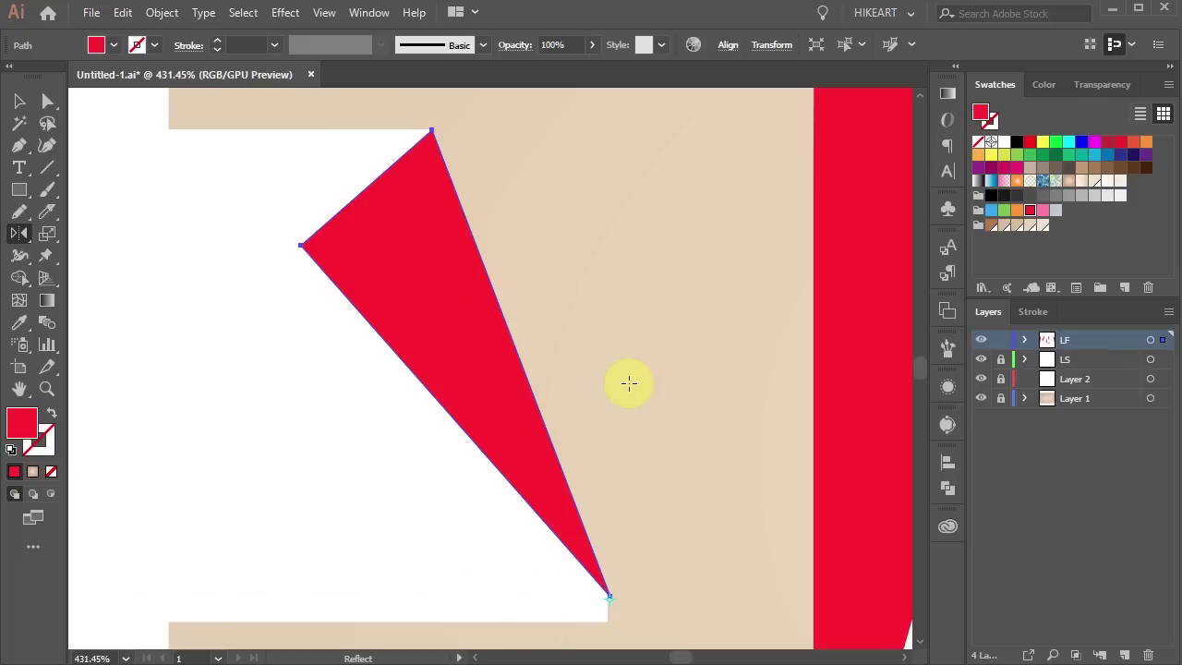
# - Drag the flap's top anchor onto the F's corner, with Smart Guides turned off
pyautogui.press('z')
pyautogui.moveTo(417, 116); pyautogui.dragTo(448, 141)
pyautogui.scroll(-3, 515, 495)
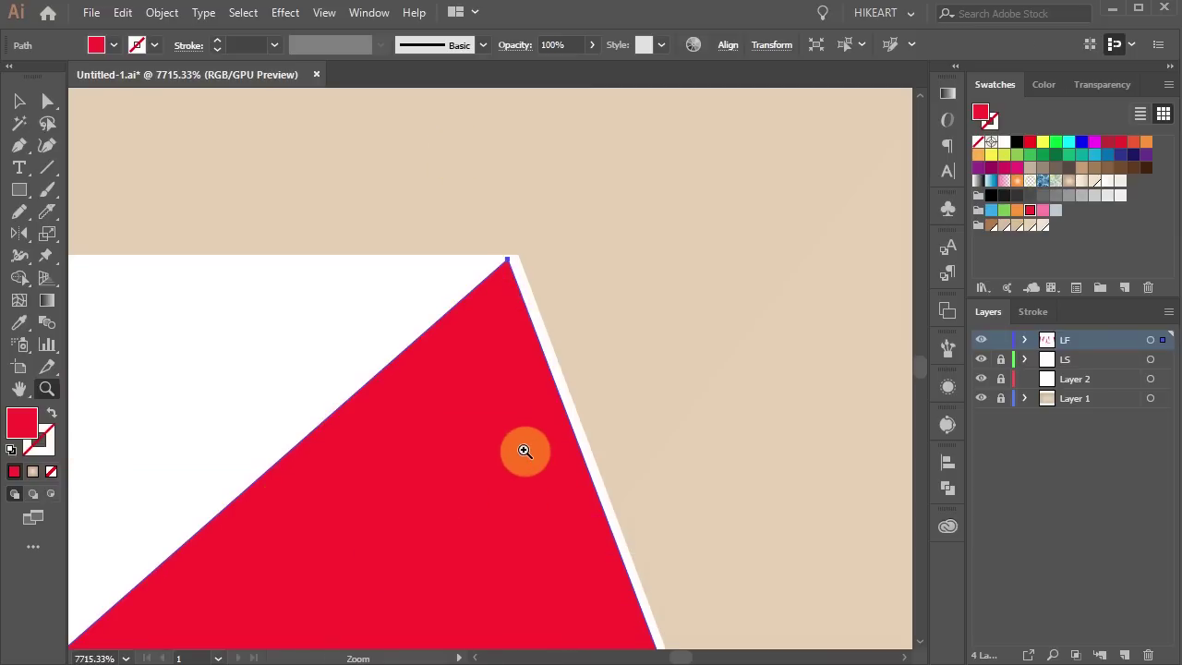
pyautogui.press('a')
pyautogui.moveTo(501, 264)
pyautogui.mouseDown()
pyautogui.moveTo(520, 259)
pyautogui.moveTo(509, 273)
pyautogui.mouseUp()
pyautogui.click(325, 13)
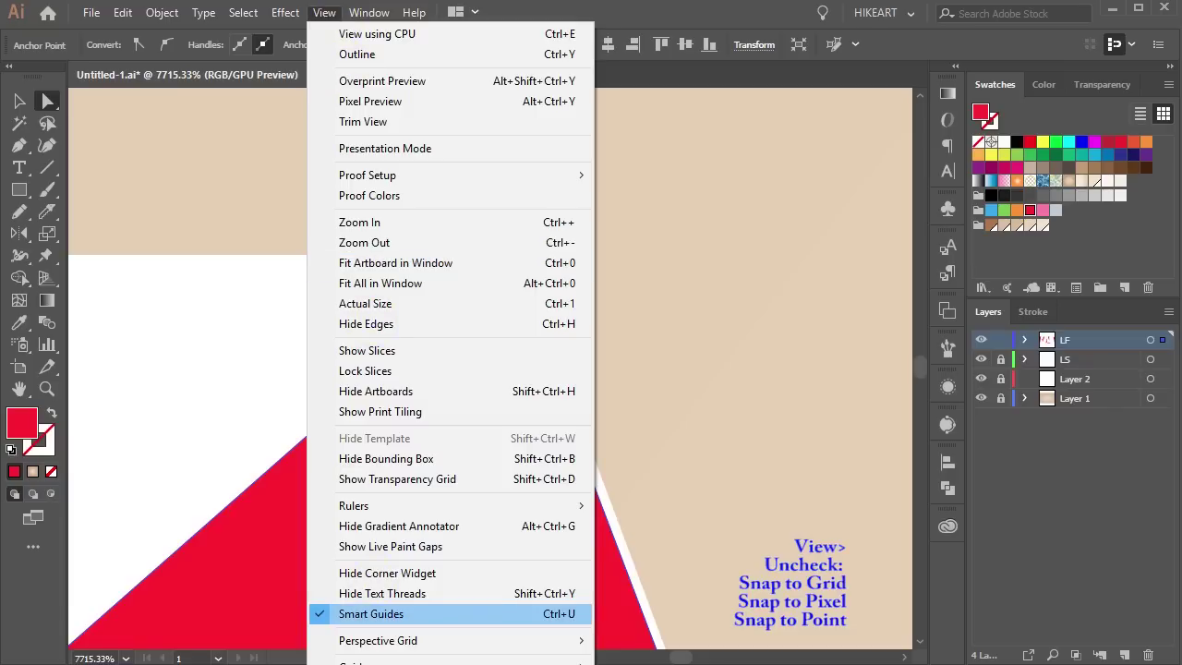
pyautogui.click(372, 614)
pyautogui.moveTo(509, 259); pyautogui.dragTo(520, 264)
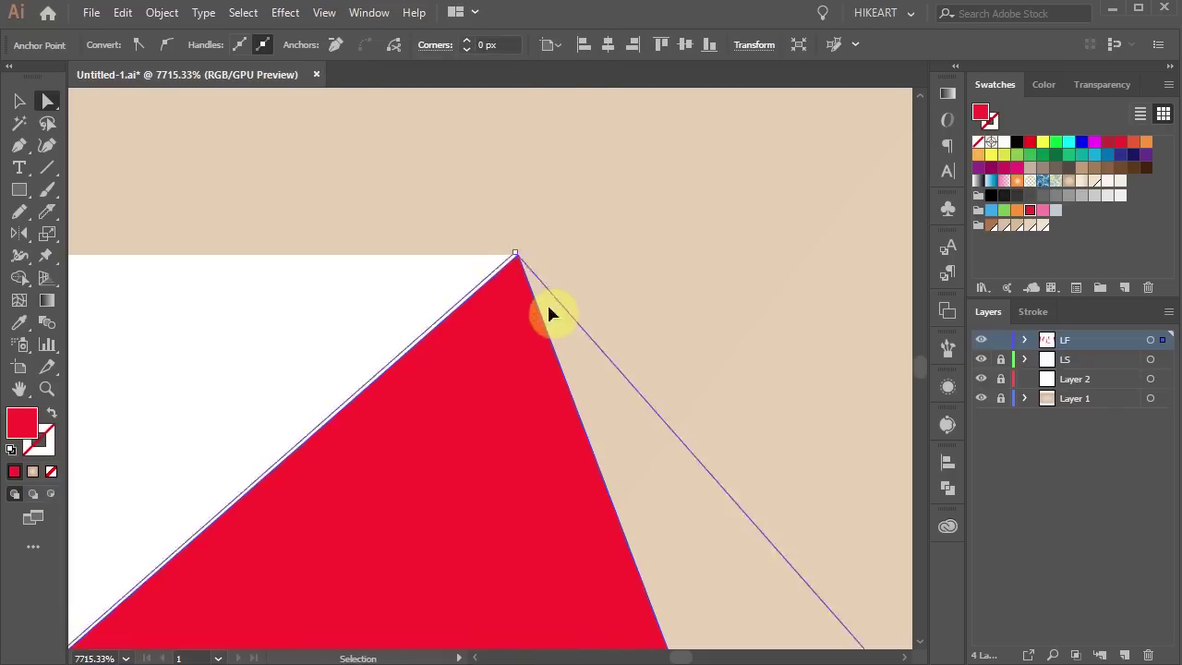
pyautogui.hotkey('ctrl', '0')
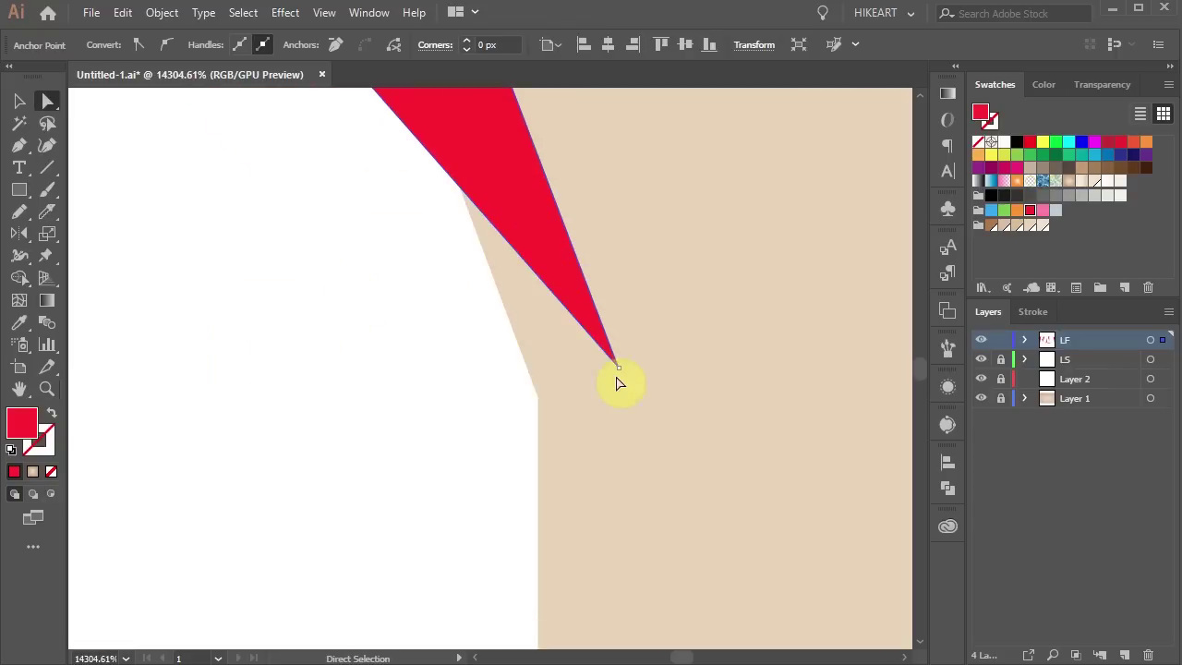
pyautogui.moveTo(618, 368); pyautogui.dragTo(540, 397)
pyautogui.hotkey('ctrl', '0')
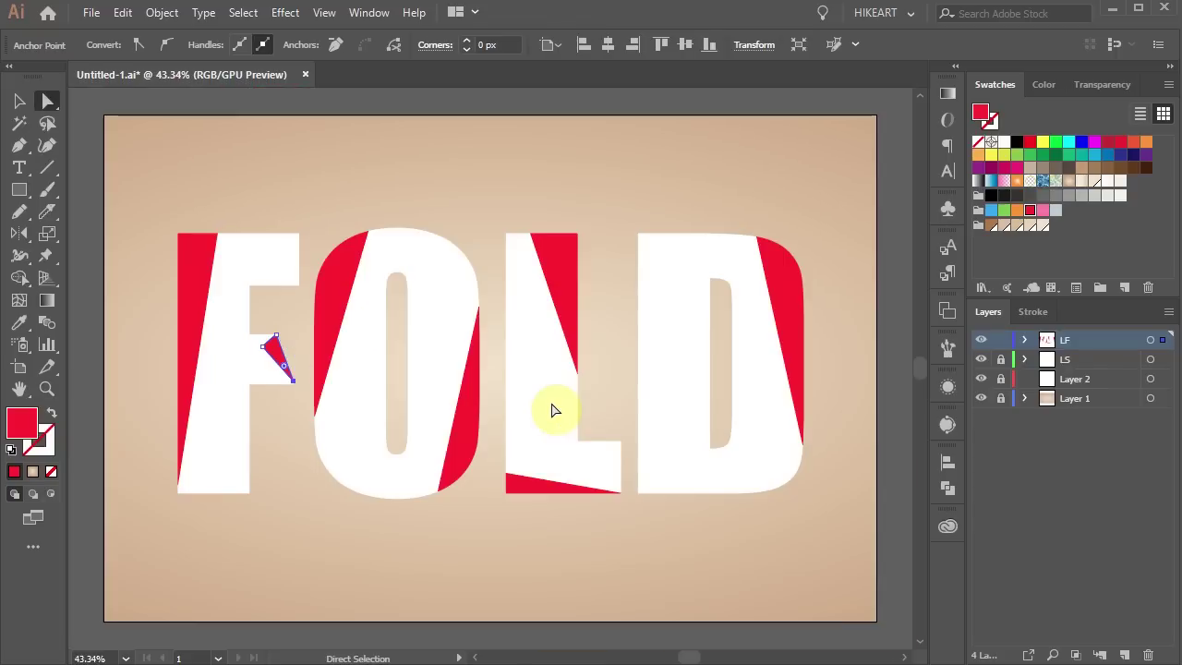
# - Flip the red strip on the F's left side across its slanted edge
pyautogui.click(283, 436)
pyautogui.click(197, 294)
pyautogui.press('o')
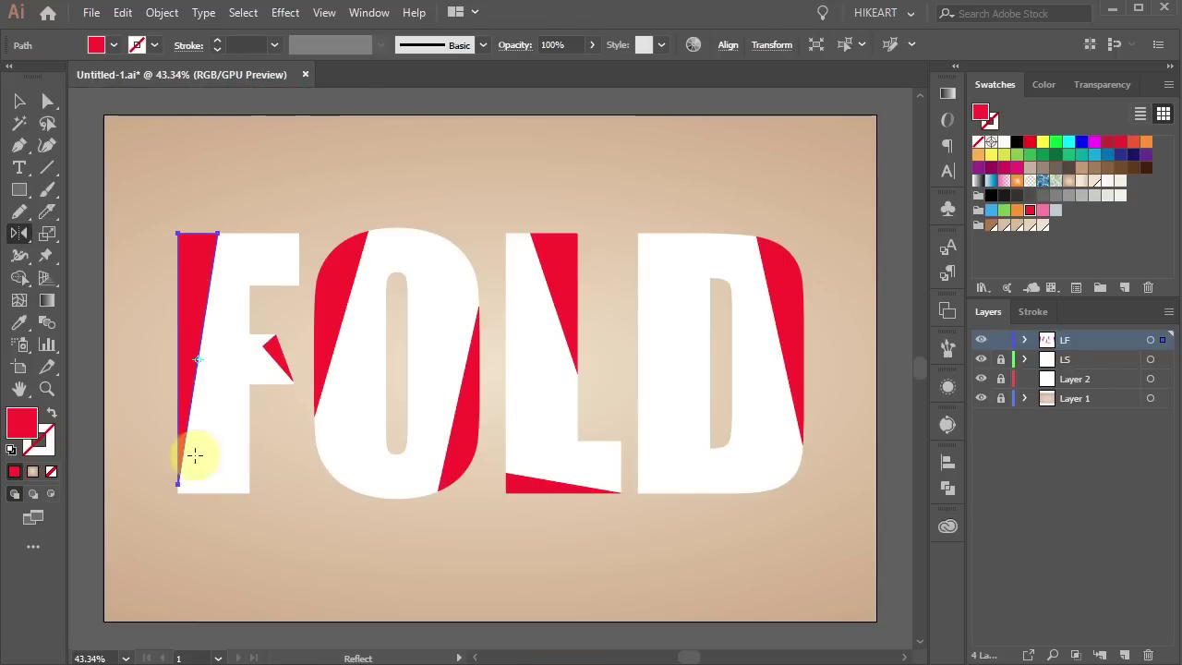
pyautogui.moveTo(192, 351); pyautogui.dragTo(219, 243)
pyautogui.press('a')
pyautogui.hotkey('ctrl', '0')
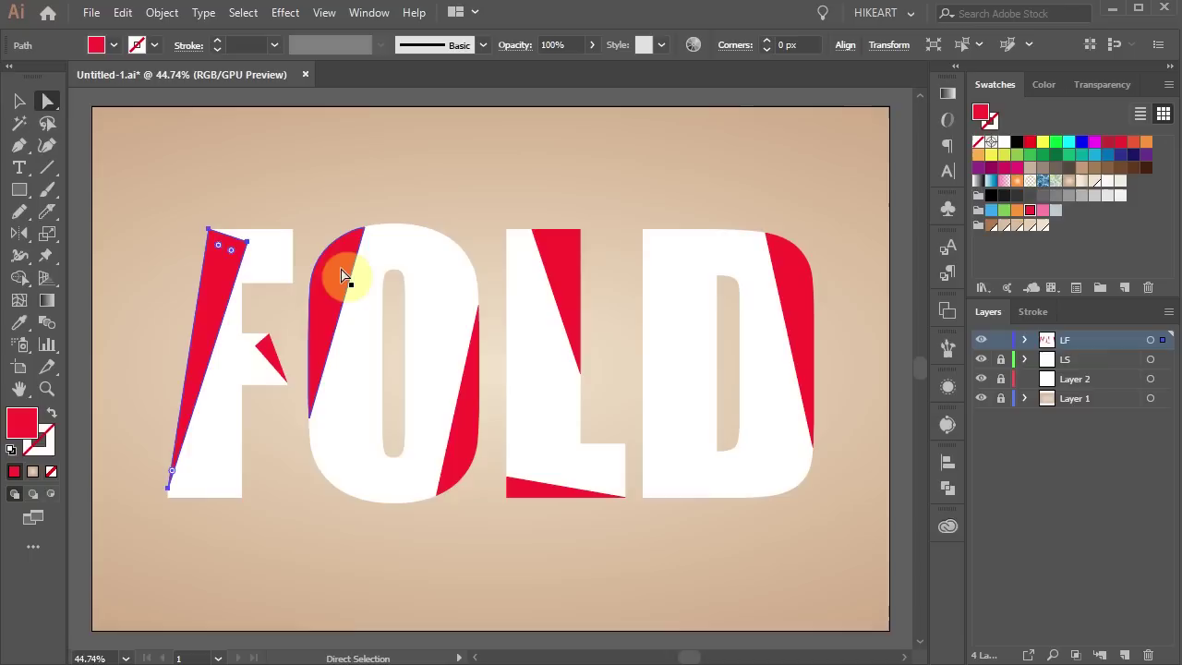
# - Reflect the O's red flap and the L's top triangle onto their letters
pyautogui.click(342, 274)
pyautogui.press('o')
pyautogui.moveTo(357, 277); pyautogui.dragTo(454, 501)
pyautogui.keyDown('ctrl'); pyautogui.click(580, 369); pyautogui.keyUp('ctrl')
pyautogui.moveTo(580, 369); pyautogui.dragTo(532, 230)
# - Flip the L's bottom strip and the D's red strip onto their letters
pyautogui.keyDown('ctrl'); pyautogui.click(502, 480); pyautogui.keyUp('ctrl')
pyautogui.moveTo(506, 477); pyautogui.dragTo(625, 497)
pyautogui.keyDown('ctrl'); pyautogui.click(765, 237); pyautogui.keyUp('ctrl')
pyautogui.moveTo(766, 237); pyautogui.dragTo(811, 448)
pyautogui.keyDown('ctrl'); pyautogui.click(792, 617); pyautogui.keyUp('ctrl')
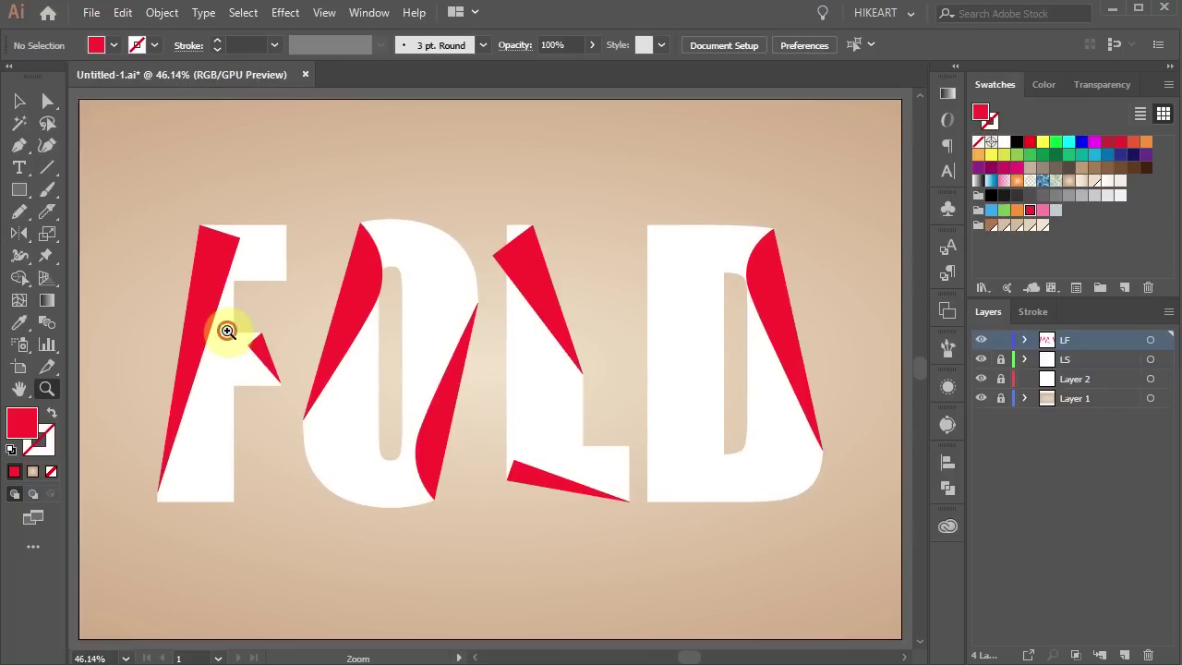
pyautogui.moveTo(227, 331); pyautogui.dragTo(299, 394)
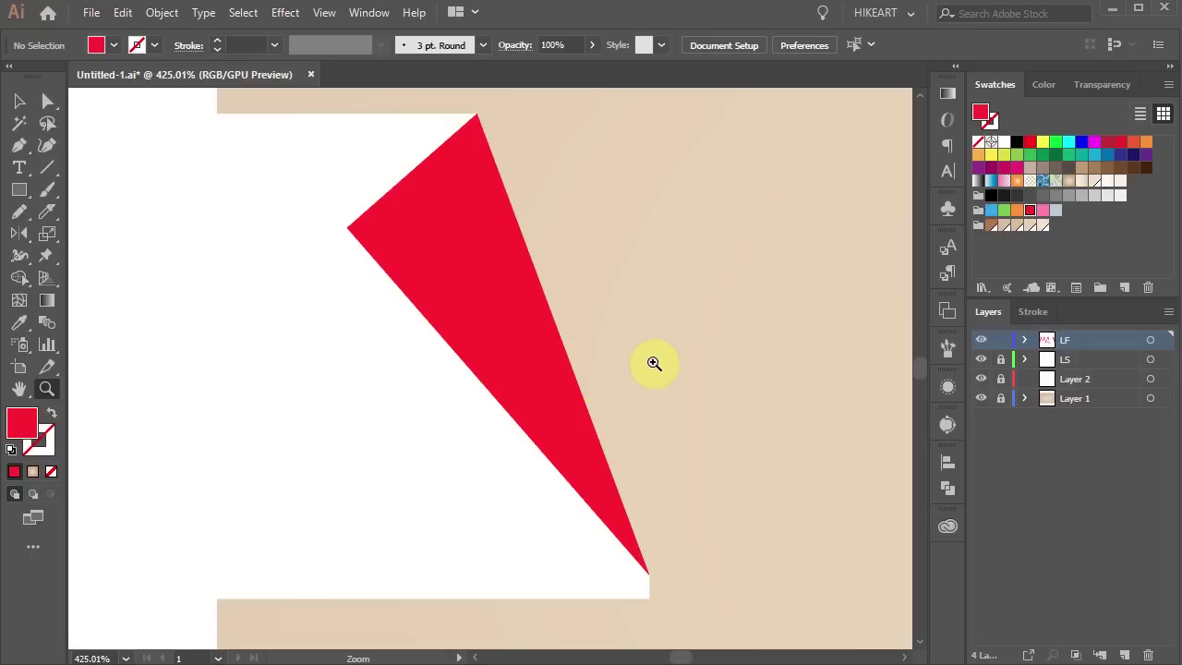
# - Apply an Arch warp from Effect > Warp to the F's middle red flap
pyautogui.scroll(1, 667, 358)
pyautogui.press('a')
pyautogui.click(465, 337)
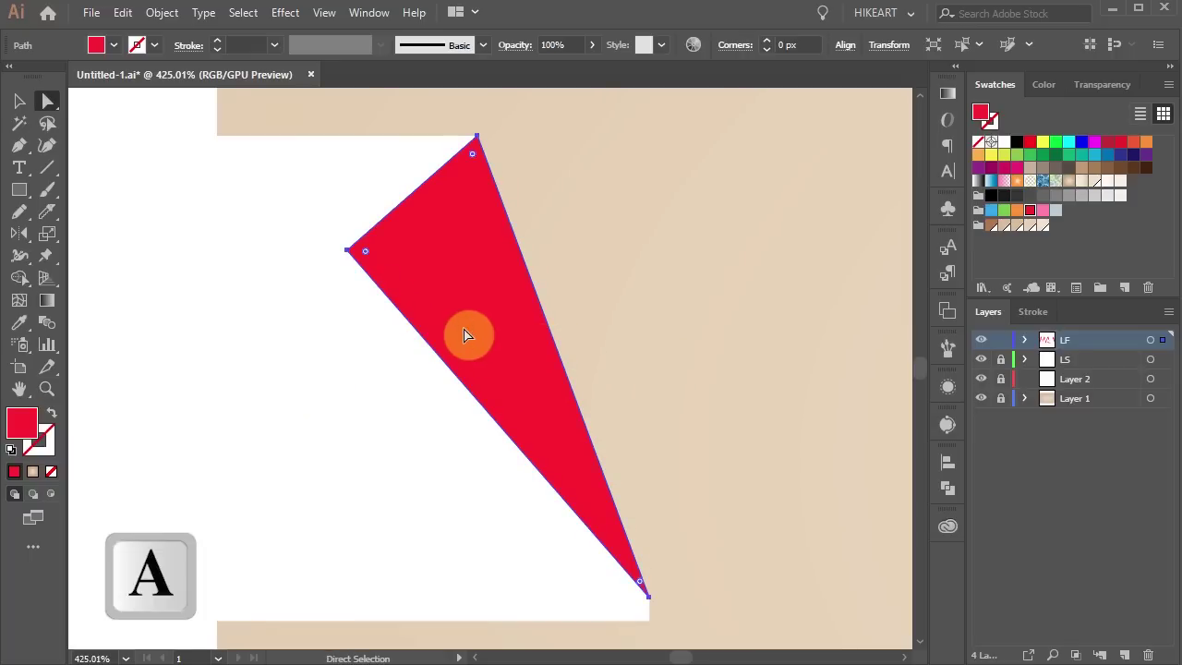
pyautogui.click(280, 14)
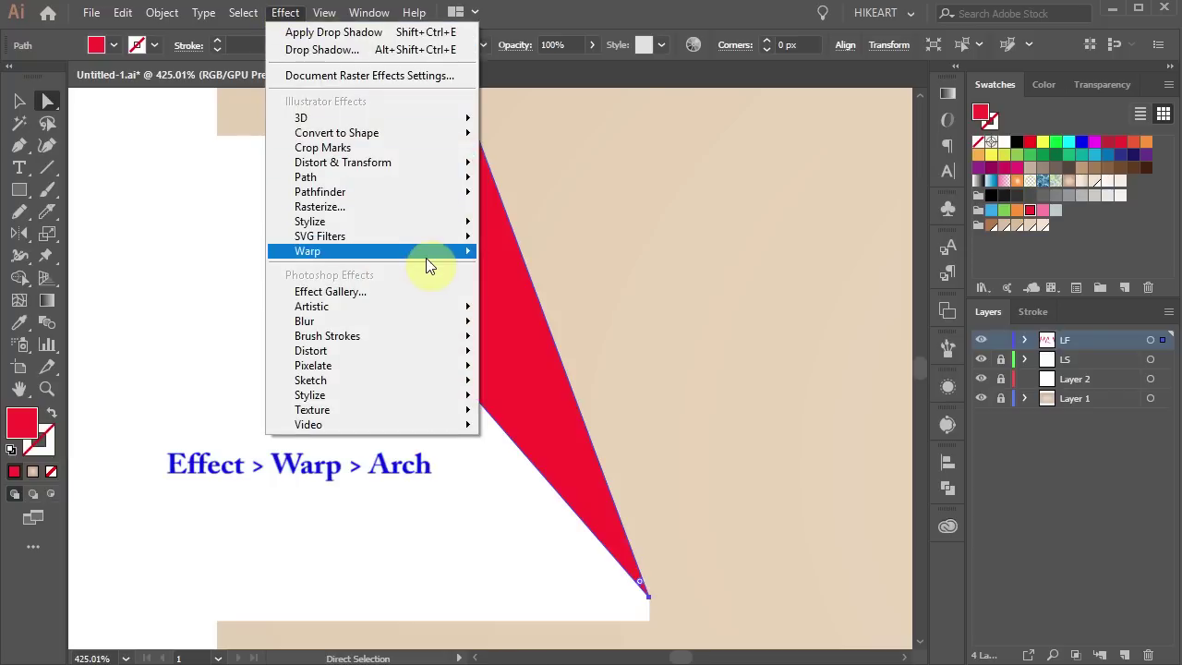
pyautogui.moveTo(425, 258)
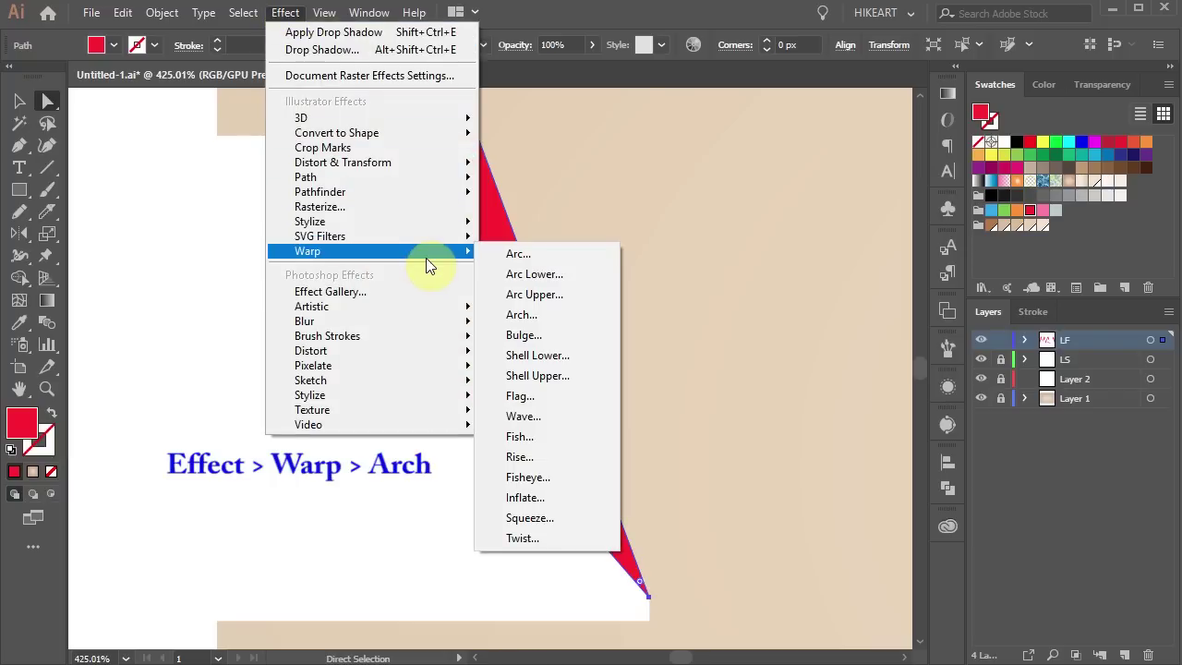
pyautogui.click(563, 317)
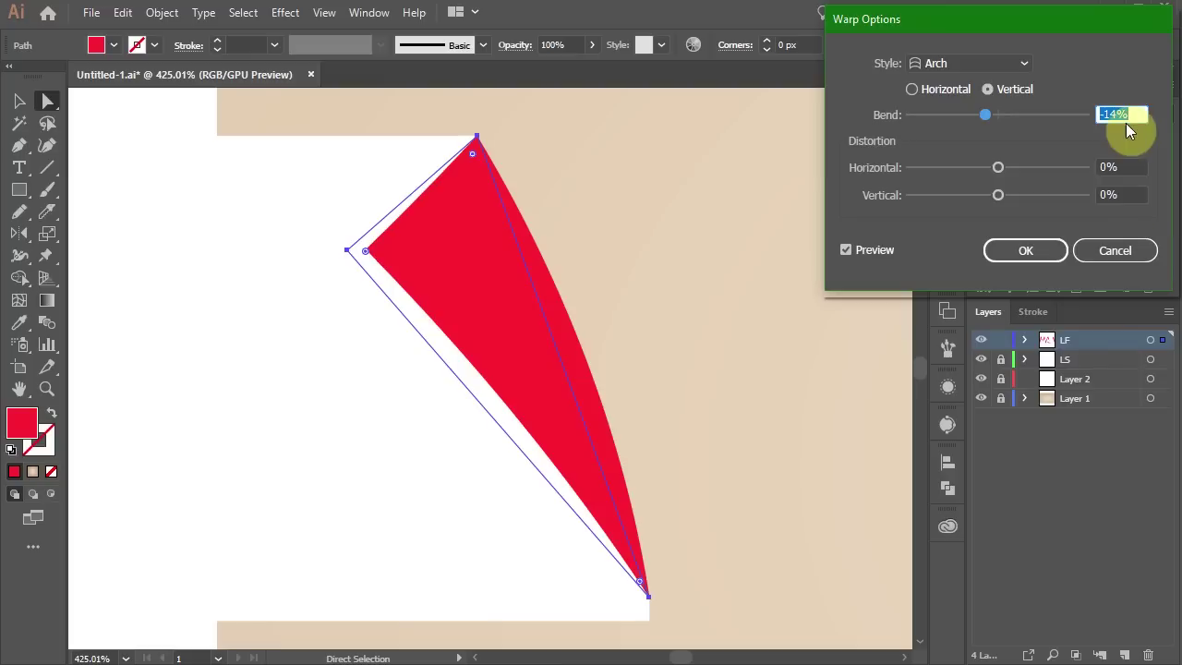
# - Lower the vertical Arch bend to -6% in Warp Options
pyautogui.moveTo(1117, 114); pyautogui.dragTo(1093, 120)
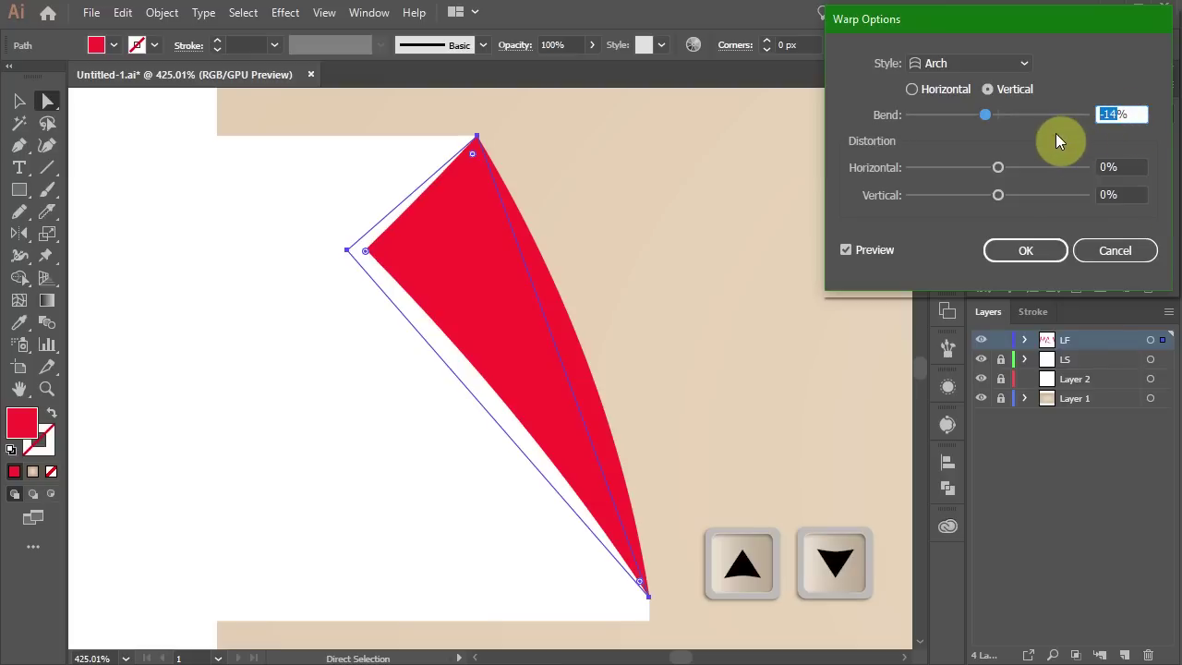
pyautogui.press('Up')
pyautogui.press('Up')
pyautogui.press('Up')
pyautogui.press('Up')
pyautogui.press('Up')
pyautogui.press('Up')
pyautogui.press('Up')
pyautogui.press('Up')
pyautogui.press('Up')
pyautogui.press('Up')
pyautogui.press('Up')
pyautogui.press('Up')
pyautogui.press('Up')
pyautogui.press('Up')
pyautogui.press('Up')
pyautogui.press('Up')
pyautogui.press('Up')
pyautogui.press('Up')
pyautogui.press('Up')
pyautogui.press('Up')
pyautogui.press('Up')
pyautogui.press('Up')
pyautogui.press('Up')
pyautogui.press('Up')
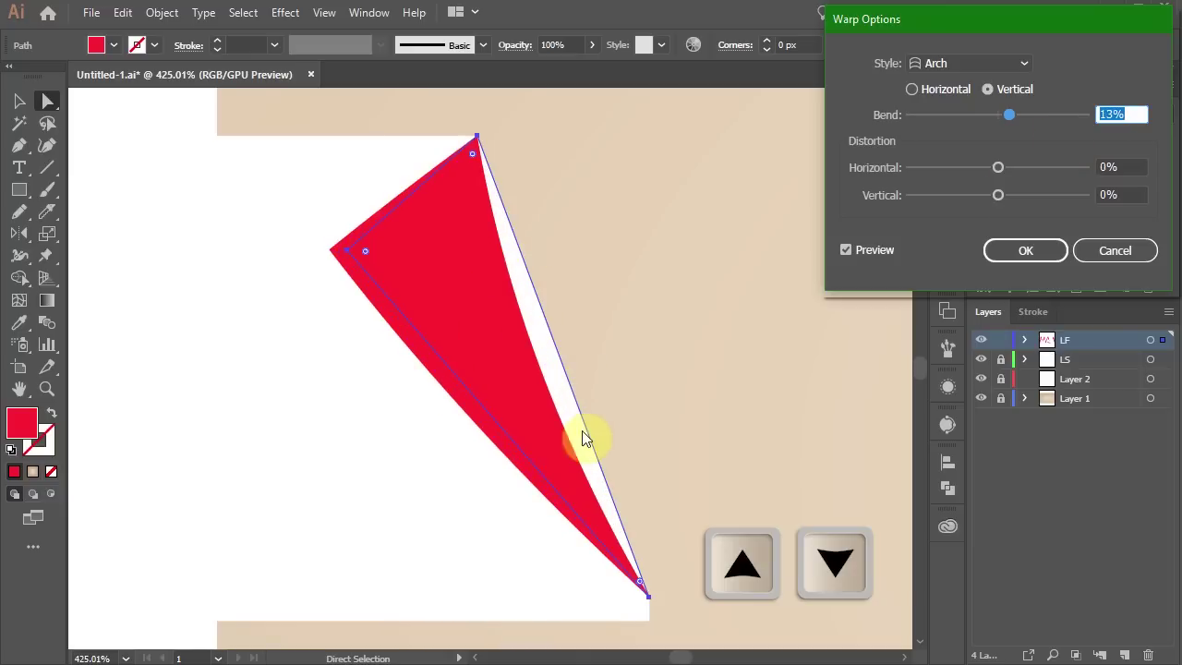
pyautogui.press('Down')
pyautogui.press('Down')
pyautogui.press('Down')
pyautogui.press('Down')
pyautogui.press('Down')
pyautogui.press('Down')
pyautogui.press('Down')
pyautogui.press('Down')
pyautogui.press('Down')
pyautogui.press('Down')
pyautogui.press('Down')
pyautogui.press('Down')
pyautogui.press('Down')
pyautogui.press('Down')
pyautogui.press('Down')
pyautogui.press('Down')
pyautogui.press('Down')
pyautogui.press('Down')
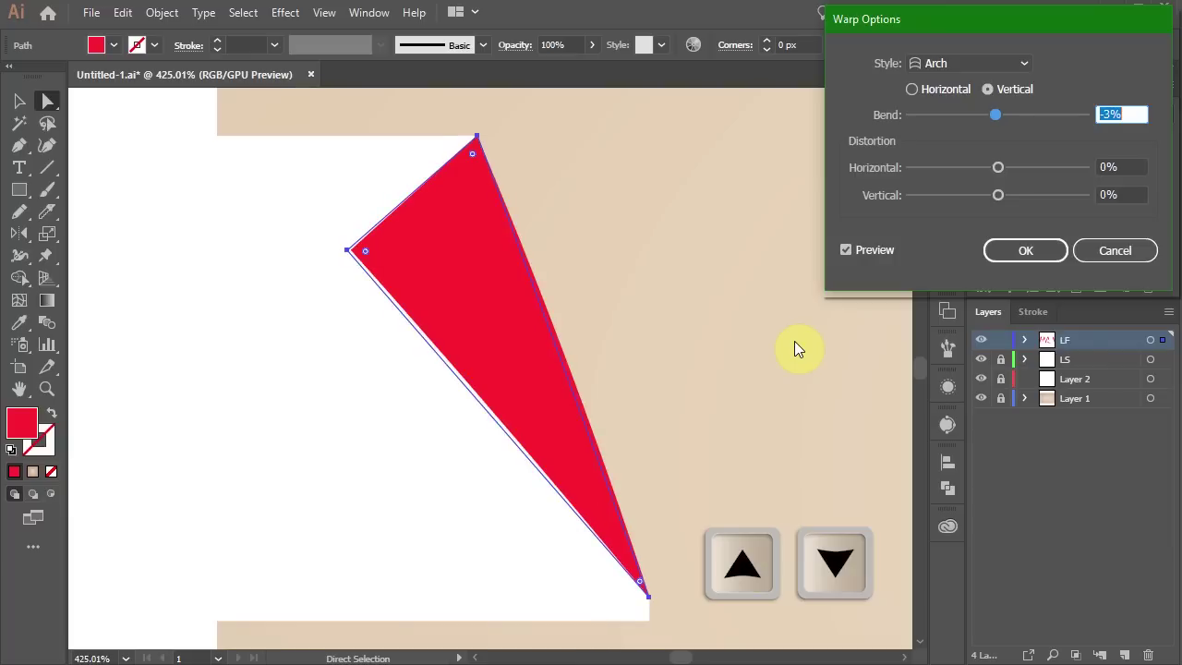
pyautogui.press('Down')
pyautogui.press('Down')
pyautogui.press('Down')
pyautogui.press('Down')
pyautogui.press('Down')
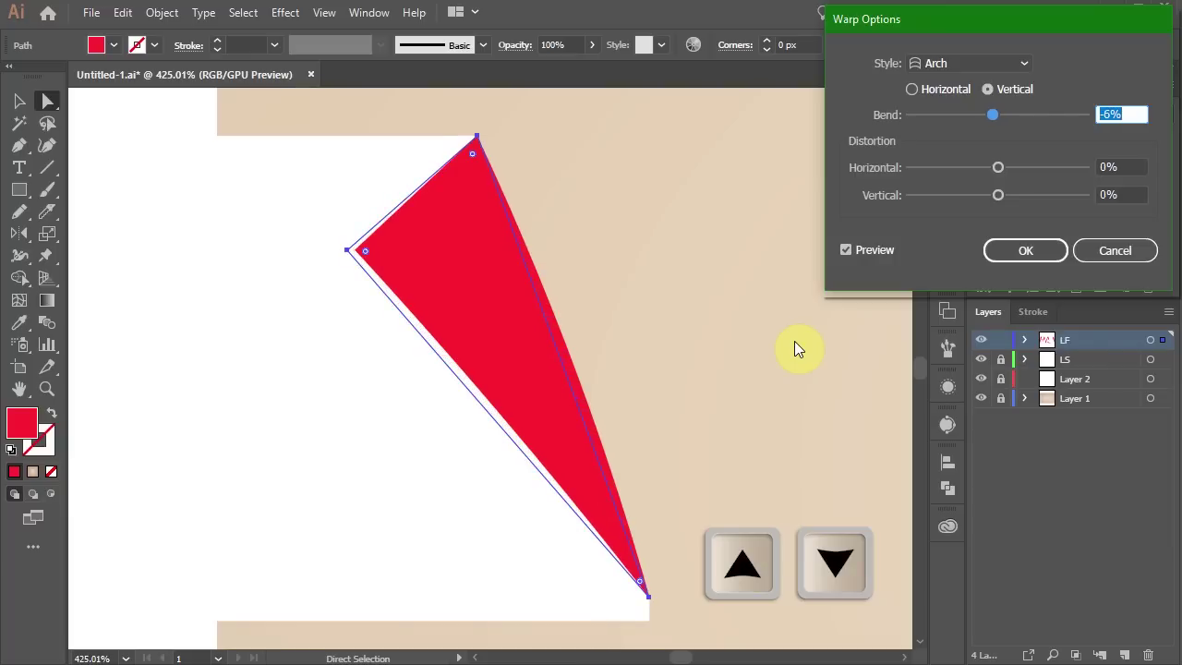
pyautogui.press('Down')
pyautogui.press('Down')
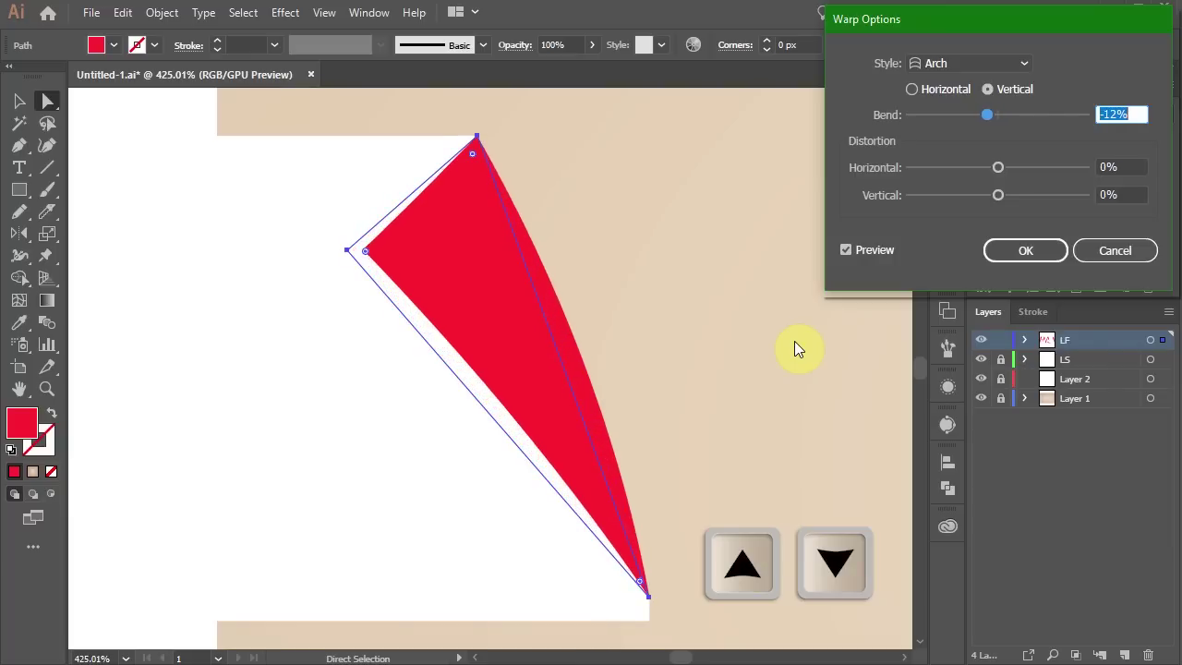
# - Confirm the pending arch warp, then arch the F's left red strip
pyautogui.press('Return')
pyautogui.hotkey('ctrl', '1')
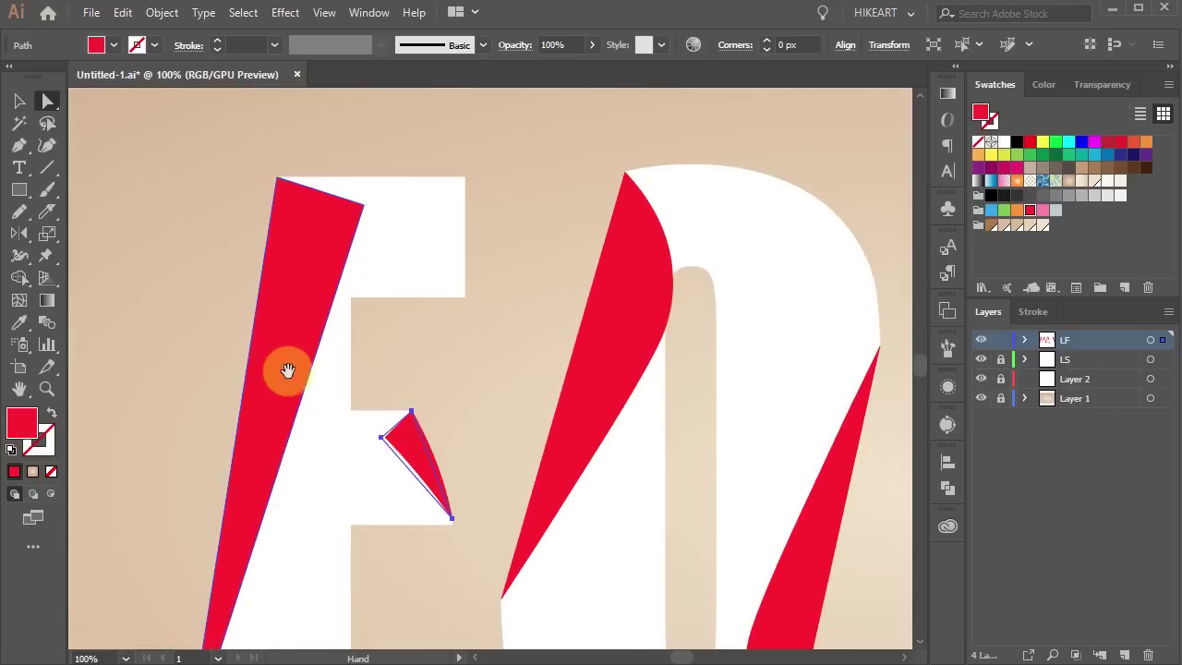
pyautogui.click(318, 264)
pyautogui.click(285, 12)
pyautogui.moveTo(369, 250)
pyautogui.click(520, 249)
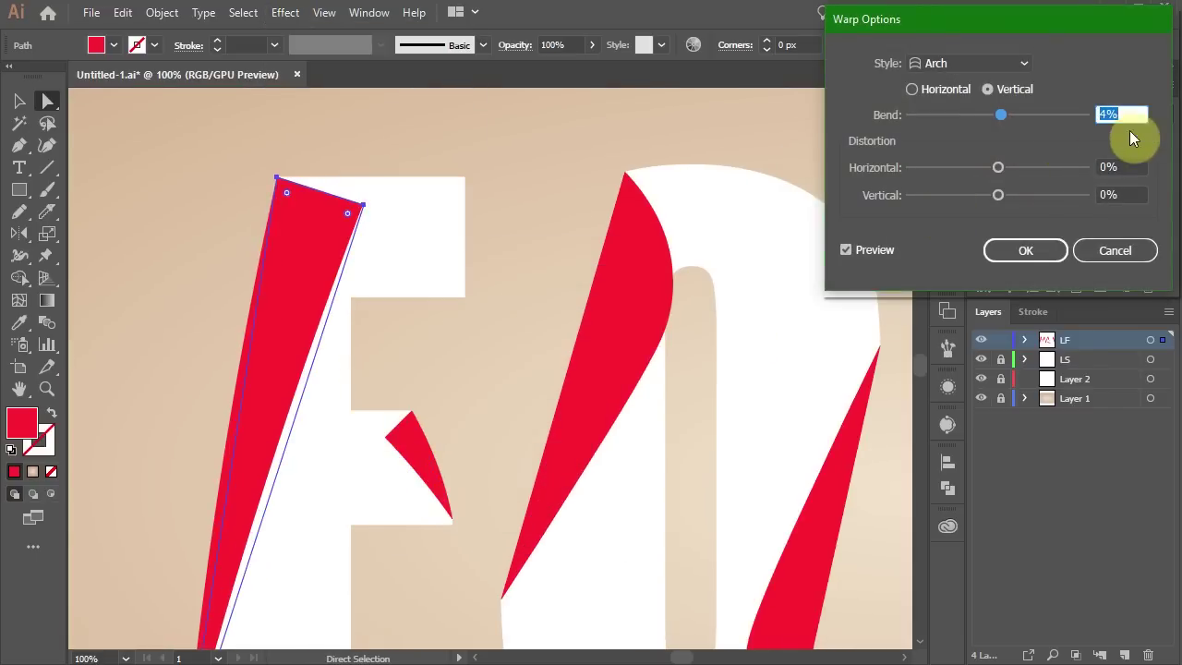
pyautogui.click(1025, 250)
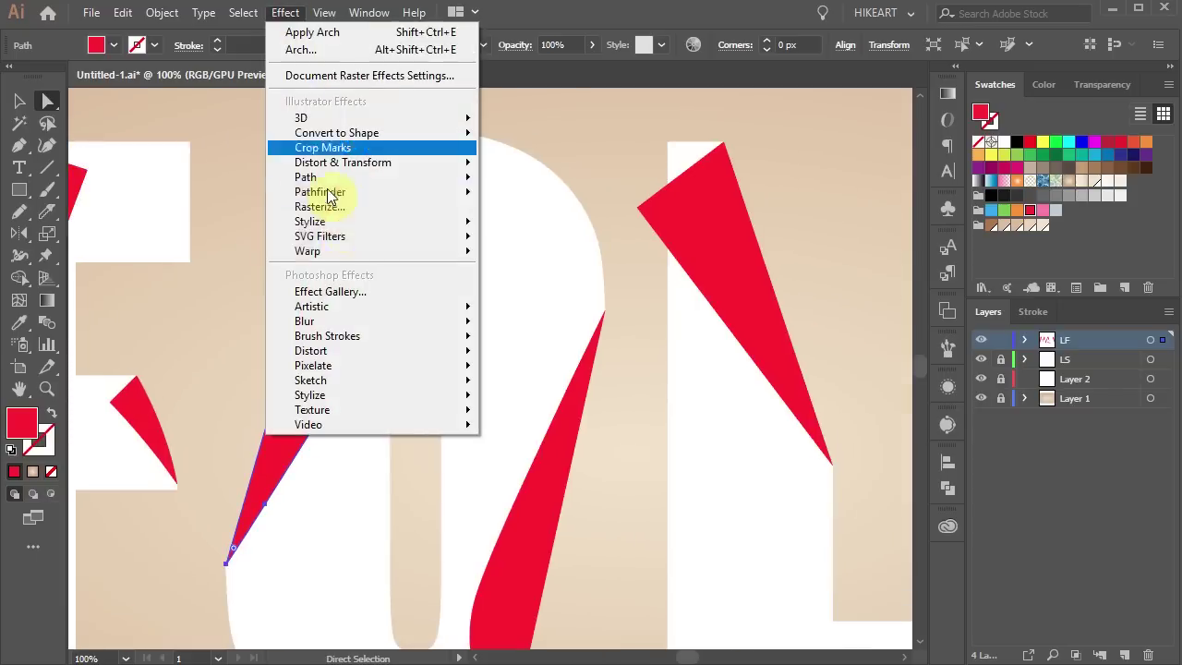
# - Apply an Arch warp to the next fold and the top red triangle
pyautogui.moveTo(369, 251)
pyautogui.click(520, 249)
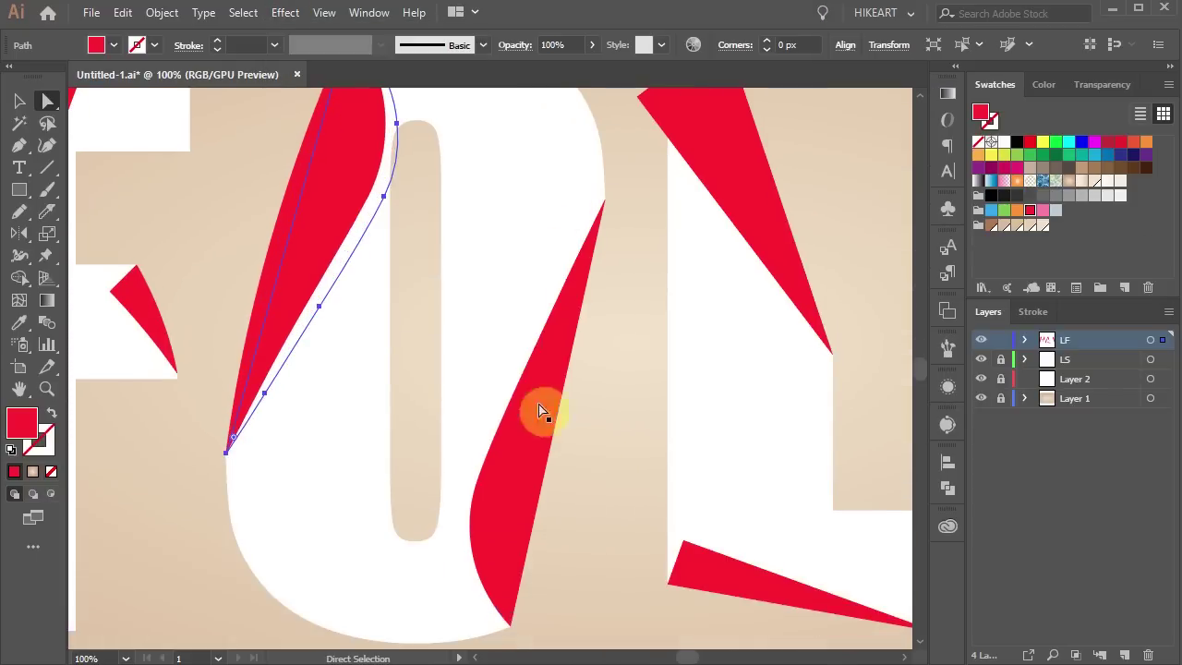
pyautogui.click(285, 12)
pyautogui.click(515, 311)
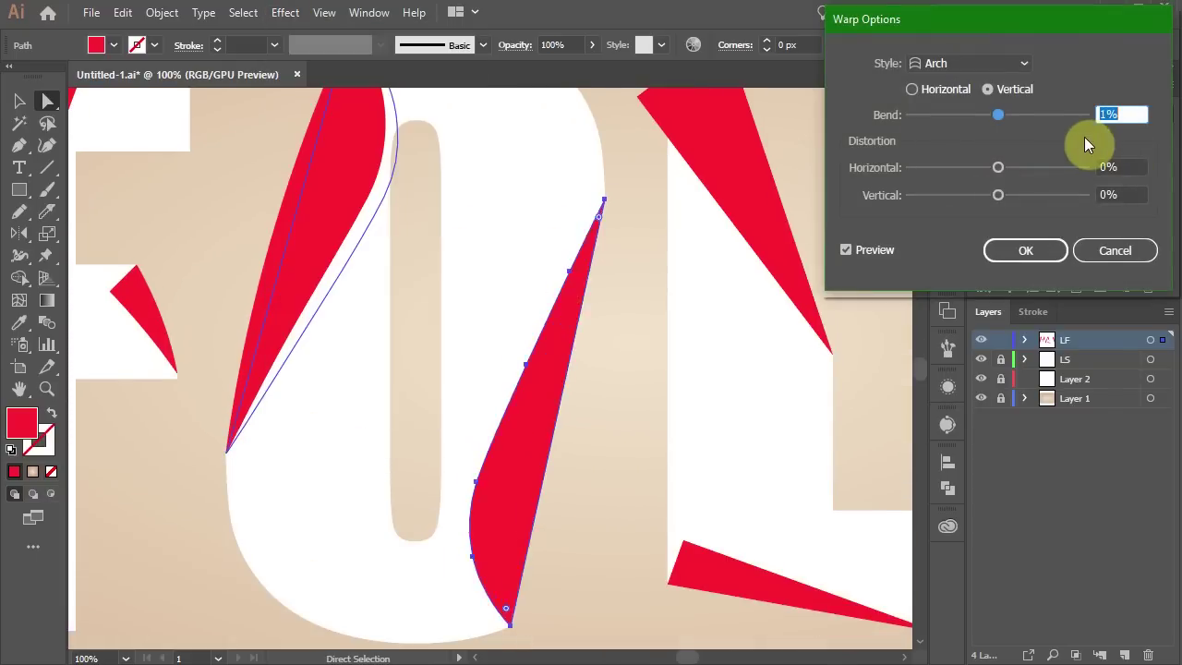
pyautogui.click(285, 12)
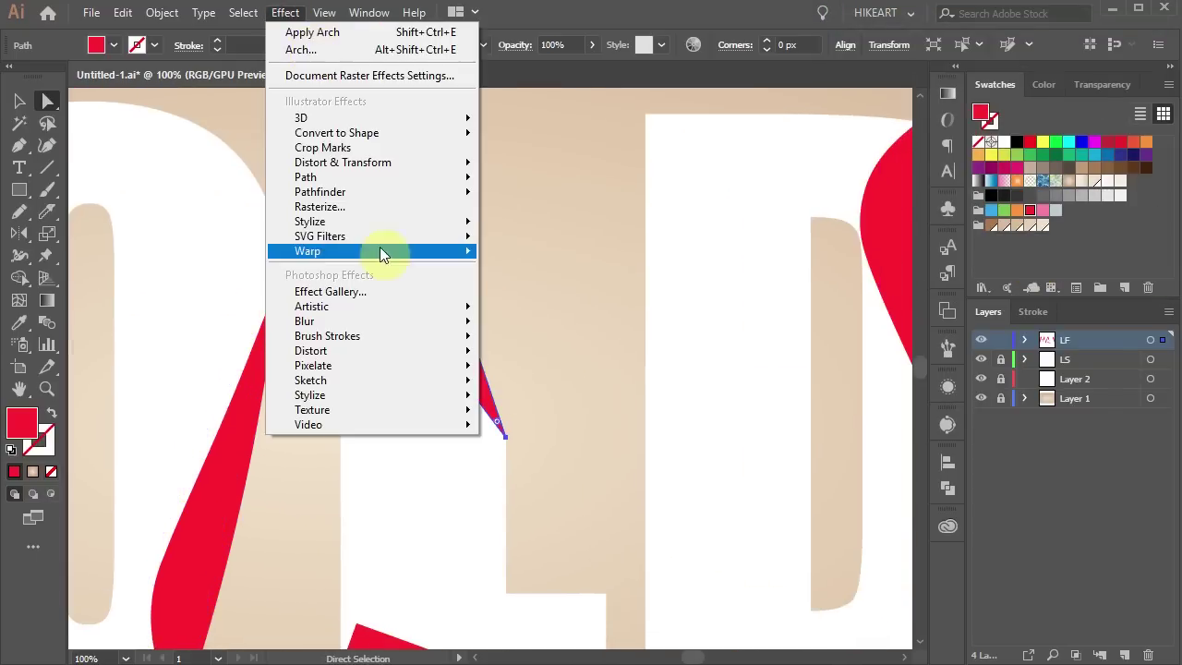
pyautogui.click(520, 250)
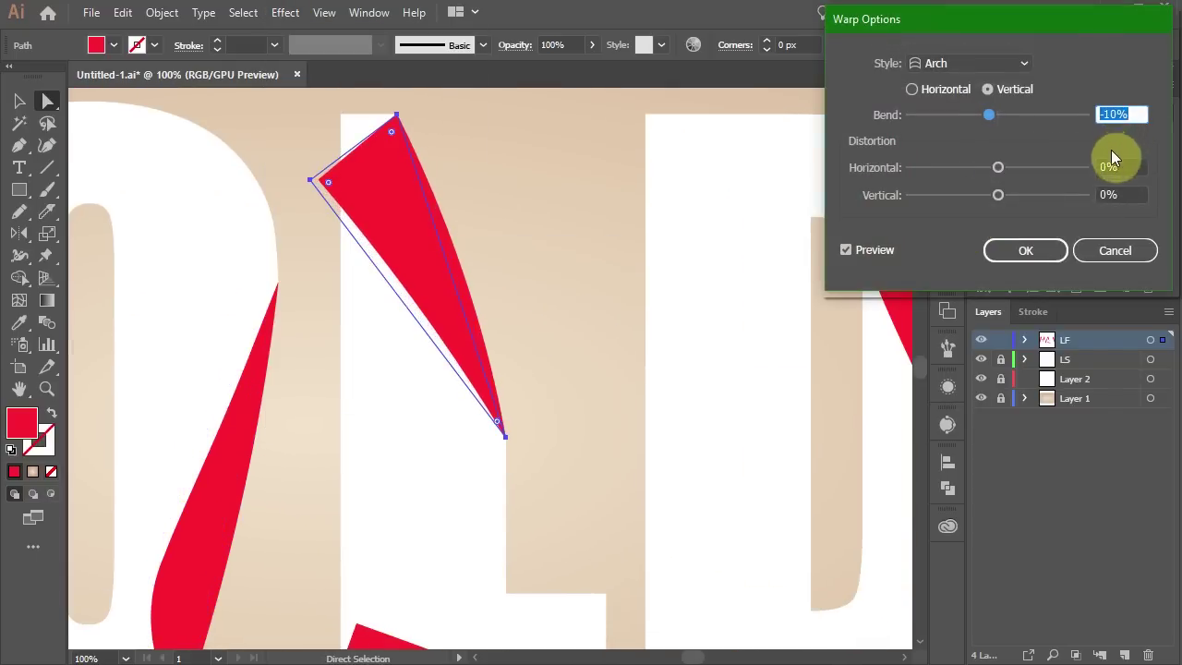
pyautogui.click(1020, 249)
# - Bend the lower red triangle fold with a horizontal Arch warp
pyautogui.click(343, 501)
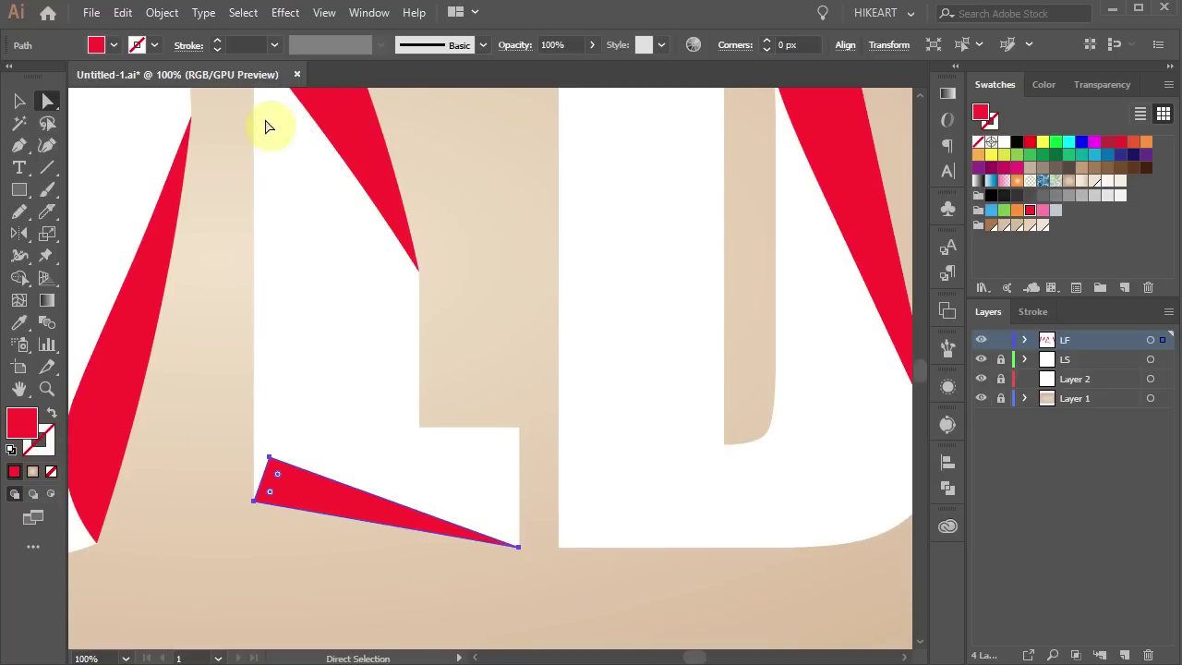
pyautogui.click(286, 12)
pyautogui.moveTo(394, 252)
pyautogui.click(554, 311)
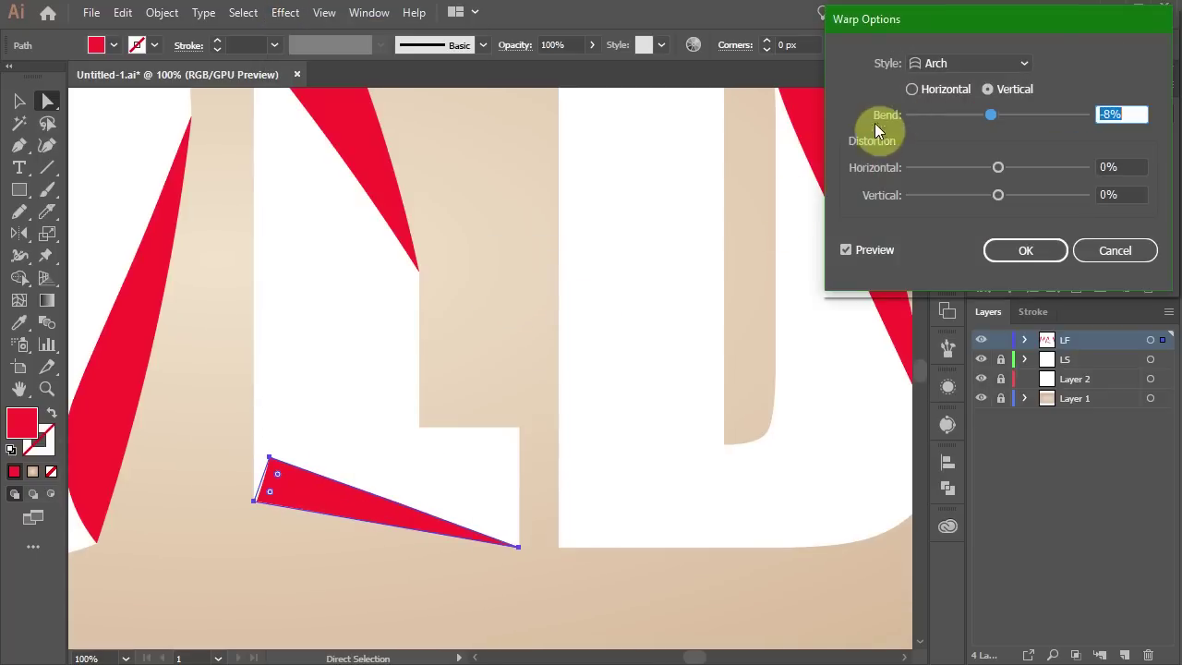
pyautogui.click(911, 90)
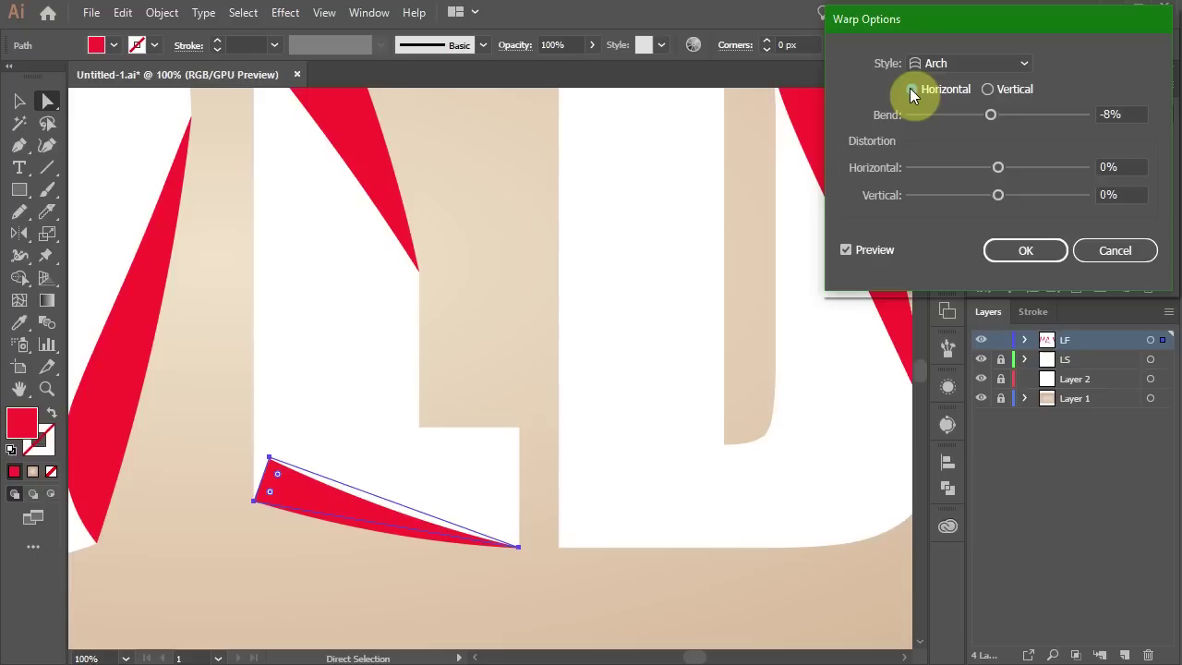
pyautogui.click(981, 113)
pyautogui.click(1034, 249)
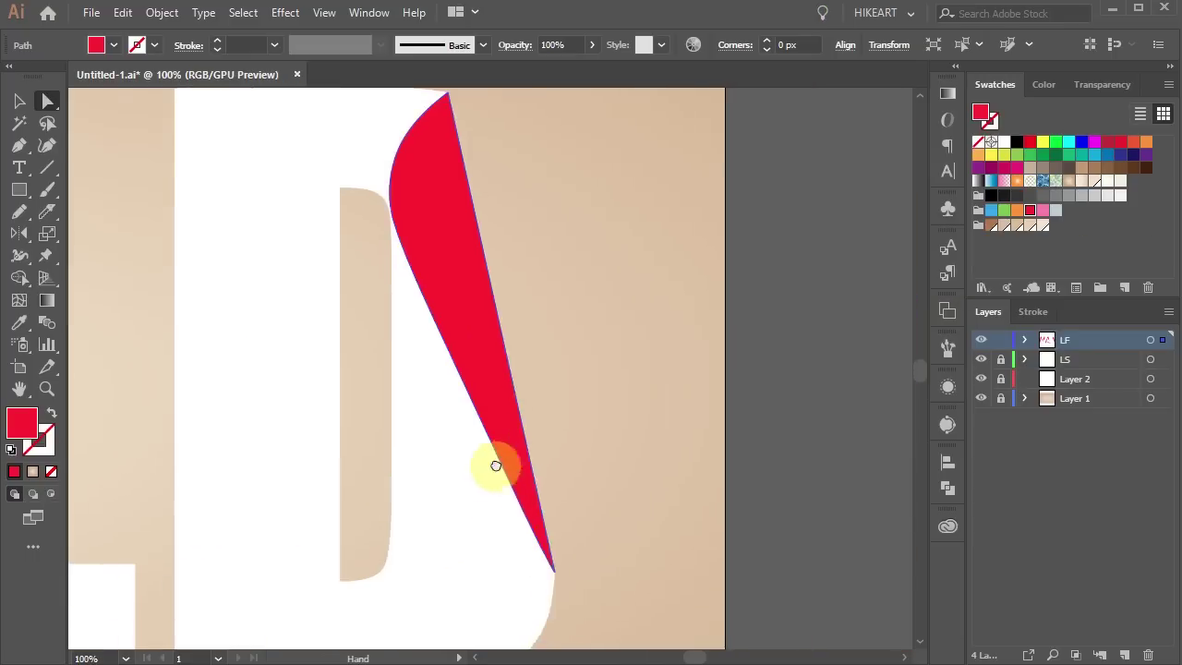
# - Give another red fold shape a vertical Arch bend
pyautogui.moveTo(496, 466); pyautogui.dragTo(477, 499)
pyautogui.click(285, 12)
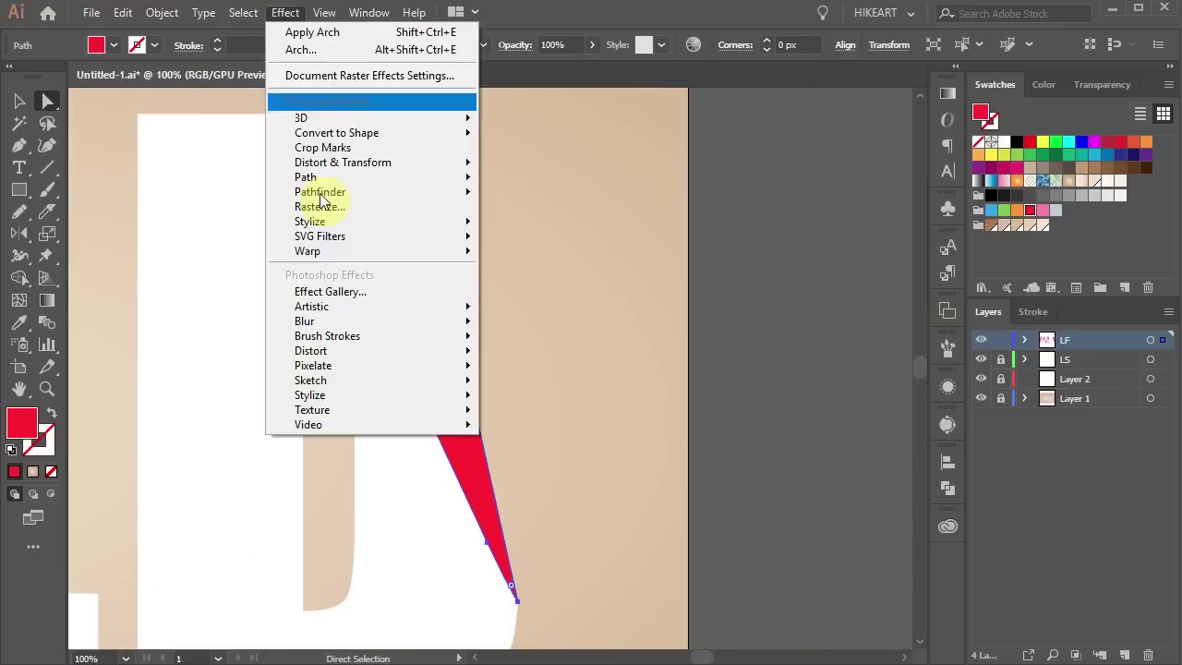
pyautogui.moveTo(338, 269)
pyautogui.click(517, 268)
pyautogui.click(981, 108)
# - Select every fold shape on layer LF and expand their appearance to bake in the arches
pyautogui.click(1025, 262)
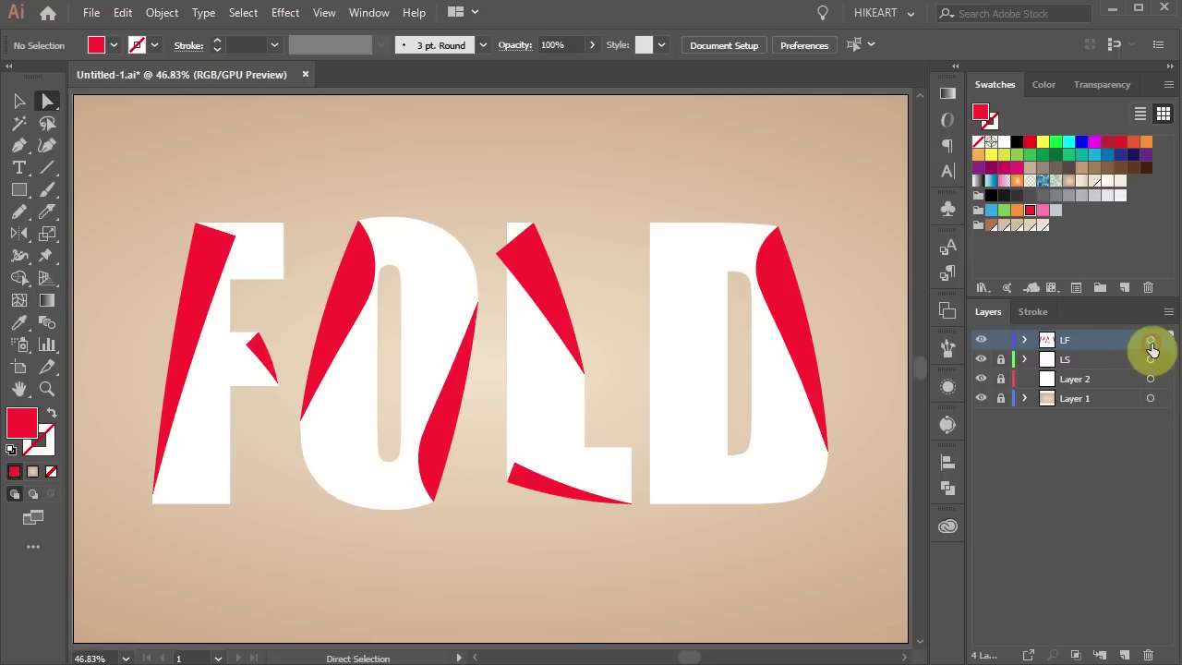
pyautogui.click(1151, 340)
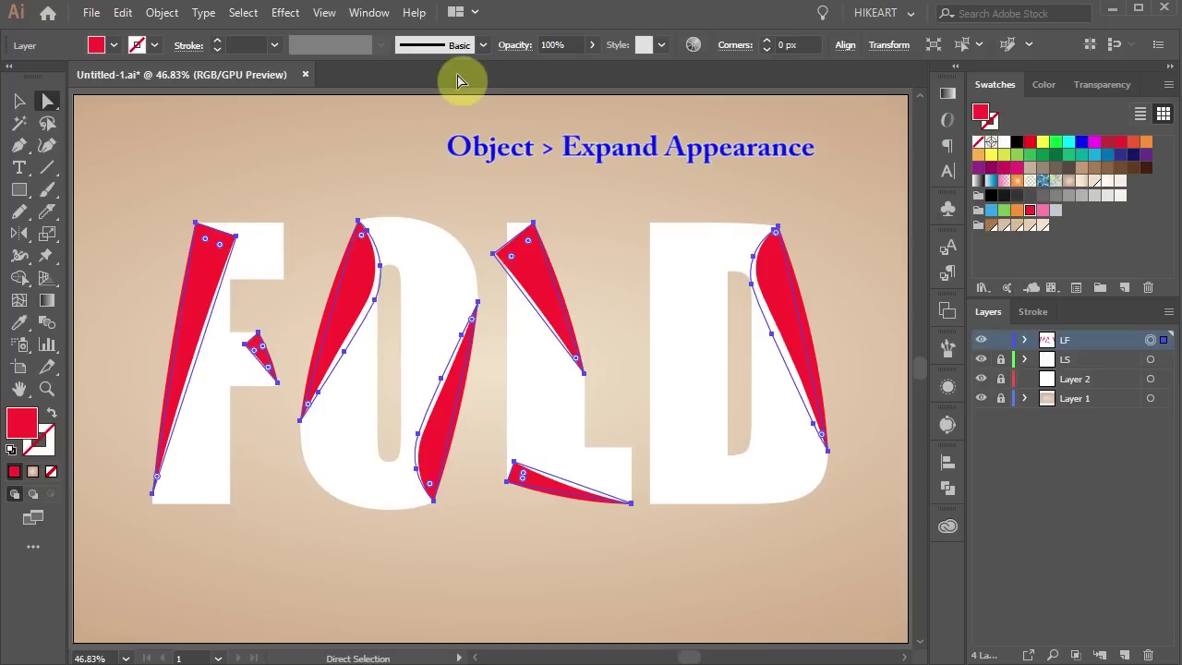
pyautogui.click(163, 13)
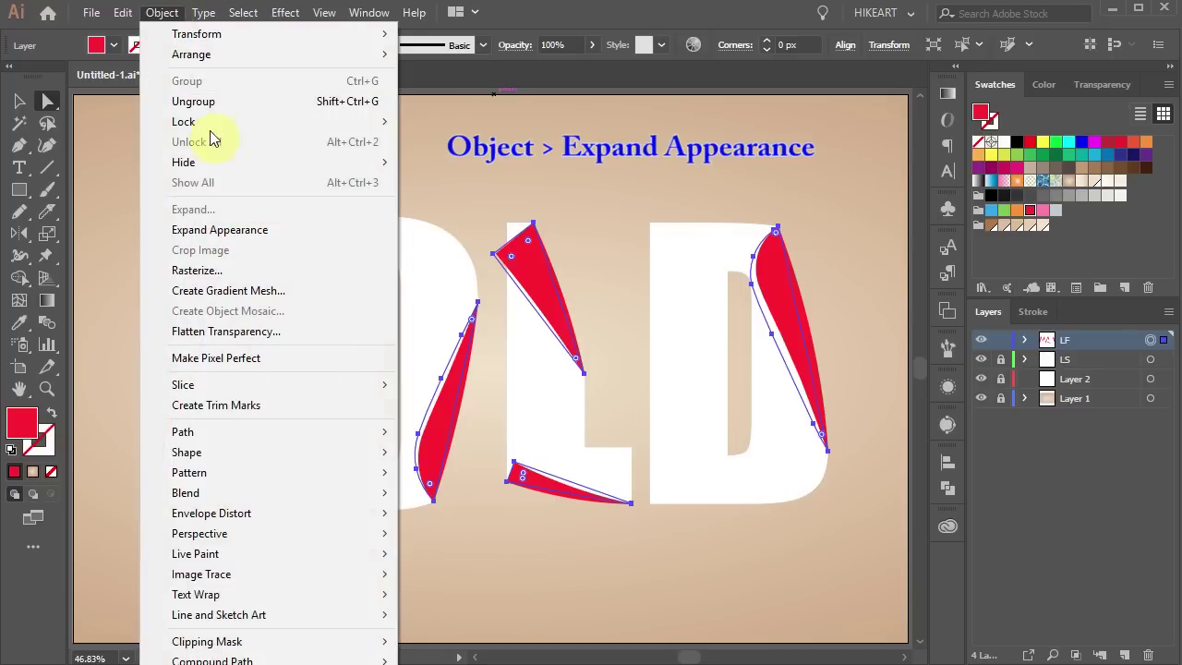
pyautogui.click(294, 230)
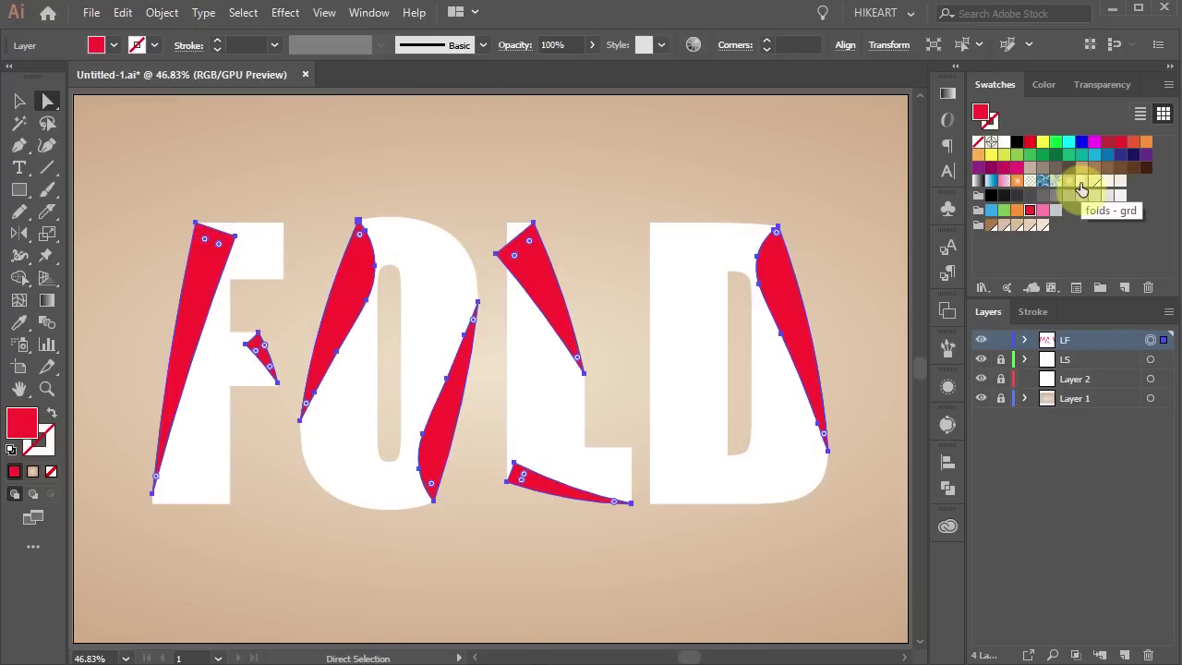
# - Fill the fold shapes with the beige gradient swatch and adjust both stop colours
pyautogui.click(1069, 181)
pyautogui.click(947, 92)
pyautogui.doubleClick(885, 237)
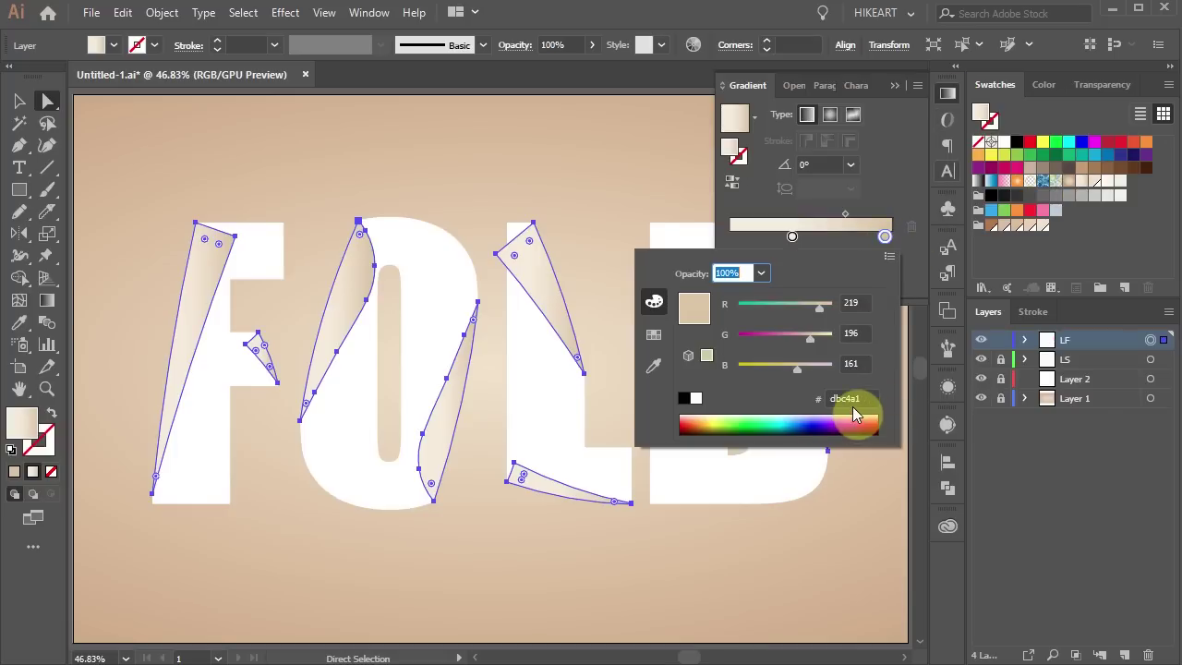
pyautogui.click(793, 238)
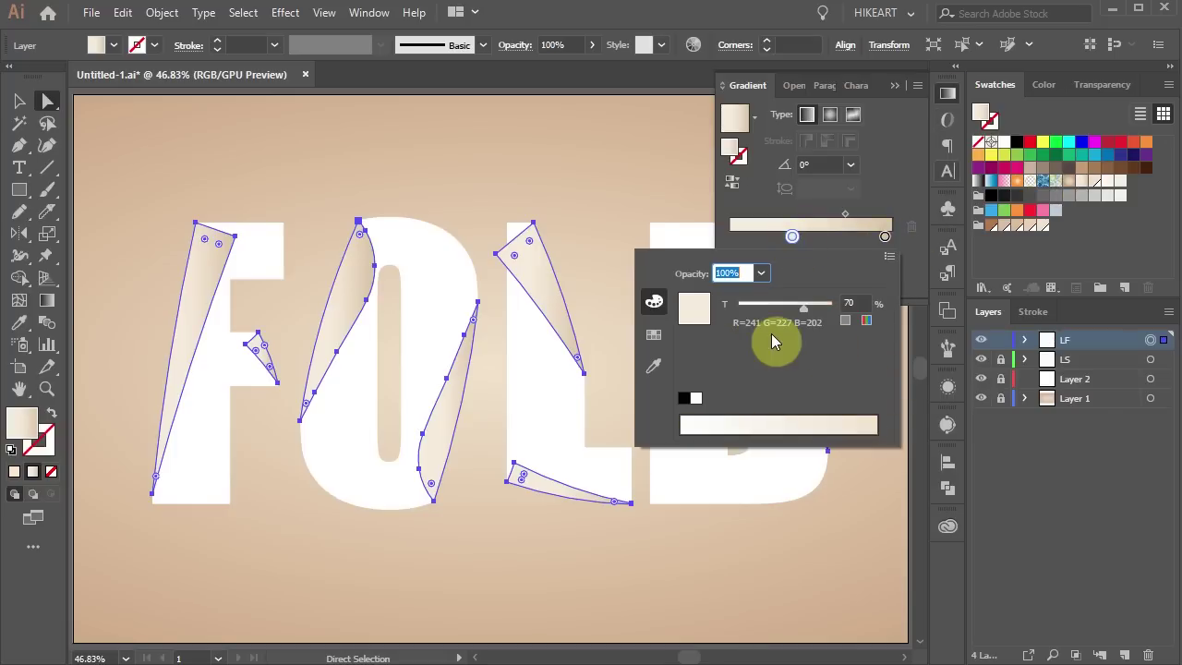
pyautogui.click(947, 92)
pyautogui.hotkey('ctrl', 'shift', 'a')
# - Redraw the F's fold flap gradient at an upward angle with sharper shading
pyautogui.press('z')
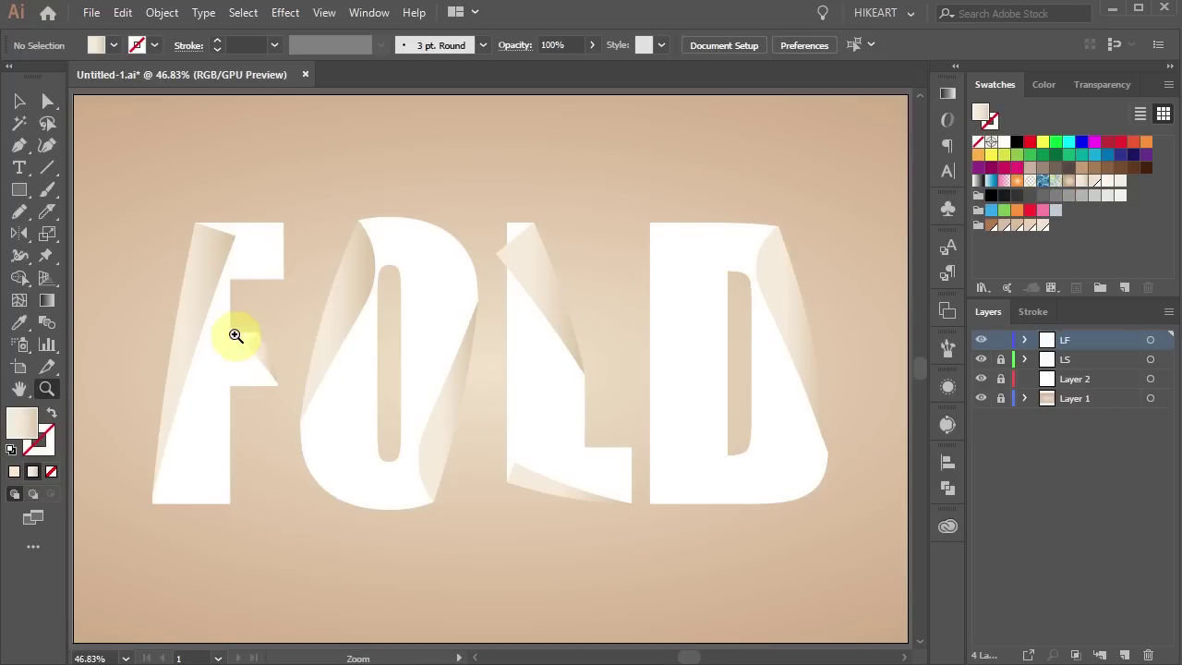
pyautogui.moveTo(301, 397); pyautogui.dragTo(404, 401)
pyautogui.press('a')
pyautogui.click(459, 345)
pyautogui.press('g')
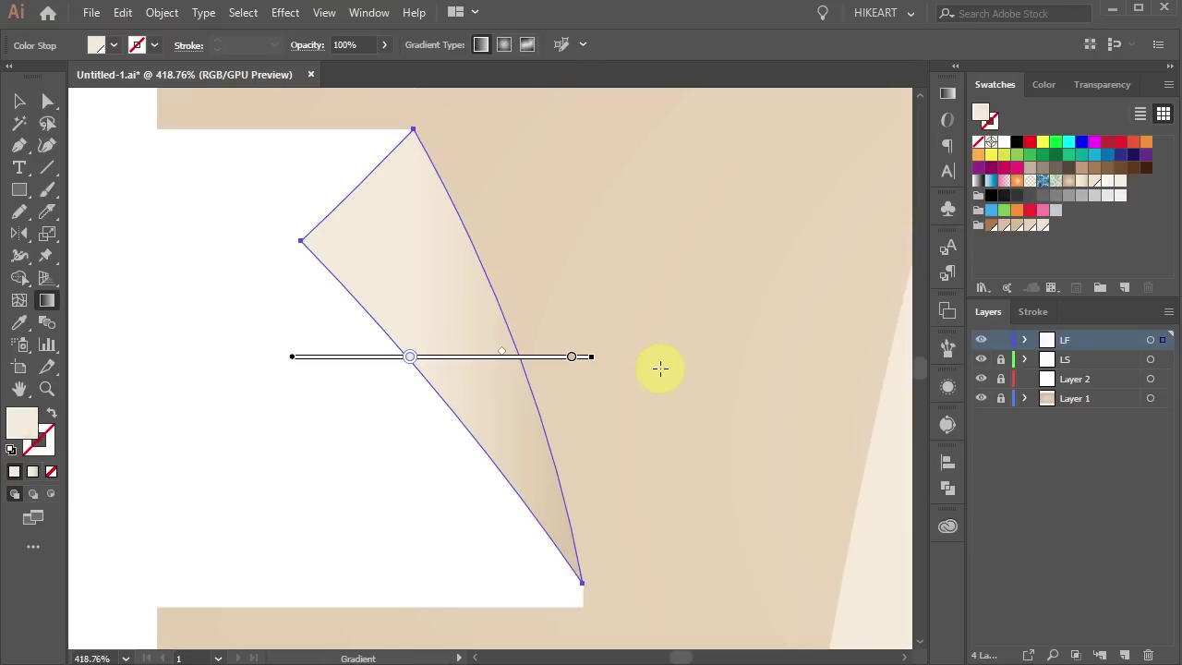
pyautogui.moveTo(386, 345)
pyautogui.mouseDown()
pyautogui.moveTo(446, 302)
pyautogui.moveTo(495, 294)
pyautogui.mouseUp()
pyautogui.moveTo(433, 321); pyautogui.dragTo(445, 318)
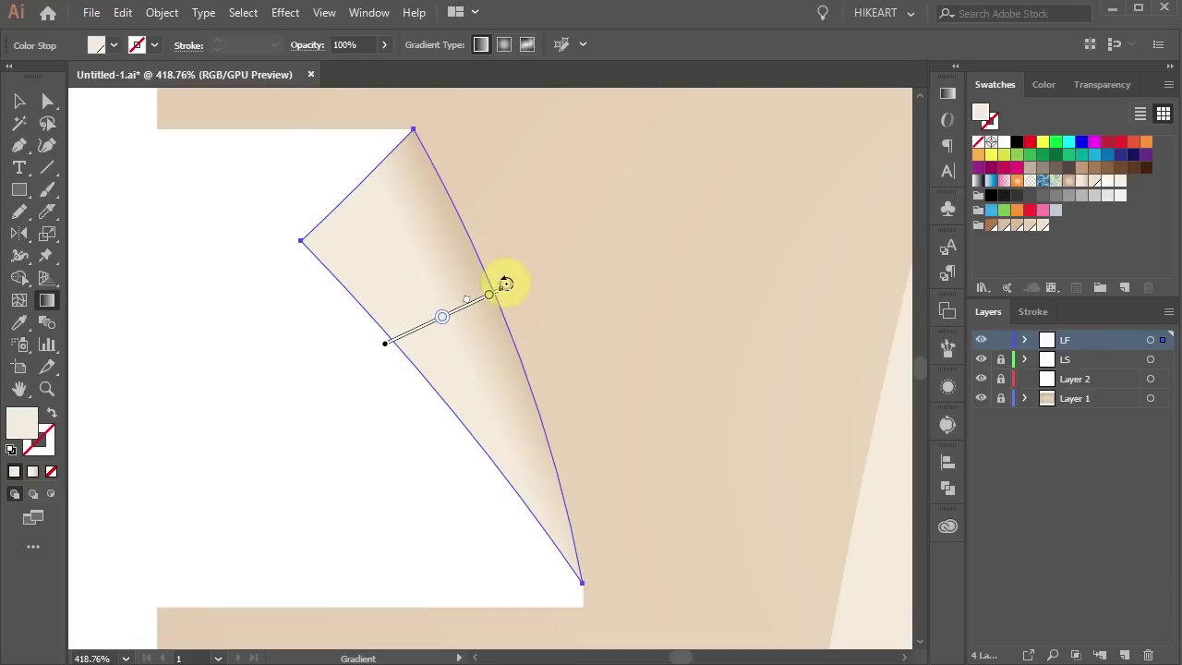
pyautogui.moveTo(502, 279); pyautogui.dragTo(549, 330)
pyautogui.hotkey('ctrl', 'shift', 'a')
# - Angle the gradient on the F's left fold sliver down from its top
pyautogui.scroll(-3, 379, 408)
pyautogui.scroll(-3, 378, 408)
pyautogui.keyDown('ctrl'); pyautogui.click(382, 304); pyautogui.keyUp('ctrl')
pyautogui.press('a')
pyautogui.press('g')
pyautogui.click(365, 191)
pyautogui.moveTo(364, 190)
pyautogui.mouseDown()
pyautogui.moveTo(378, 212)
pyautogui.moveTo(357, 212)
pyautogui.mouseUp()
pyautogui.hotkey('ctrl', 'shift', 'a')
# - Redraw an angled gradient on the O's left sliver and select the following fold slivers
pyautogui.hscroll(5, 388, 222)
pyautogui.keyDown('ctrl'); pyautogui.click(449, 311); pyautogui.keyUp('ctrl')
pyautogui.moveTo(375, 265); pyautogui.dragTo(465, 295)
pyautogui.hscroll(4, 392, 271)
pyautogui.keyDown('ctrl'); pyautogui.click(416, 427); pyautogui.keyUp('ctrl')
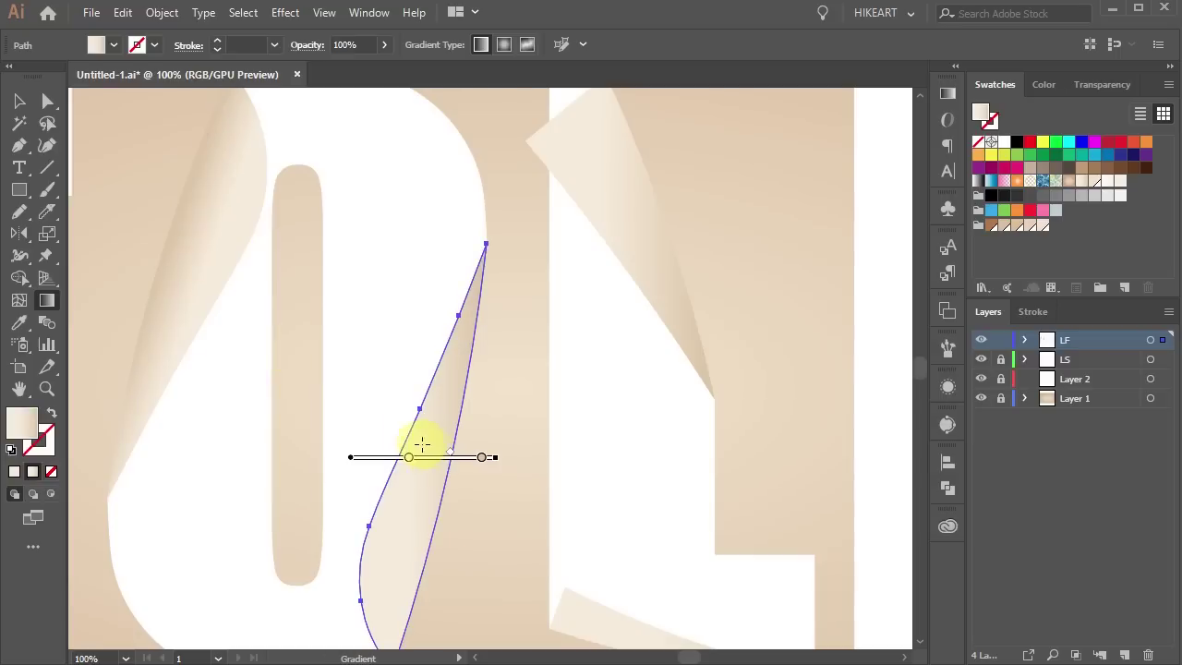
pyautogui.hscroll(3, 417, 427)
pyautogui.keyDown('ctrl'); pyautogui.click(453, 507); pyautogui.keyUp('ctrl')
# - Redraw the triangle fold's gradient, then zoom out to the whole FOLD artboard
pyautogui.hscroll(4, 453, 507)
pyautogui.keyDown('ctrl'); pyautogui.click(423, 332); pyautogui.keyUp('ctrl')
pyautogui.moveTo(345, 267); pyautogui.dragTo(549, 242)
pyautogui.hscroll(4, 536, 322)
pyautogui.keyDown('ctrl'); pyautogui.click(536, 322); pyautogui.keyUp('ctrl')
pyautogui.hotkey('ctrl', 'shift', 'a')
pyautogui.hotkey('ctrl', '0')
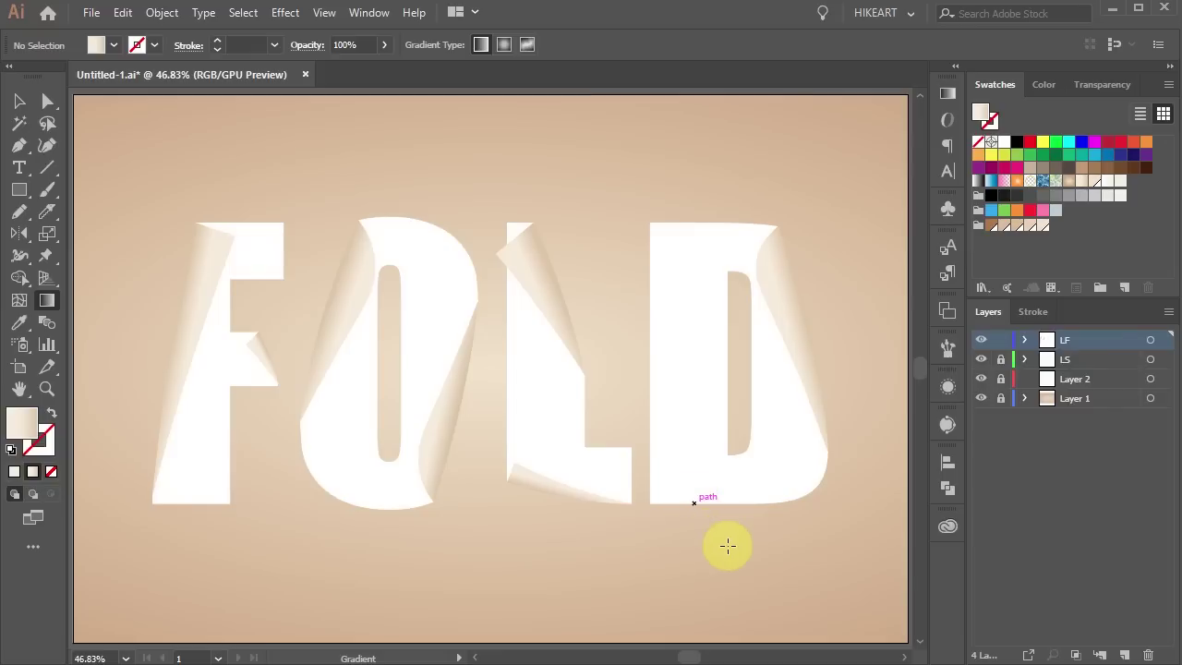
# - Duplicate layer LF as LF copy and lock the original LF layer
pyautogui.click(1153, 341)
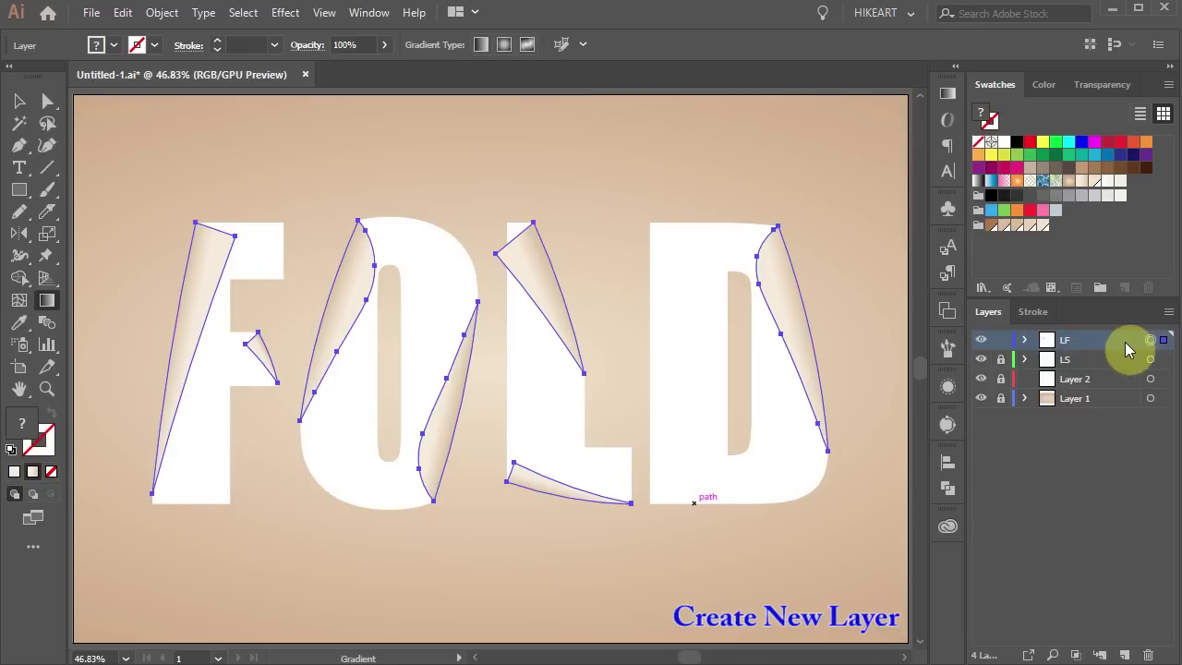
pyautogui.moveTo(1112, 345); pyautogui.dragTo(1124, 655)
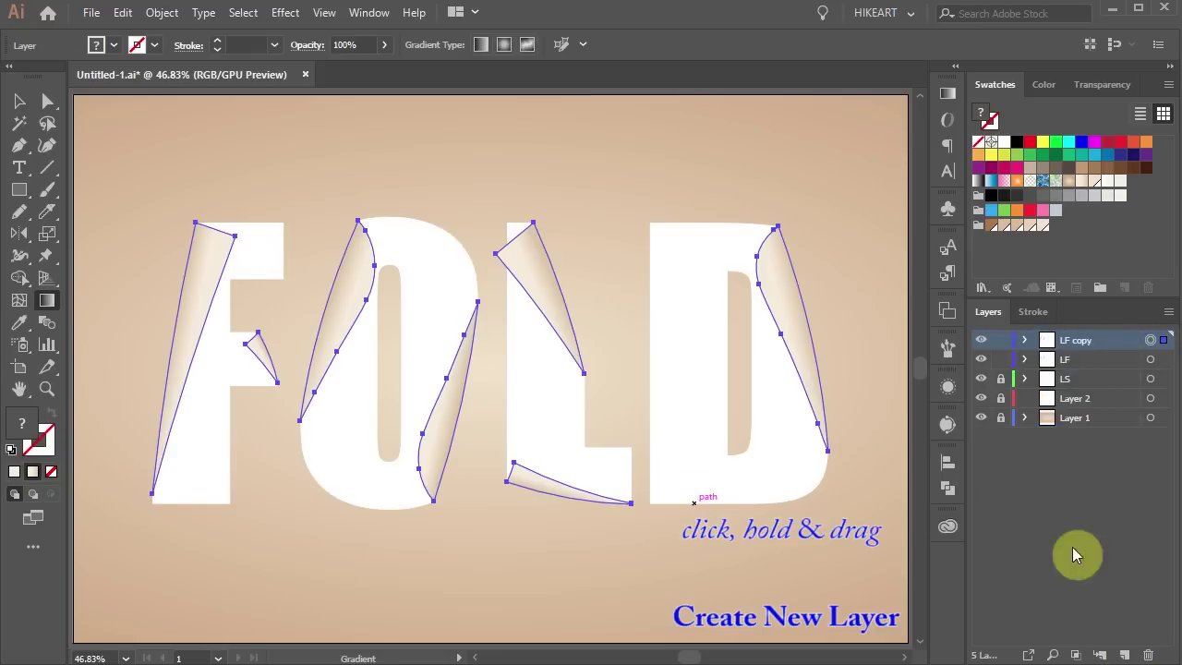
pyautogui.click(1001, 362)
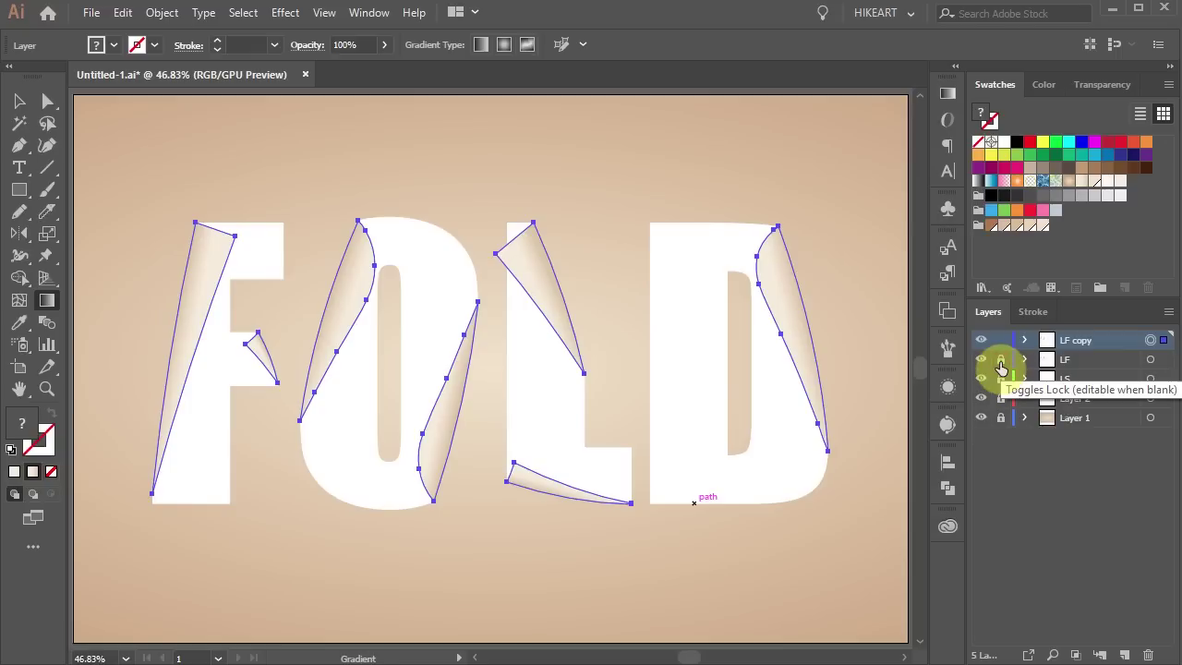
pyautogui.press('a')
pyautogui.click(868, 362)
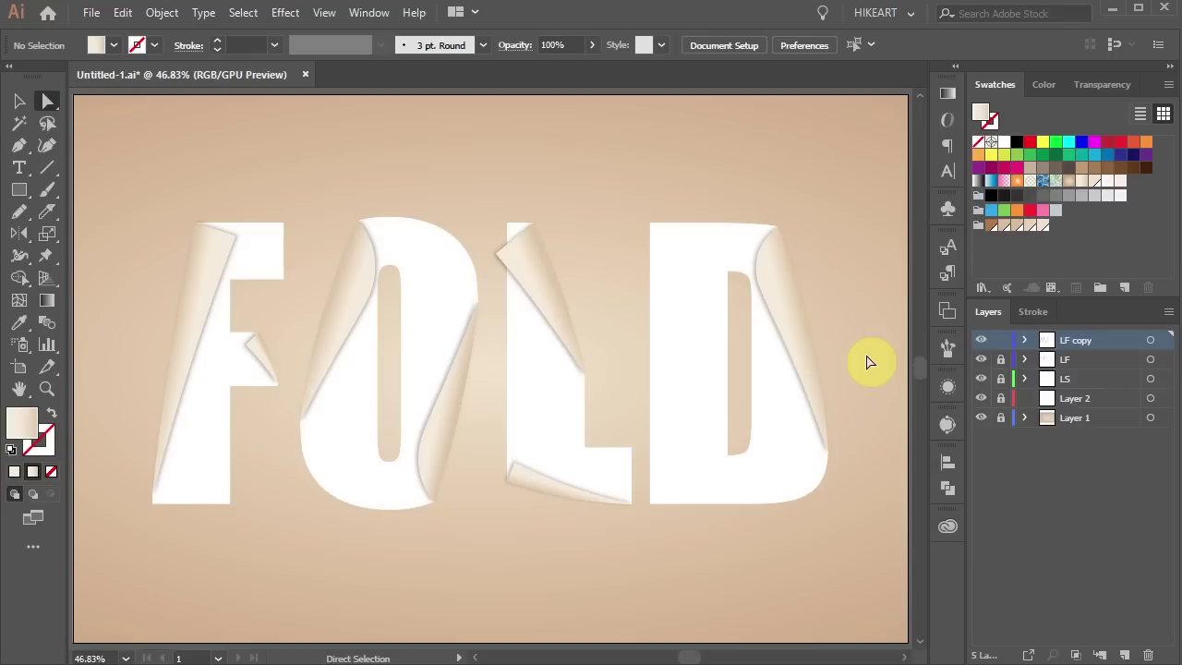
# - Zoom in on the F's middle fold flap and add a previewed Drop Shadow
pyautogui.press('z')
pyautogui.moveTo(226, 331); pyautogui.dragTo(303, 392)
pyautogui.press('a')
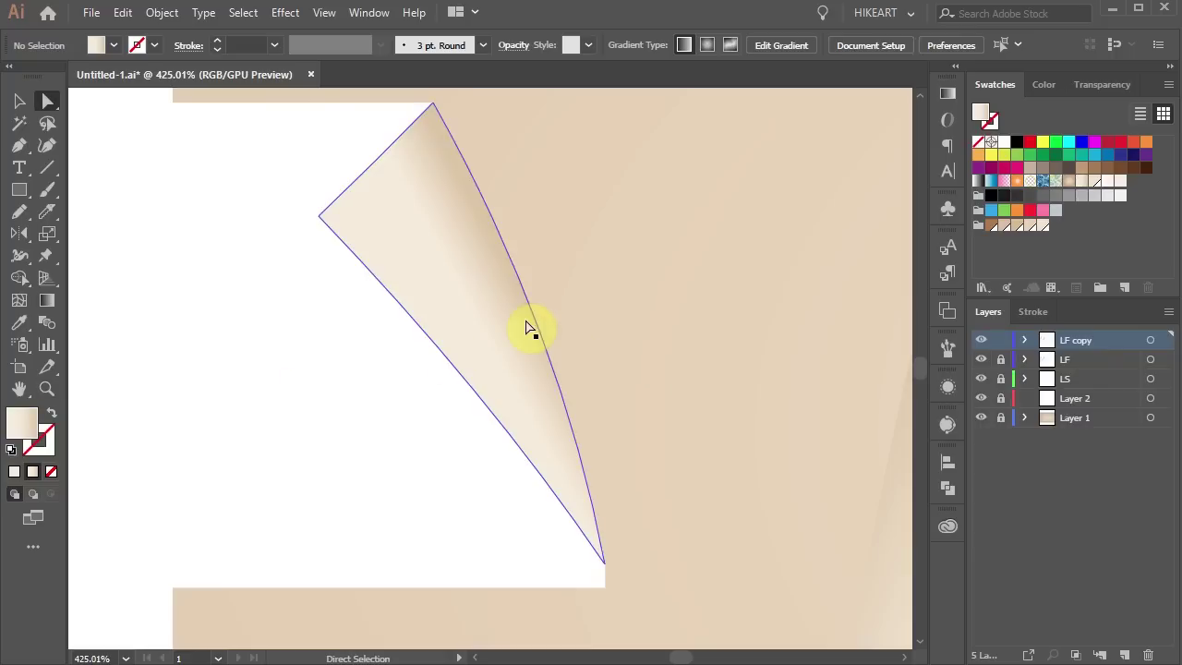
pyautogui.click(527, 325)
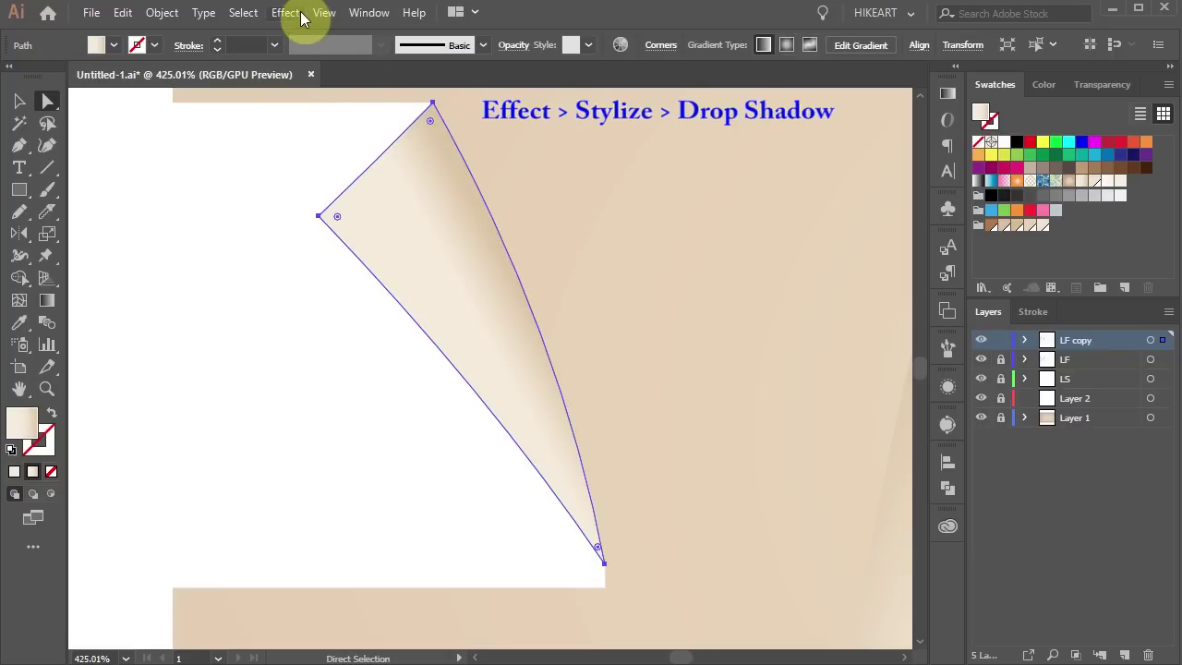
pyautogui.click(288, 12)
pyautogui.moveTo(376, 219)
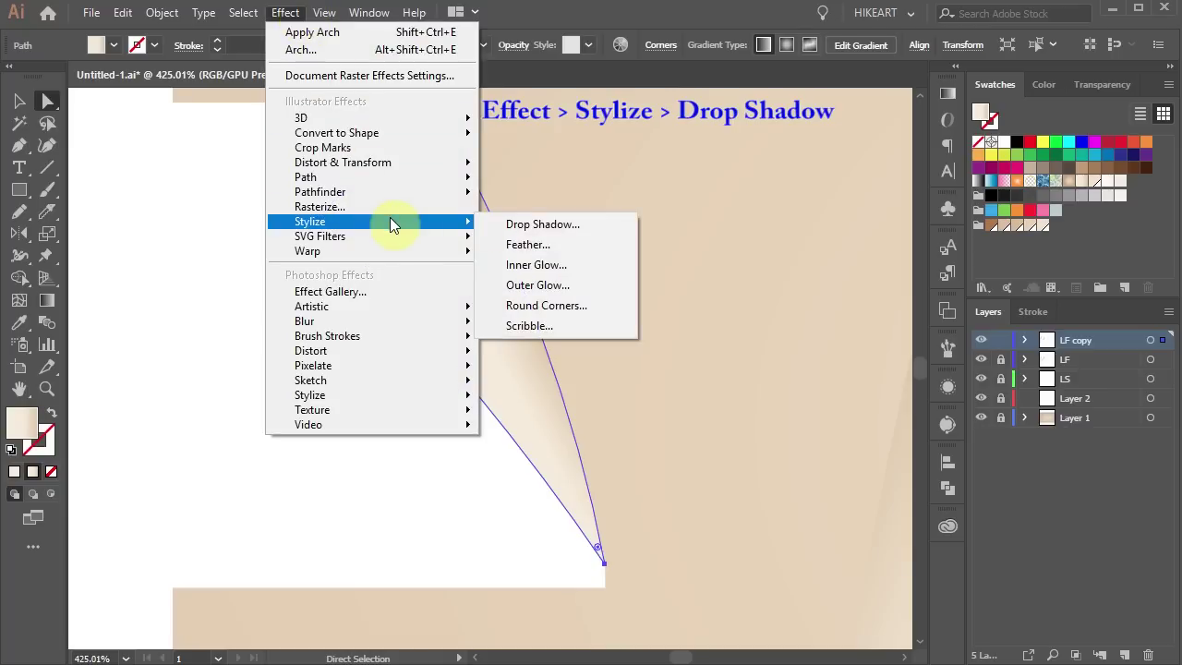
pyautogui.click(561, 222)
pyautogui.click(871, 268)
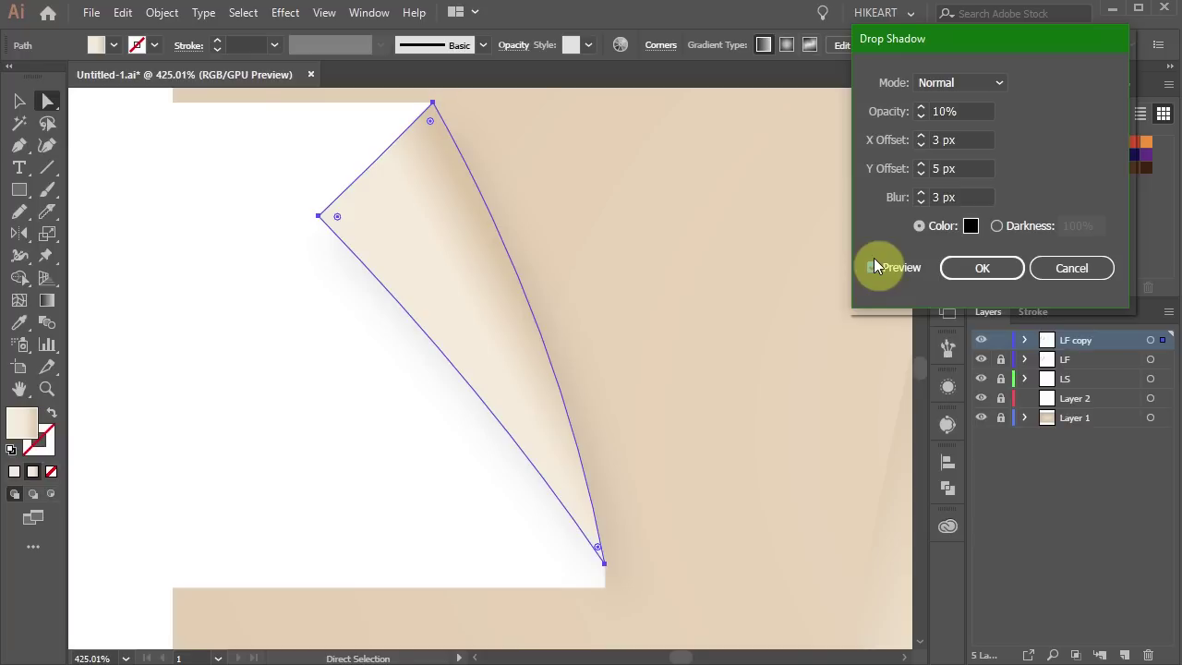
# - Set the shadow to 30% opacity, X −5 px, Y 0 px, 3 px blur
pyautogui.click(921, 113)
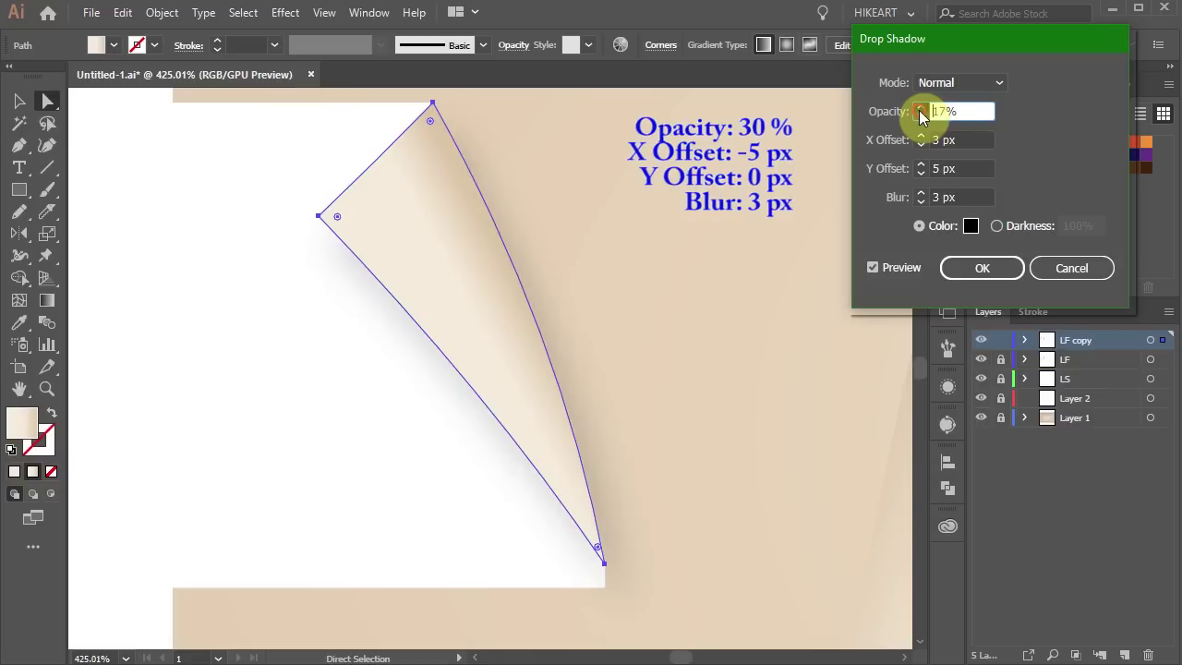
pyautogui.click(921, 108)
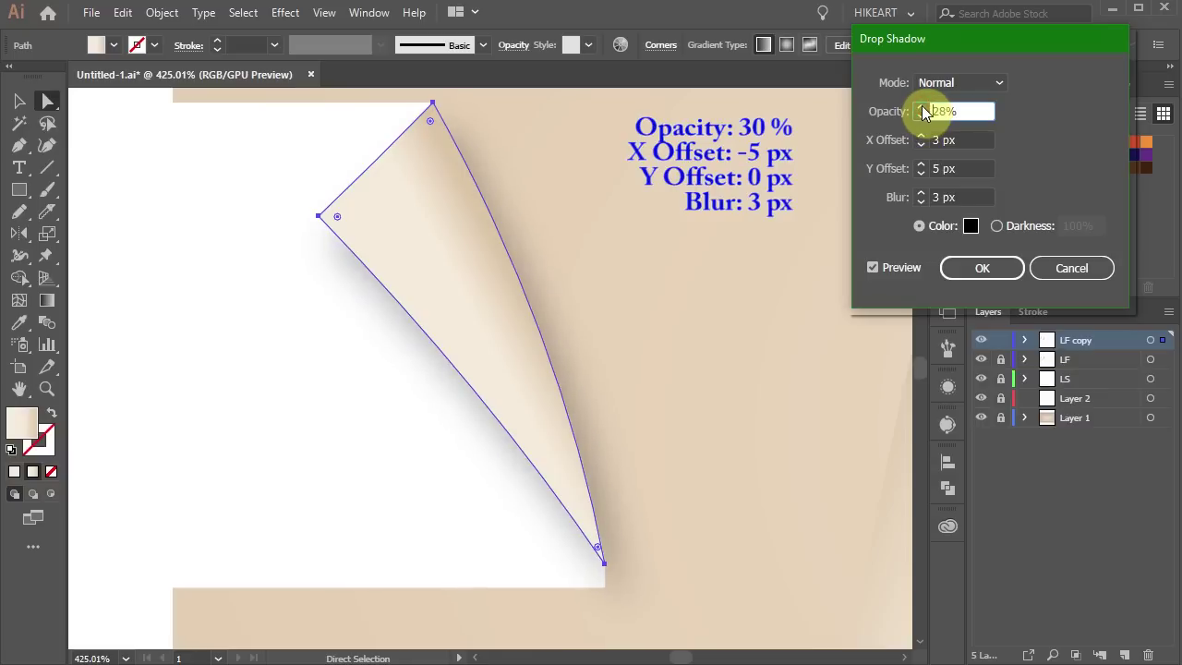
pyautogui.click(921, 145)
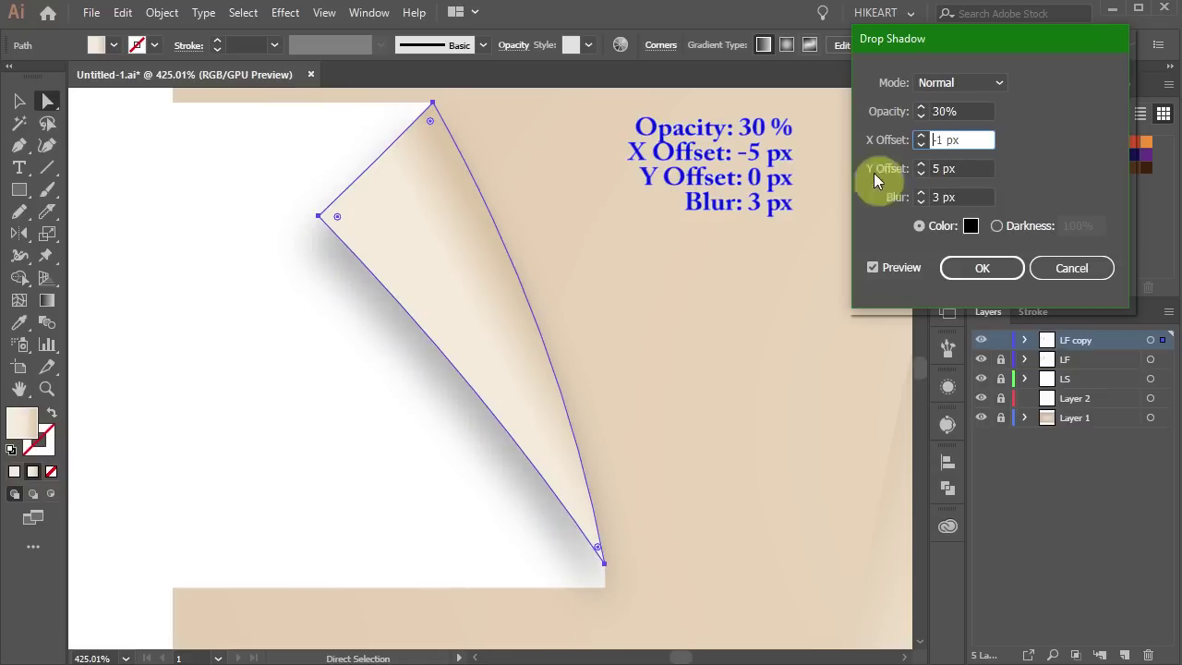
pyautogui.click(921, 173)
pyautogui.click(921, 173)
pyautogui.click(921, 173)
pyautogui.click(921, 145)
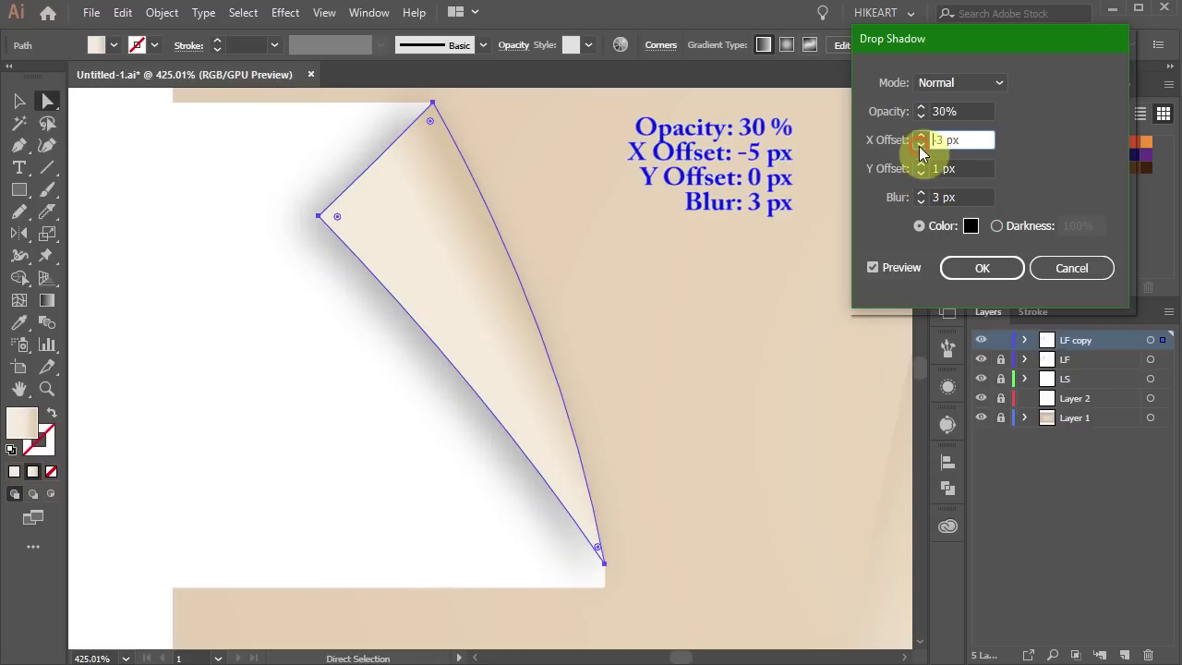
pyautogui.click(921, 145)
pyautogui.click(920, 145)
pyautogui.click(920, 173)
pyautogui.click(920, 173)
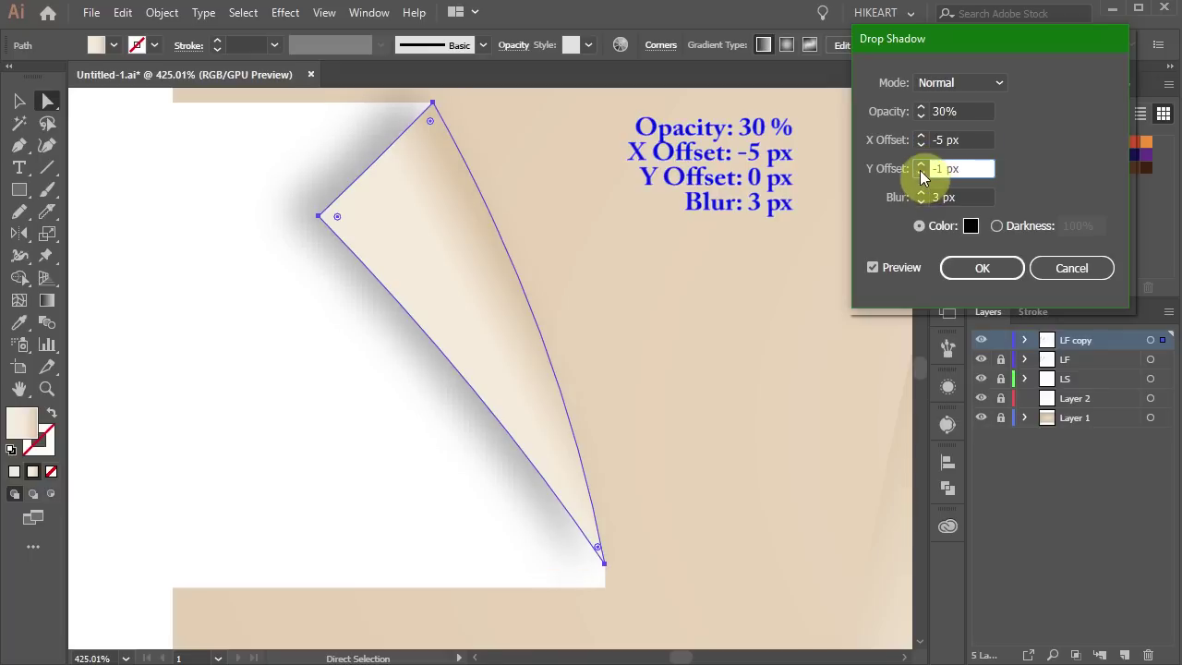
pyautogui.click(920, 165)
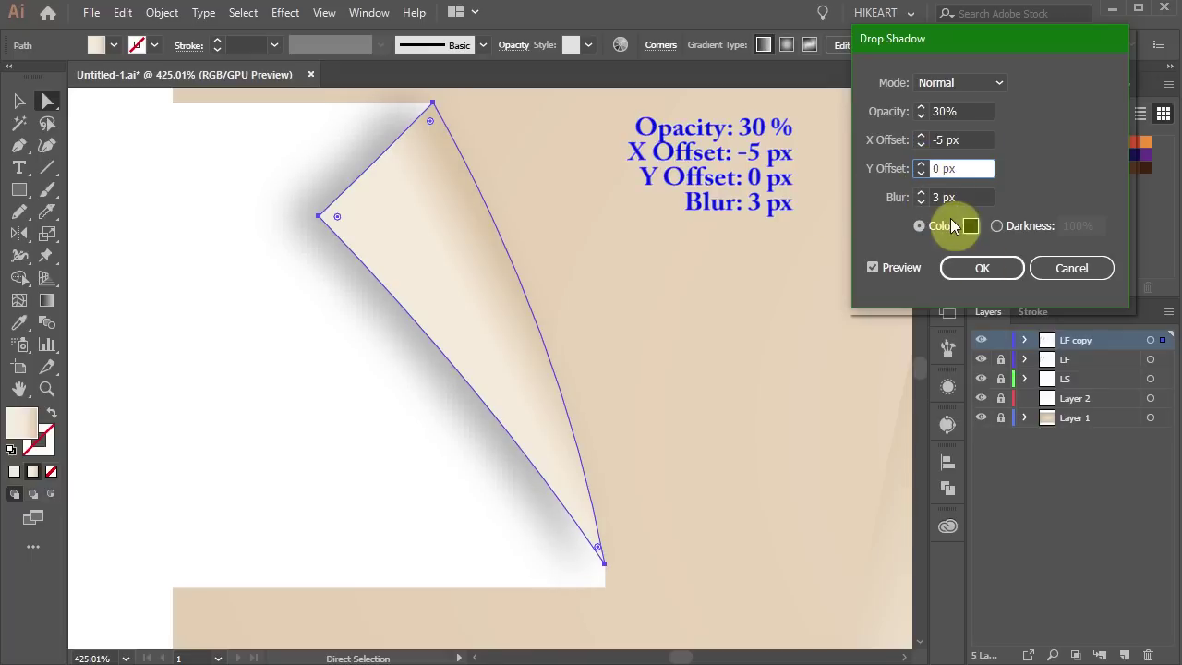
pyautogui.click(979, 266)
# - Add a soft 30% drop shadow to the large left fold flap
pyautogui.hotkey('ctrl', '1')
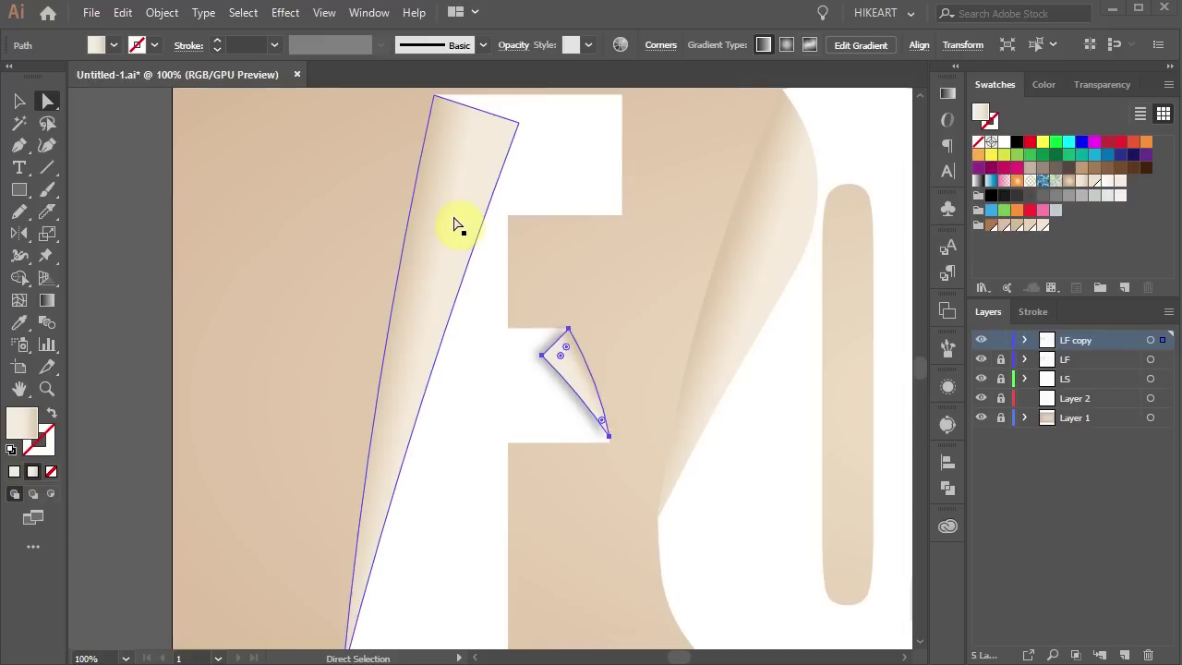
pyautogui.click(459, 223)
pyautogui.click(285, 12)
pyautogui.moveTo(469, 232)
pyautogui.click(554, 227)
pyautogui.doubleClick(915, 161)
pyautogui.write('0')
pyautogui.click(976, 267)
pyautogui.moveTo(749, 400); pyautogui.dragTo(563, 446)
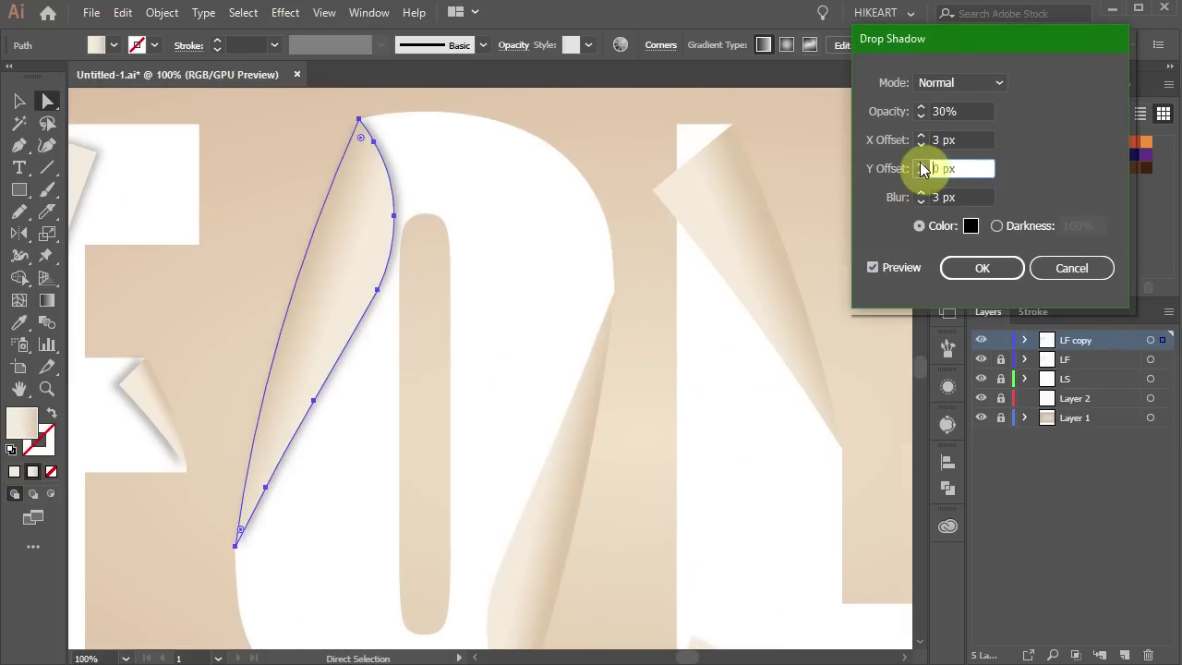
pyautogui.press('Return')
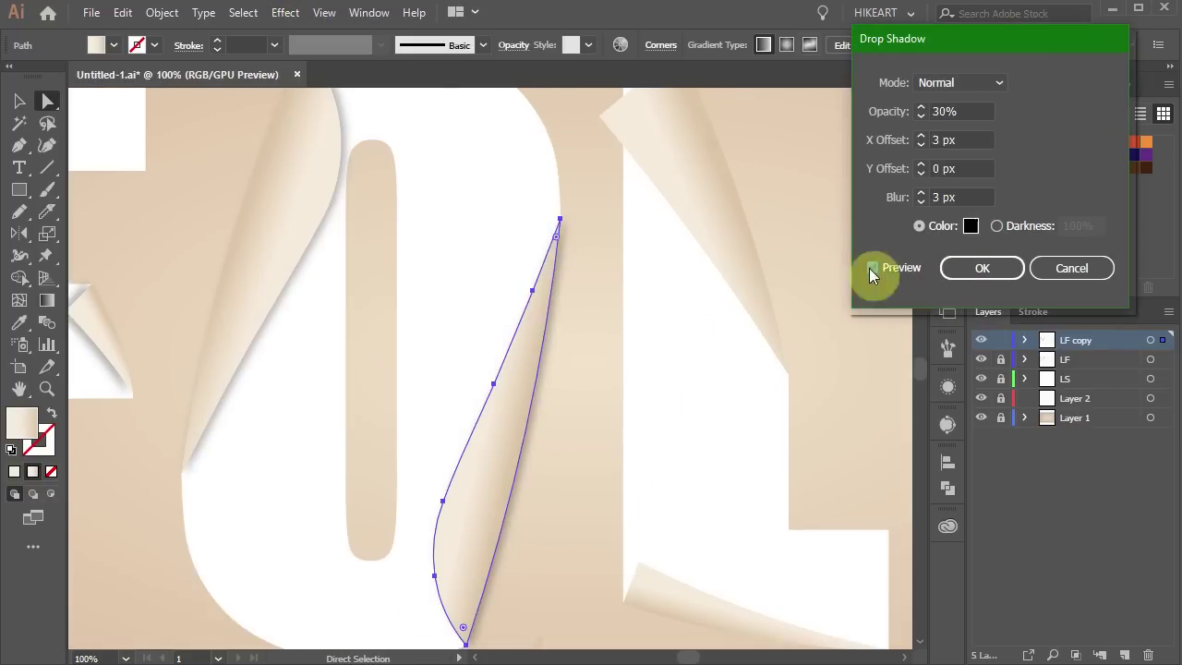
# - Give the remaining flaps 30% drop shadows with X offset −3 px, then fit the artboard
pyautogui.click(872, 268)
pyautogui.doubleClick(956, 140)
pyautogui.write('-3')
pyautogui.click(921, 174)
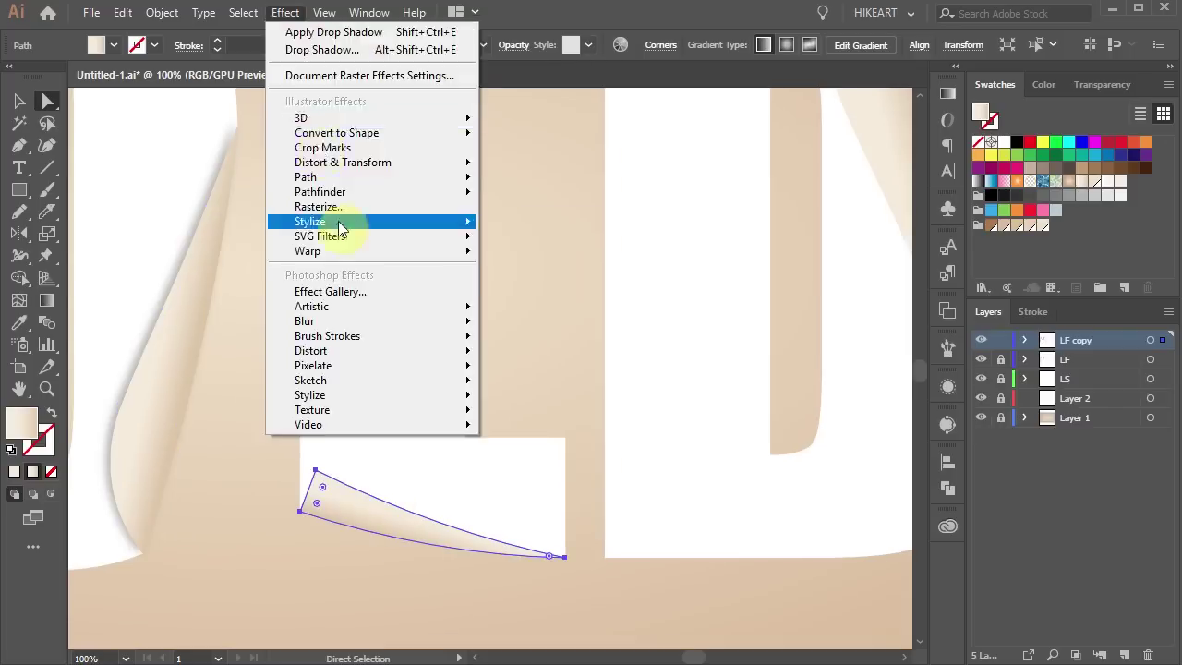
pyautogui.click(554, 226)
pyautogui.click(921, 136)
pyautogui.click(921, 136)
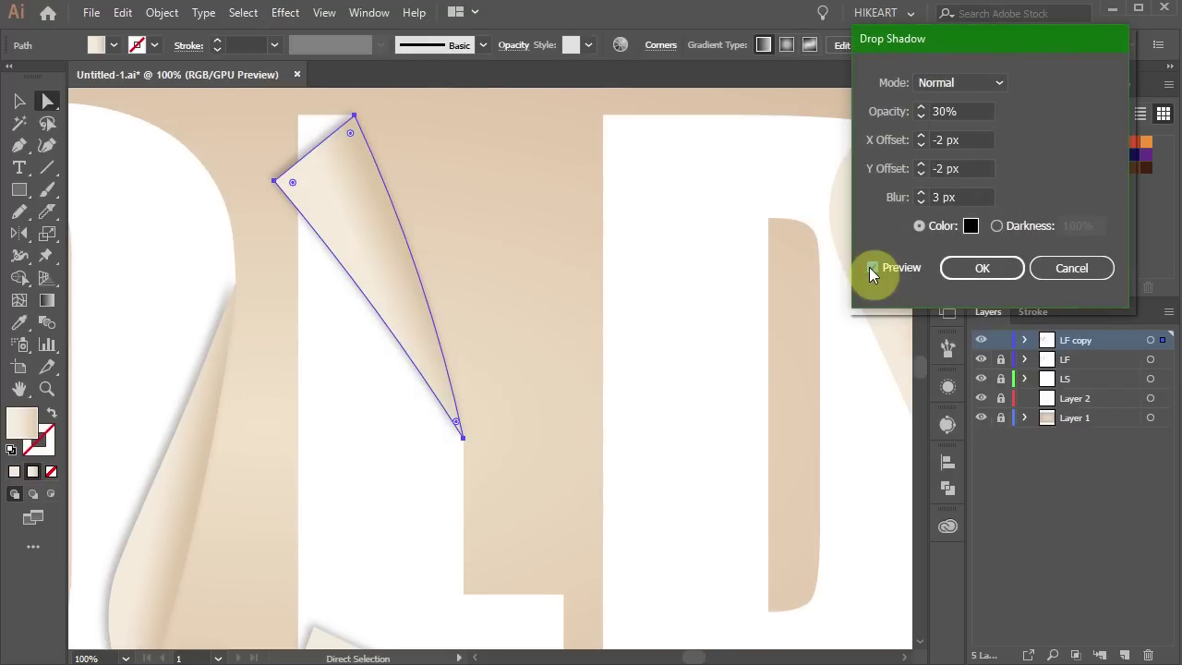
pyautogui.click(870, 268)
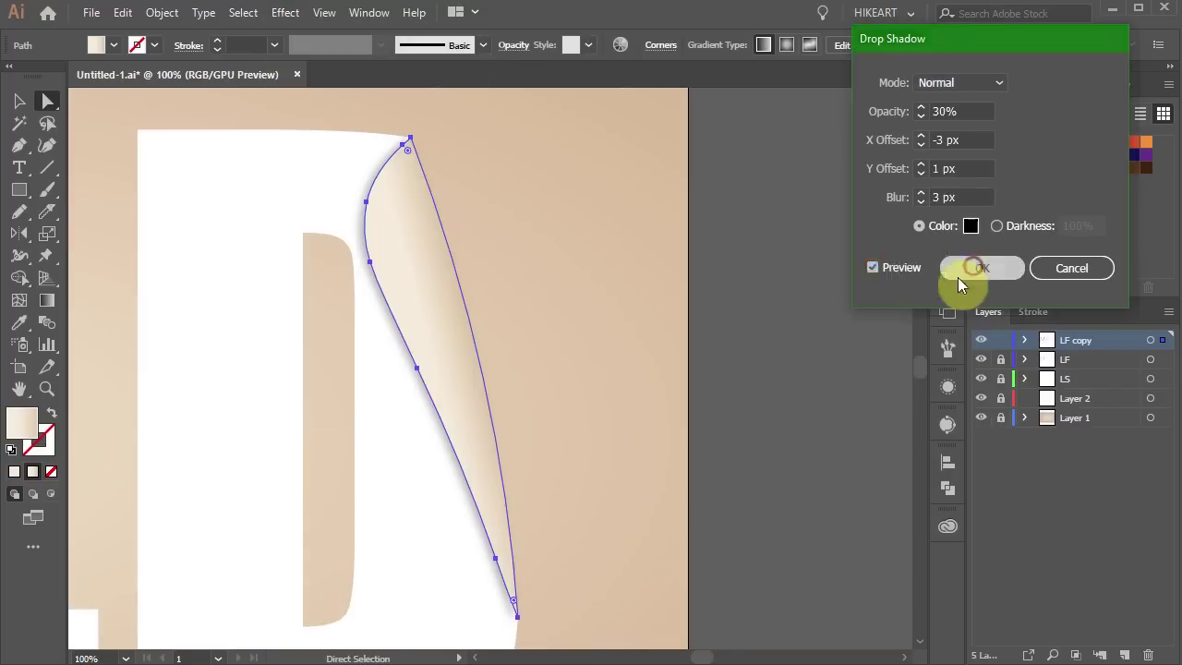
pyautogui.hotkey('ctrl', '0')
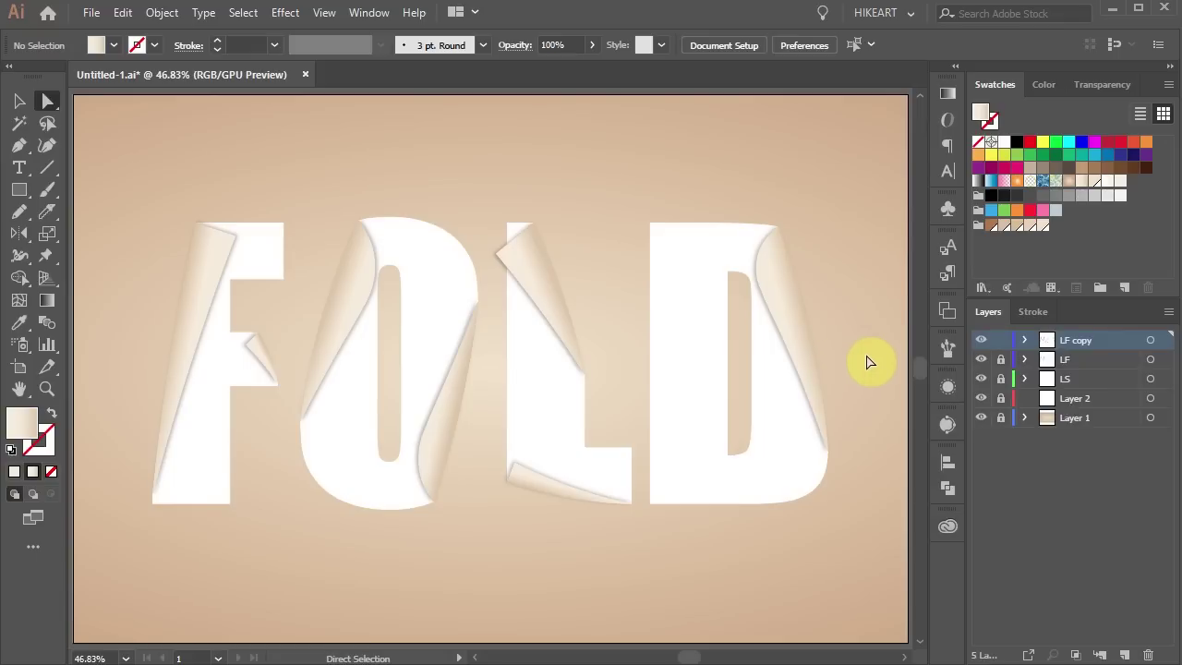
# - Expand the appearance of all flaps on LF copy and show its groups in a wider Layers panel
pyautogui.click(1151, 340)
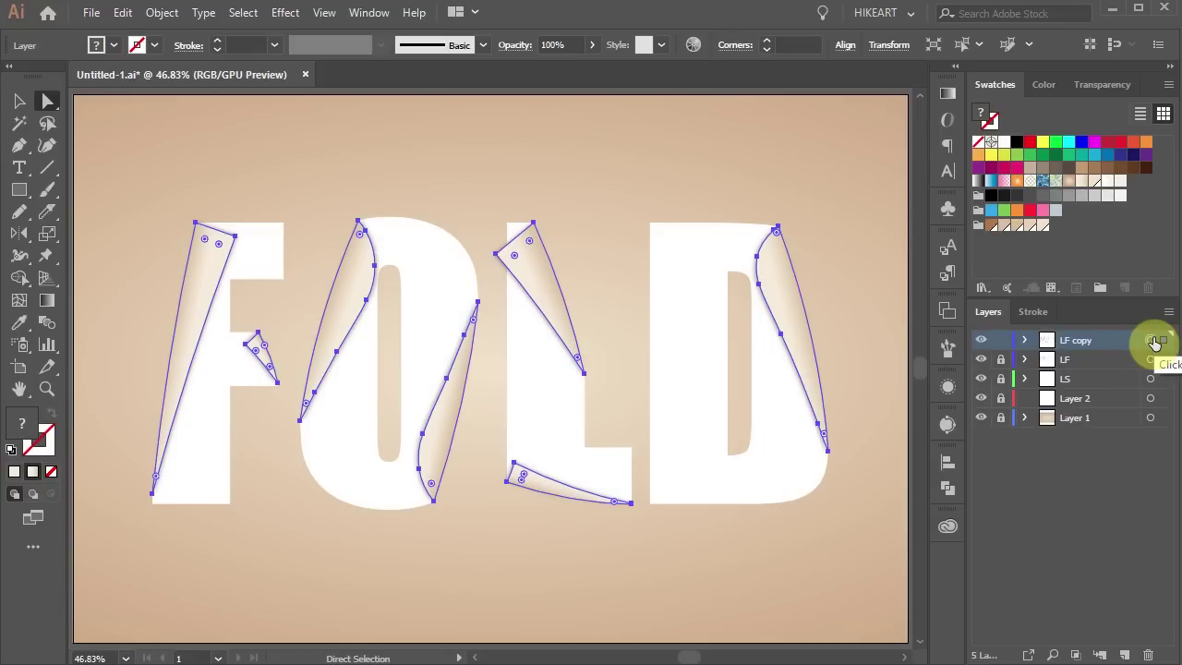
pyautogui.click(162, 12)
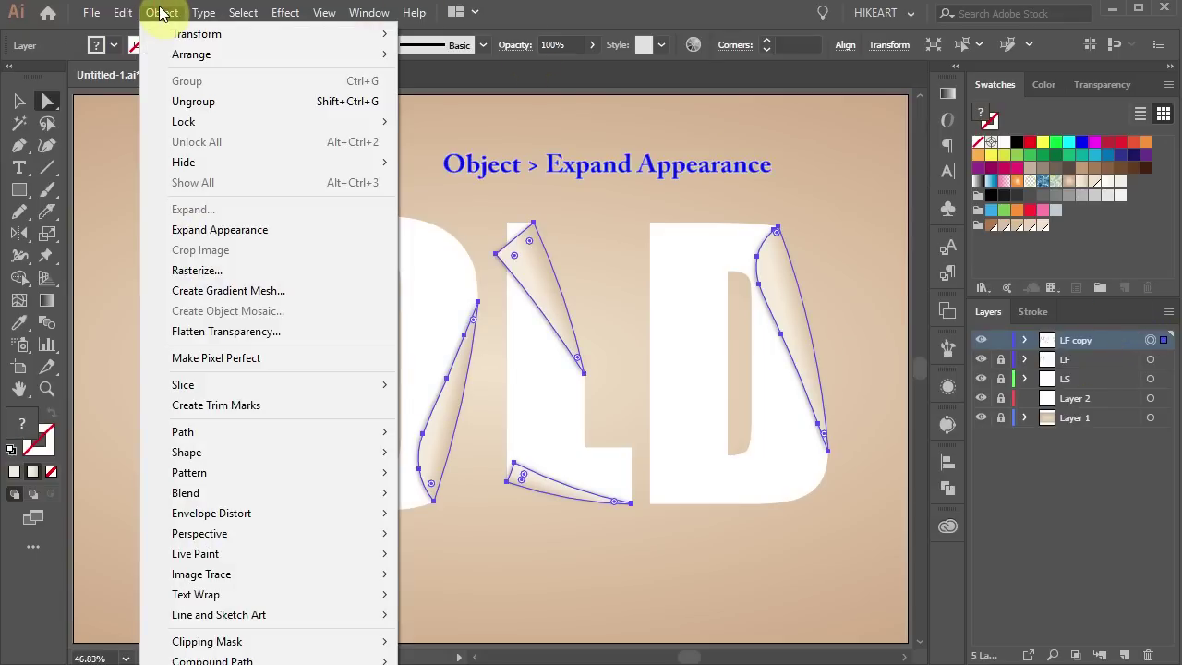
pyautogui.click(307, 237)
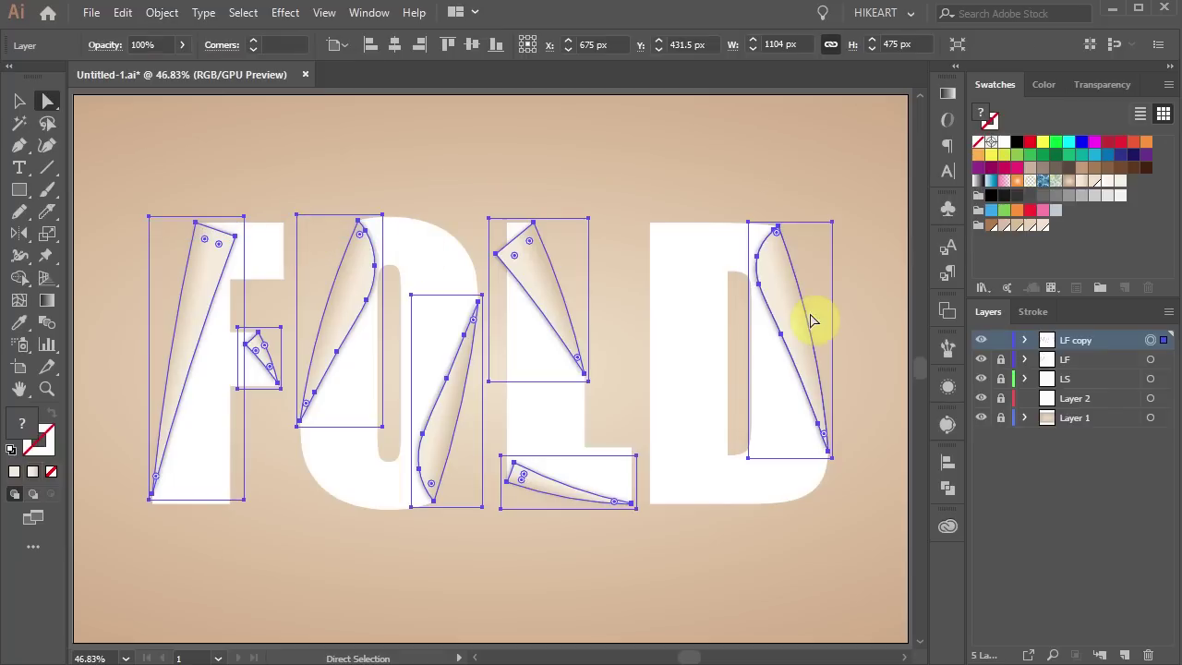
pyautogui.click(1025, 341)
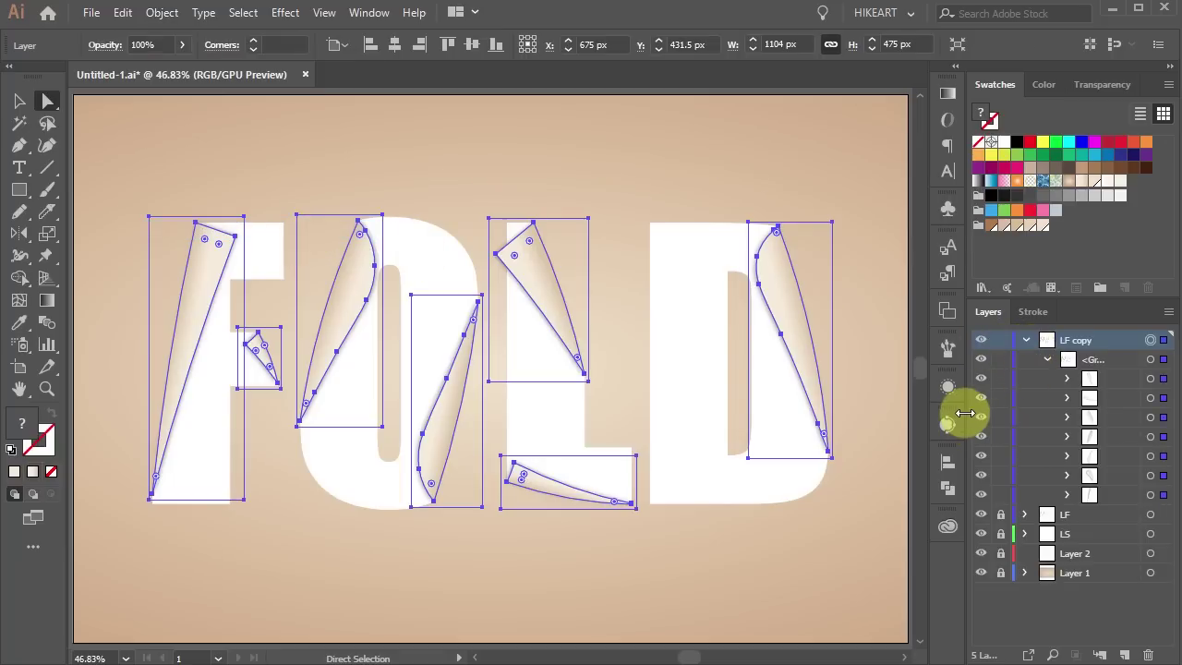
pyautogui.moveTo(966, 415); pyautogui.dragTo(884, 421)
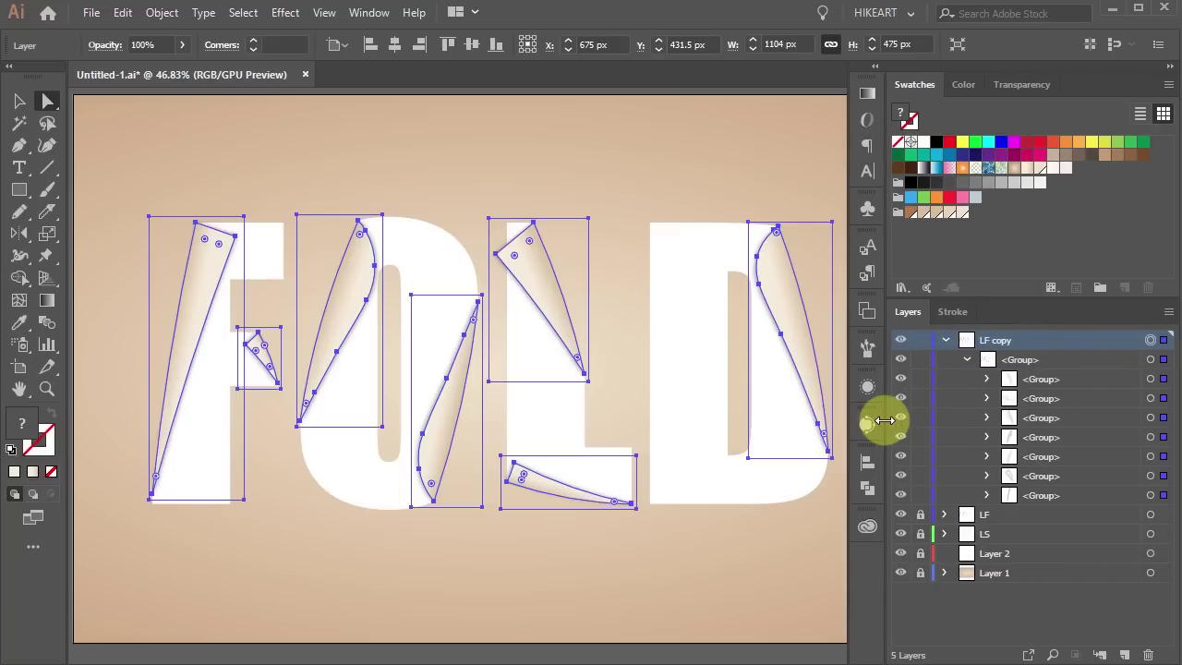
# - Delete the F flap's shaded vector shape, keeping only its shadow image
pyautogui.click(987, 496)
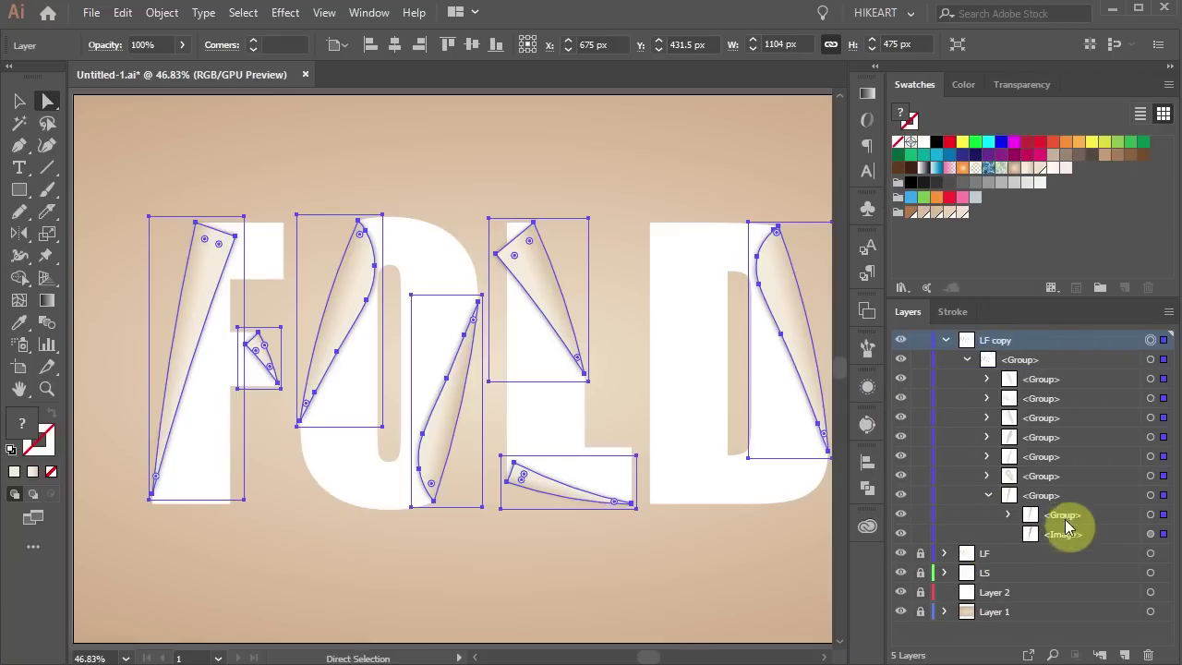
pyautogui.click(1032, 516)
pyautogui.click(900, 514)
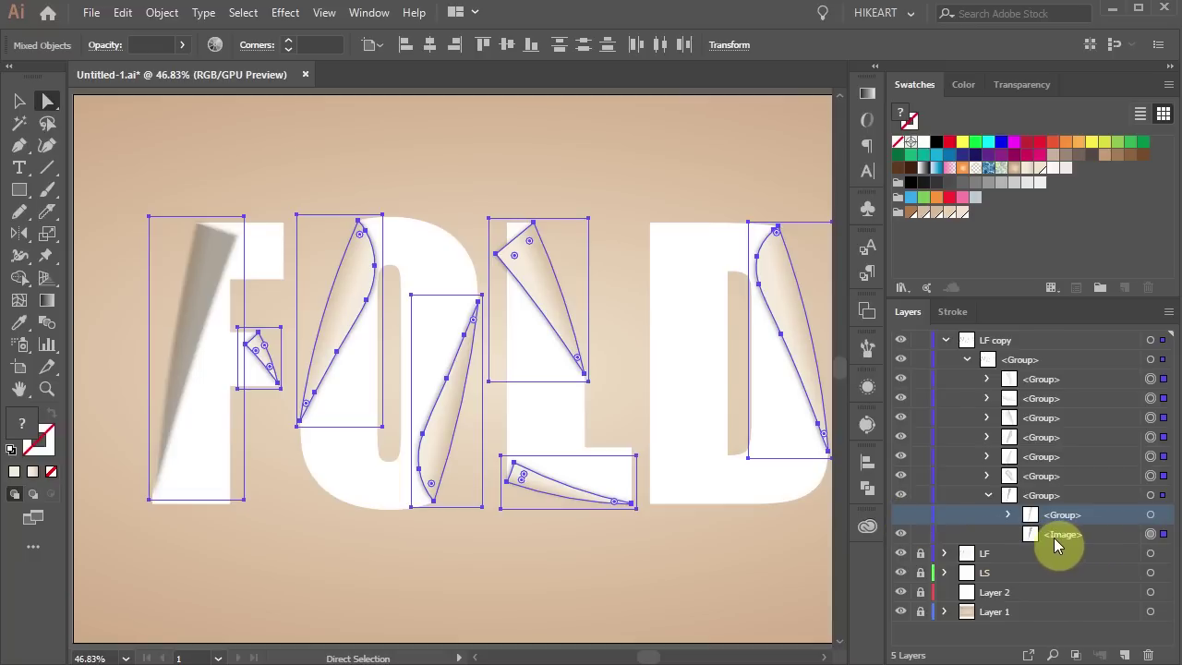
pyautogui.click(900, 515)
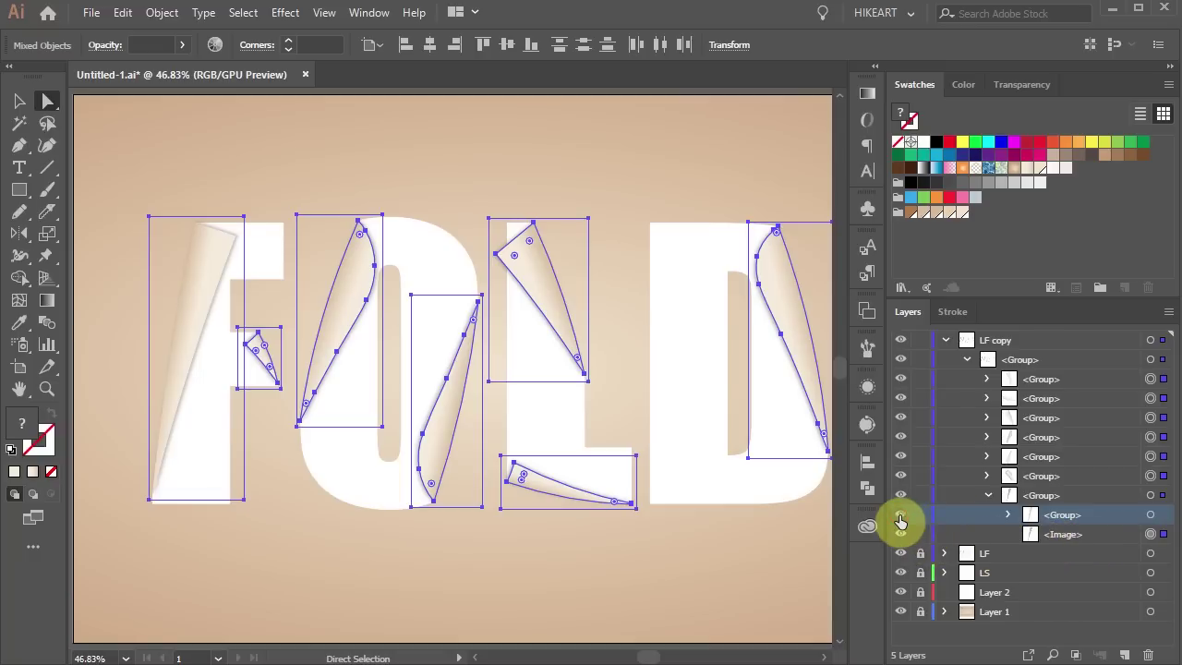
pyautogui.click(1149, 514)
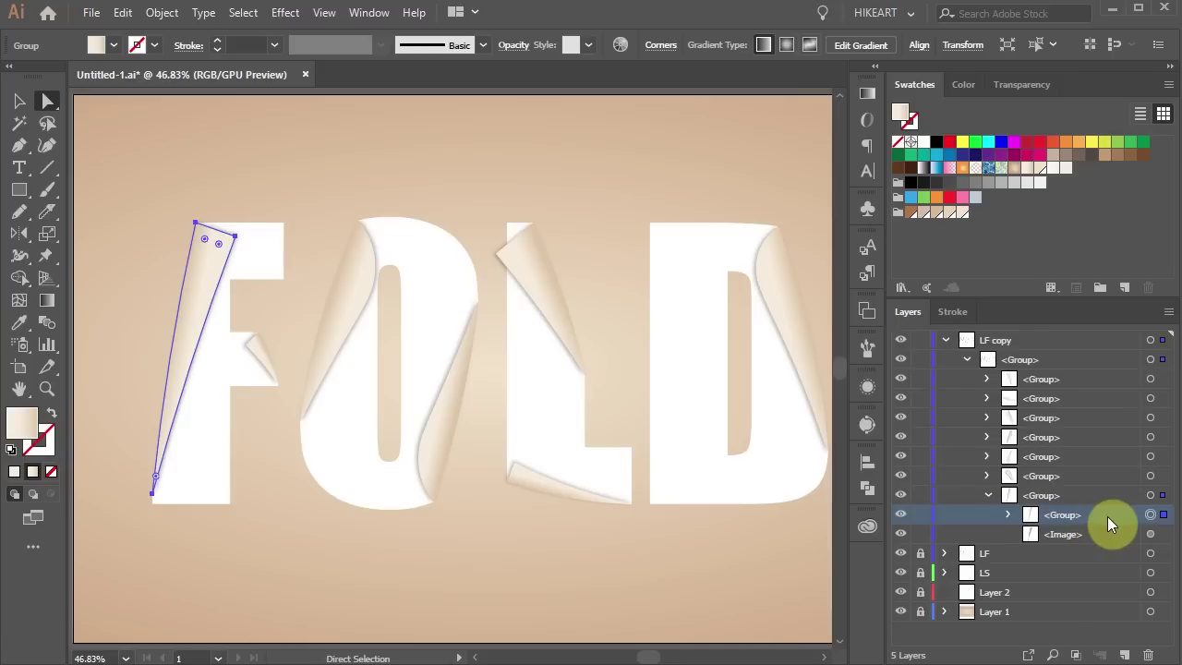
pyautogui.press('Delete')
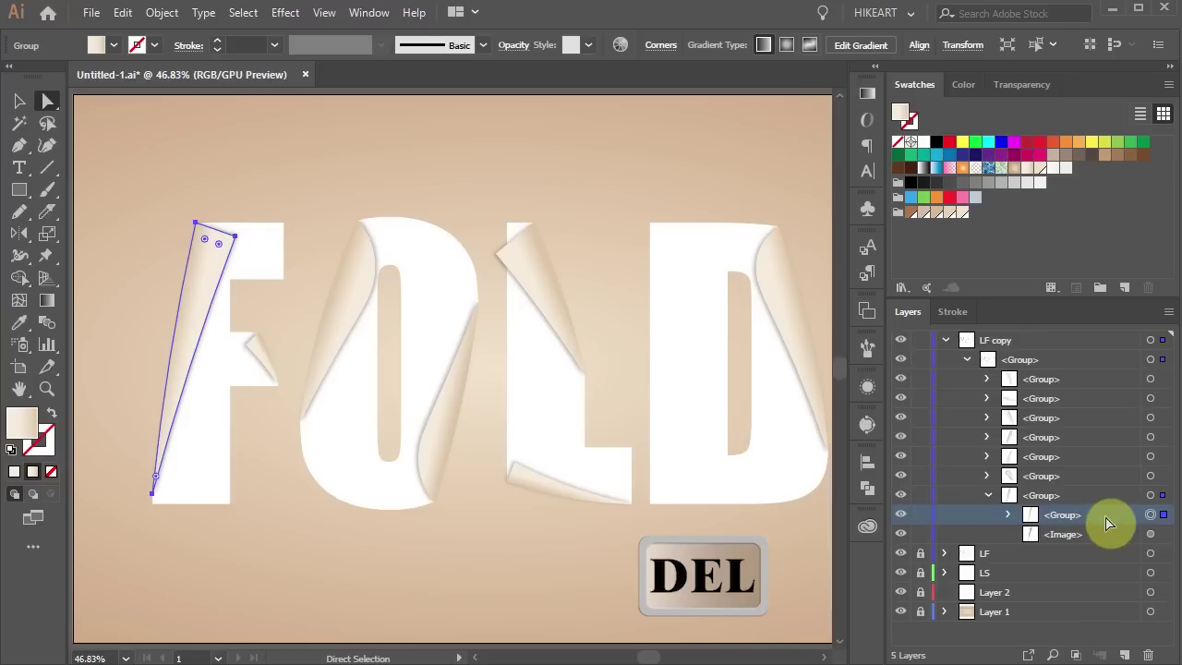
pyautogui.press('Delete')
pyautogui.click(987, 494)
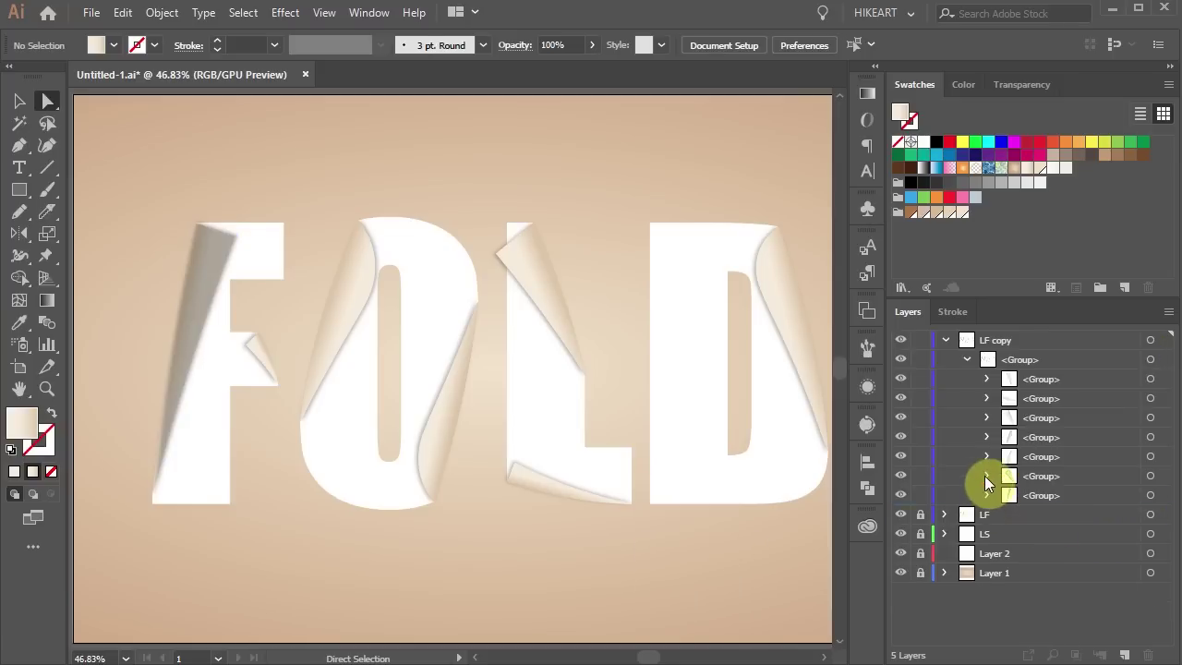
# - Delete the shaded shapes from the next flap group and the O flap group
pyautogui.click(986, 477)
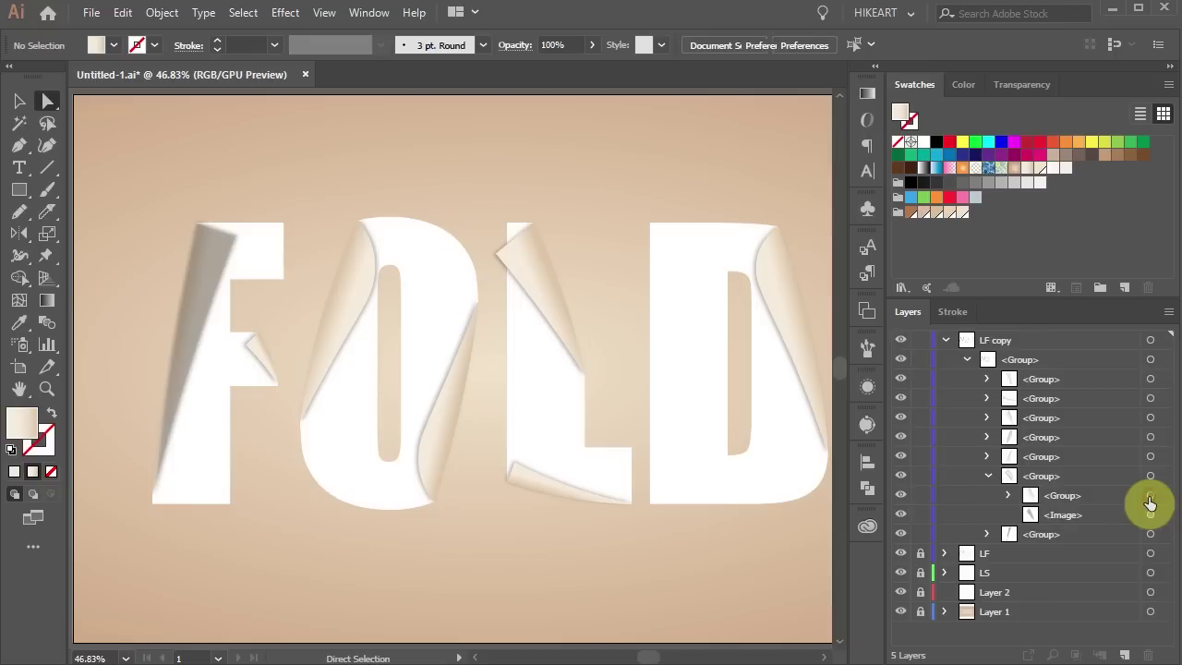
pyautogui.click(1149, 504)
pyautogui.press('Delete')
pyautogui.click(988, 477)
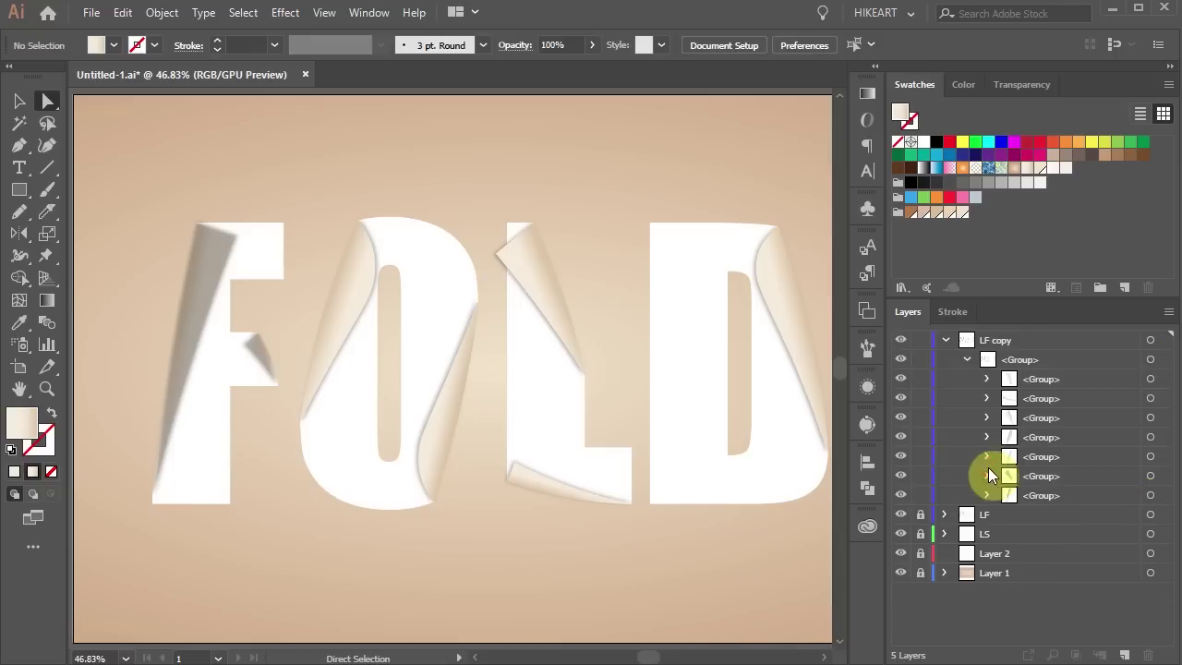
pyautogui.click(987, 456)
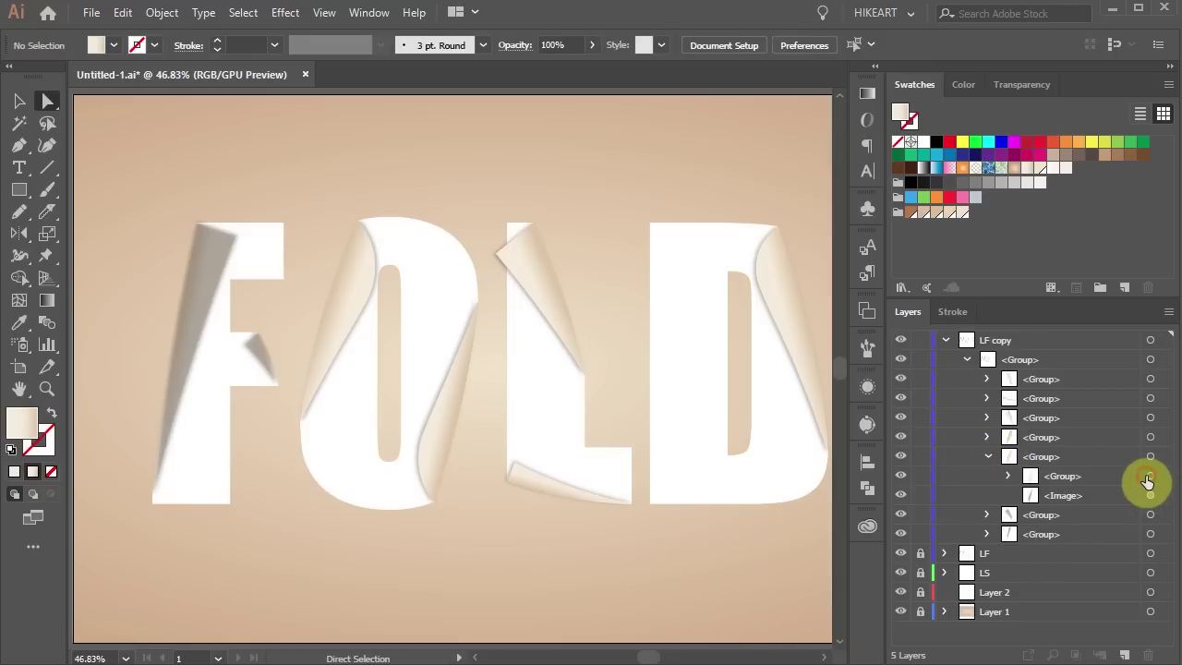
pyautogui.click(1150, 475)
pyautogui.press('Delete')
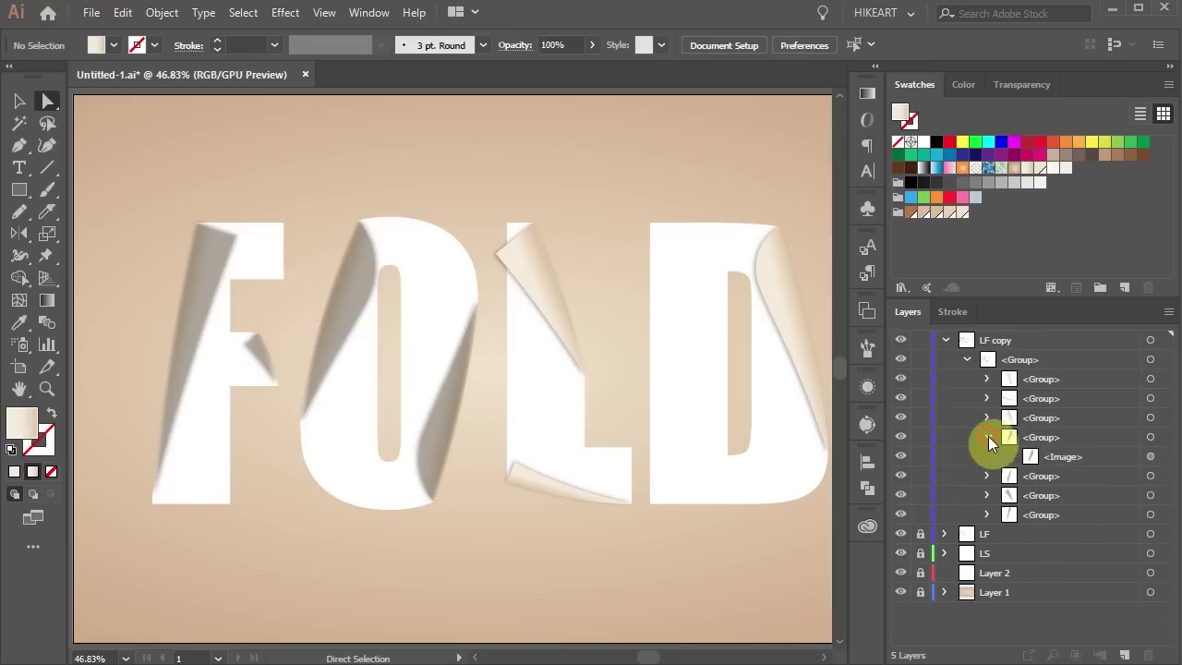
pyautogui.click(987, 437)
# - Remove the remaining flaps' shaded shapes and collapse the LF copy layer
pyautogui.click(1150, 417)
pyautogui.press('Delete')
pyautogui.click(987, 378)
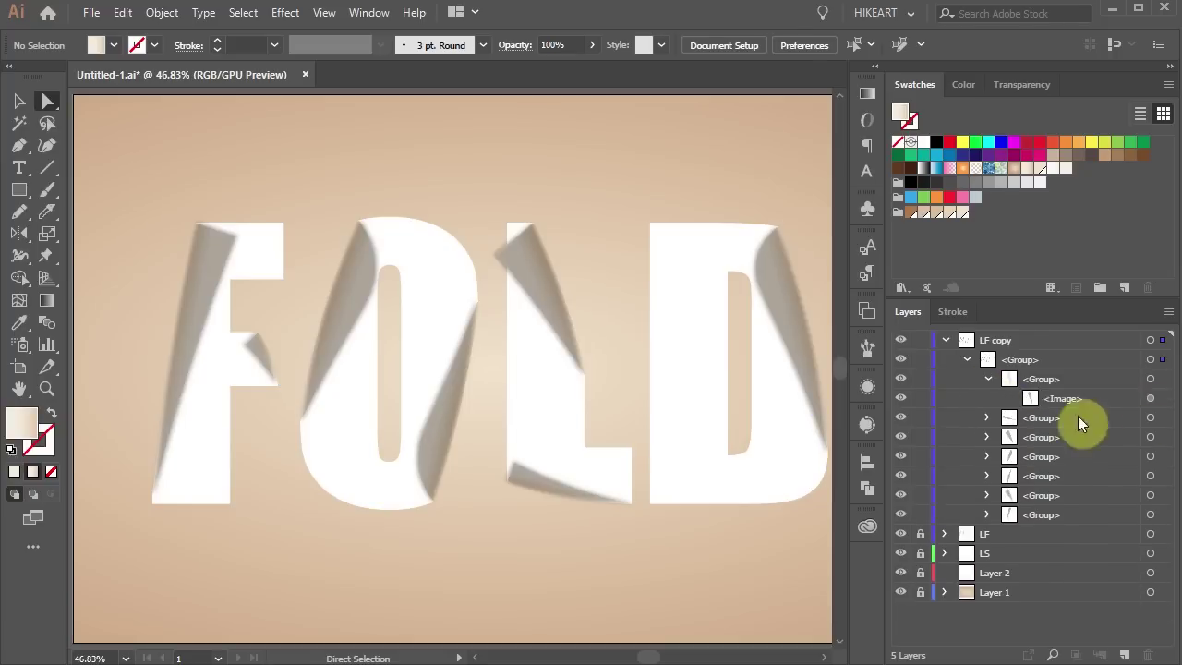
pyautogui.click(988, 379)
pyautogui.click(965, 360)
pyautogui.click(946, 340)
# - Unlock the LF and LS layers and duplicate the LS layer with its letters
pyautogui.click(963, 378)
pyautogui.moveTo(908, 383); pyautogui.dragTo(922, 363)
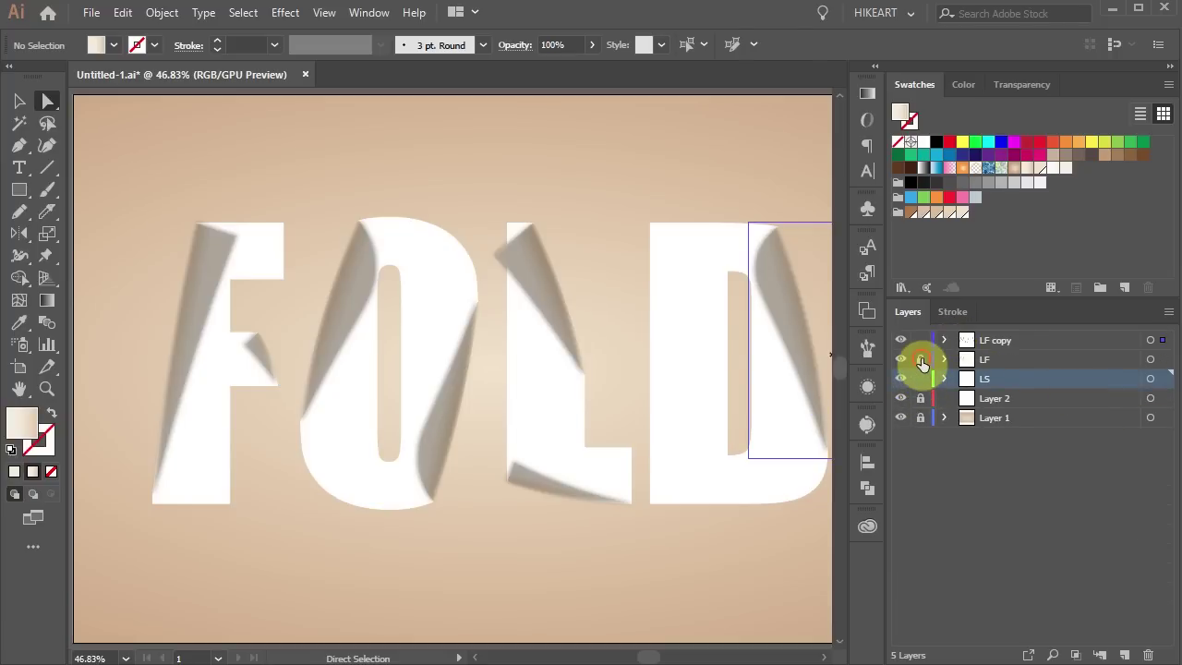
pyautogui.click(1150, 379)
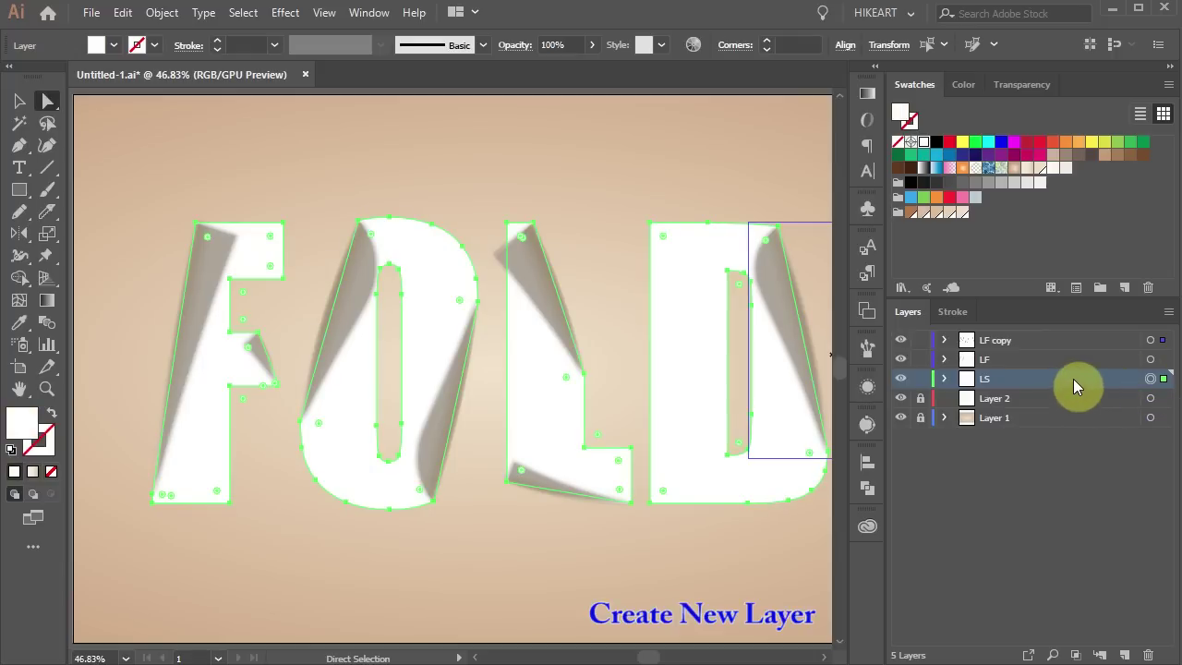
pyautogui.moveTo(1073, 379); pyautogui.dragTo(1125, 654)
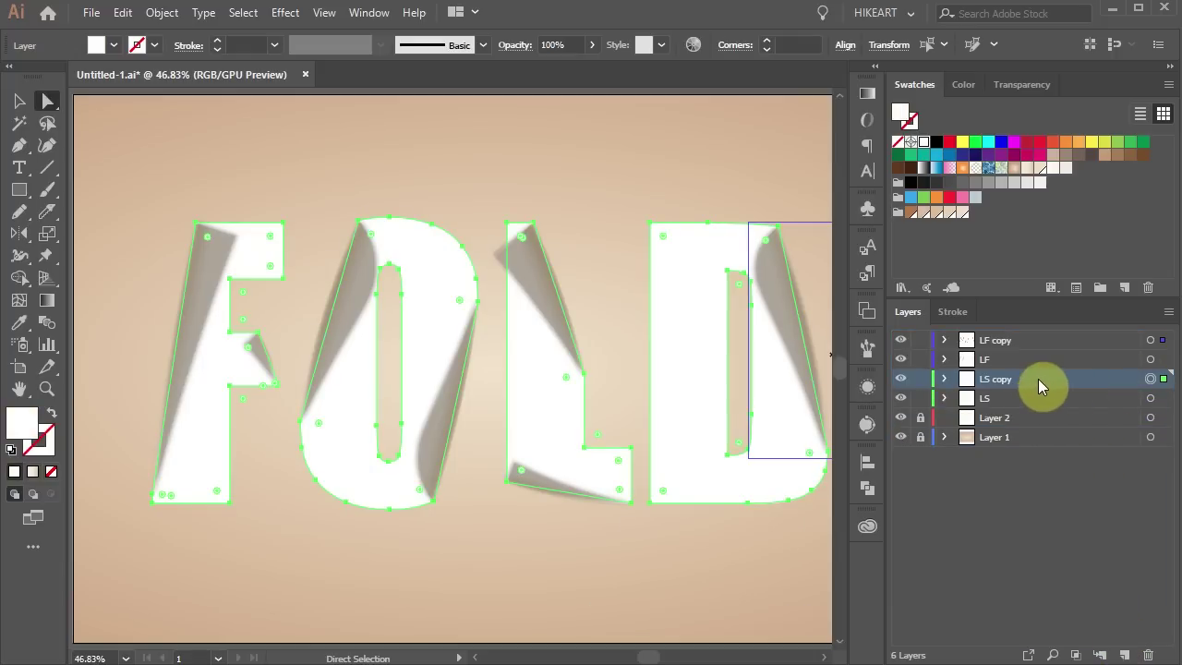
# - Make the copied letters a compound path, move LS copy to the top, and add LF copy's flap shadows to the selection
pyautogui.click(162, 12)
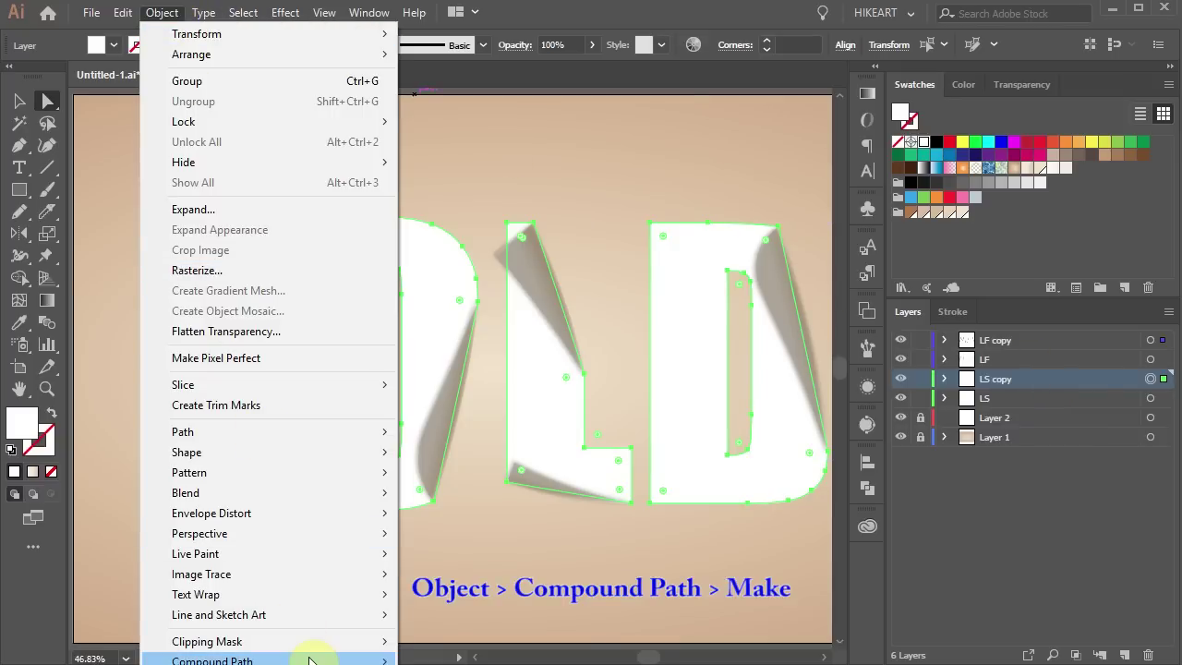
pyautogui.moveTo(305, 661)
pyautogui.click(470, 660)
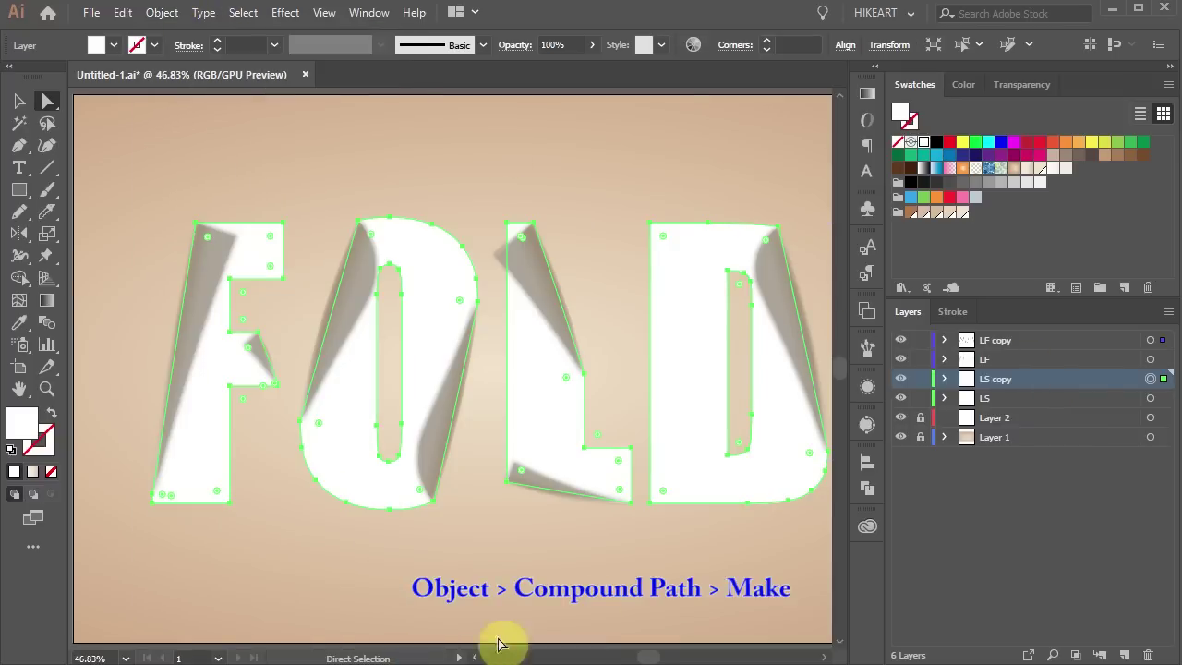
pyautogui.moveTo(1030, 374)
pyautogui.mouseDown()
pyautogui.moveTo(1038, 328)
pyautogui.moveTo(1041, 337)
pyautogui.mouseUp()
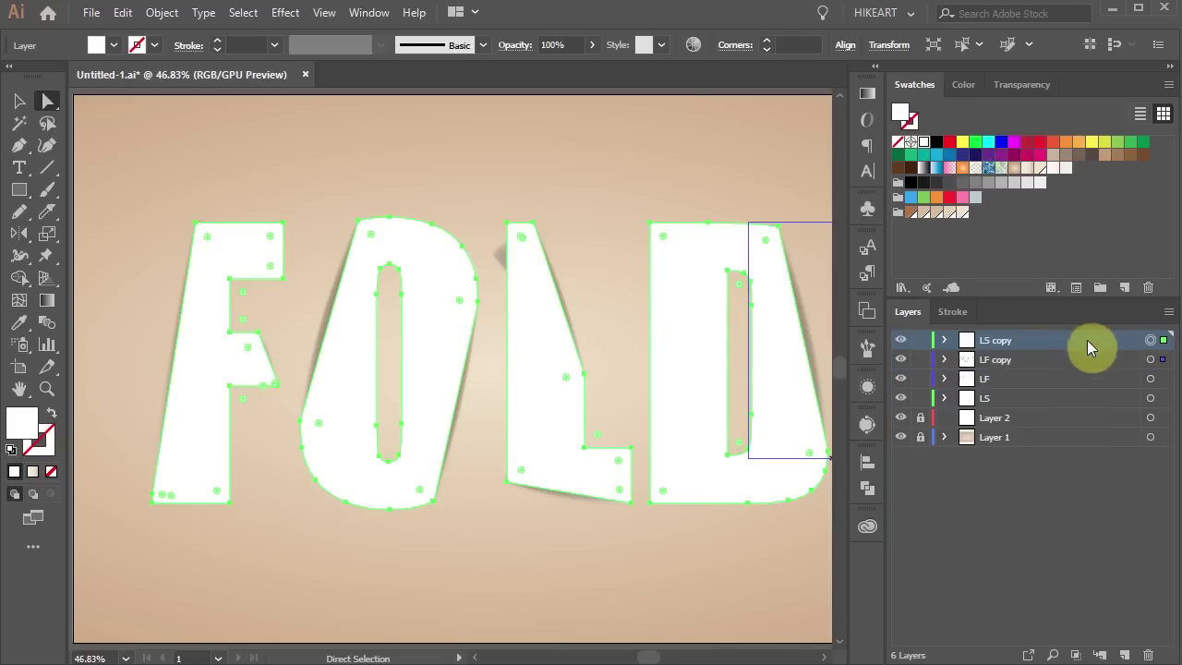
pyautogui.click(1166, 360)
# - Clip the flap shadows inside the LS copy letters with Make Clipping Mask
pyautogui.keyDown('shift'); pyautogui.click(1161, 341); pyautogui.keyUp('shift')
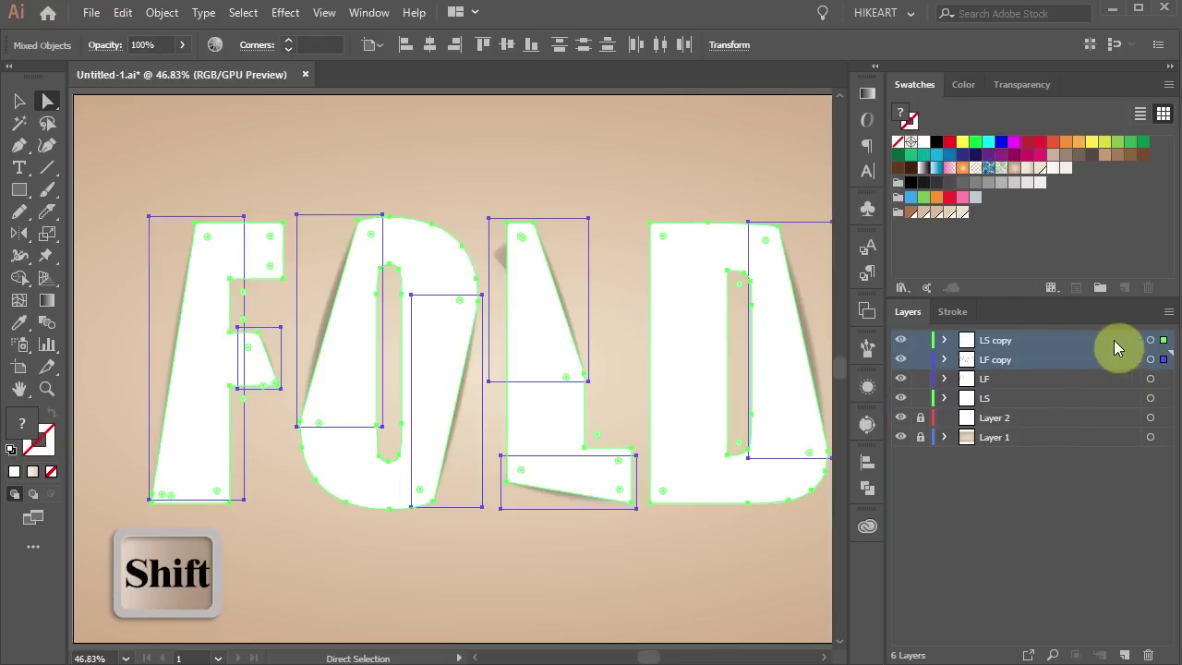
pyautogui.rightClick(679, 327)
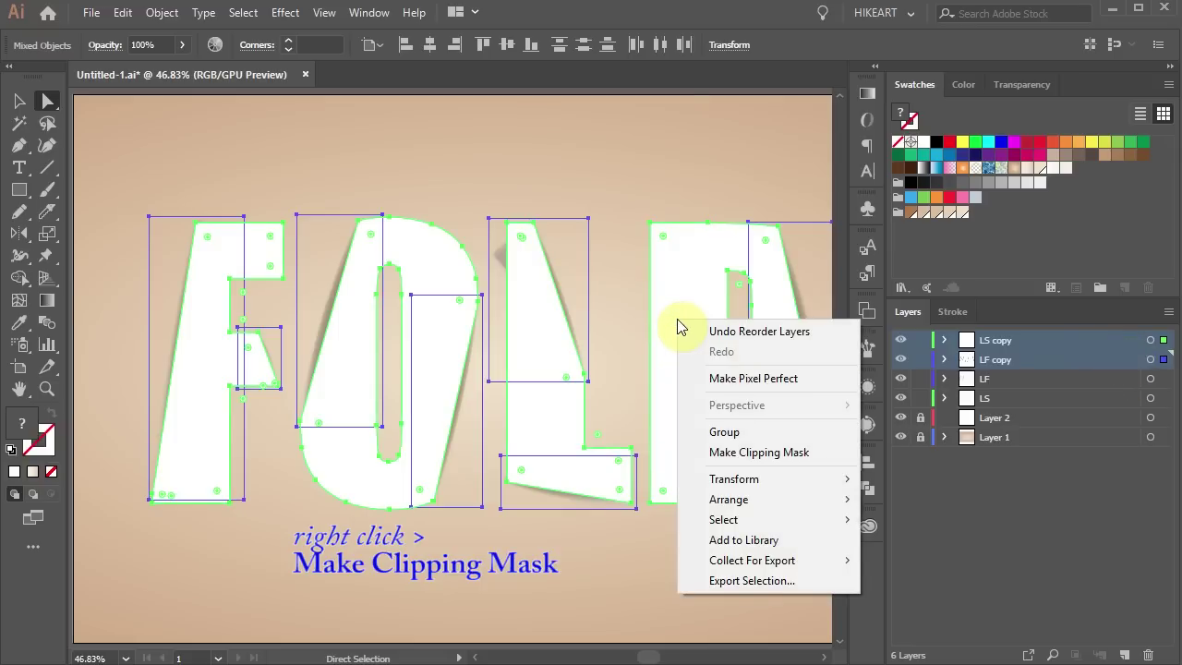
pyautogui.click(752, 452)
# - Move the clipped layer between LF and LS and rename it 'shadow'
pyautogui.moveTo(883, 285); pyautogui.dragTo(965, 286)
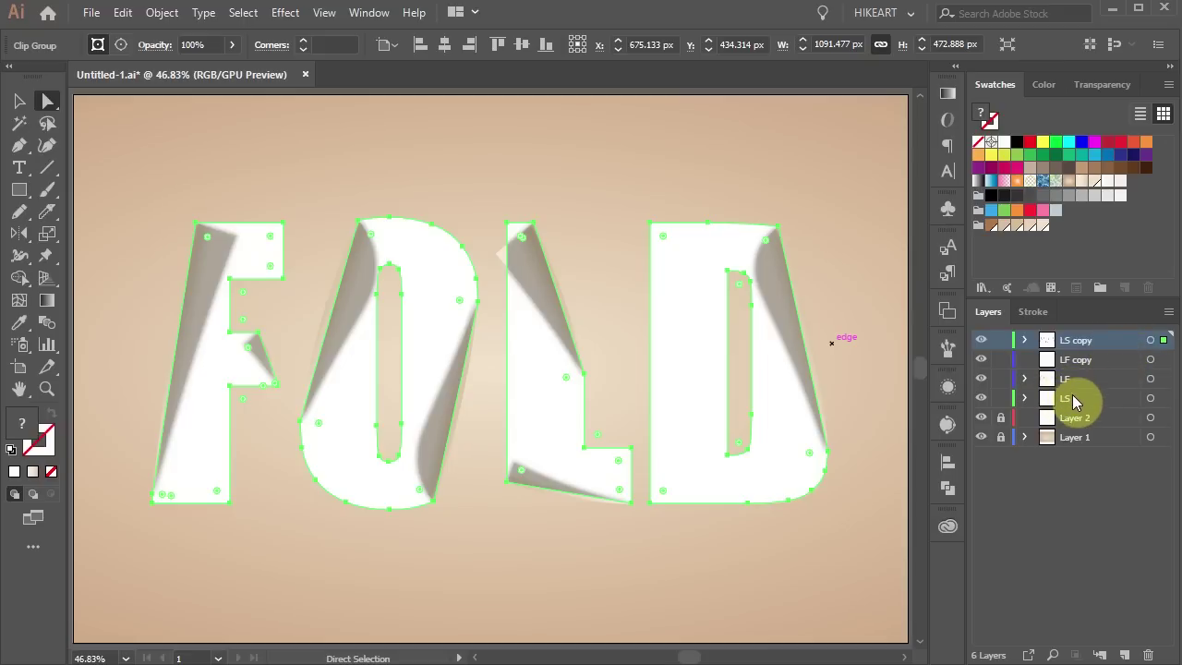
pyautogui.moveTo(1100, 339); pyautogui.dragTo(1098, 386)
pyautogui.doubleClick(1098, 386)
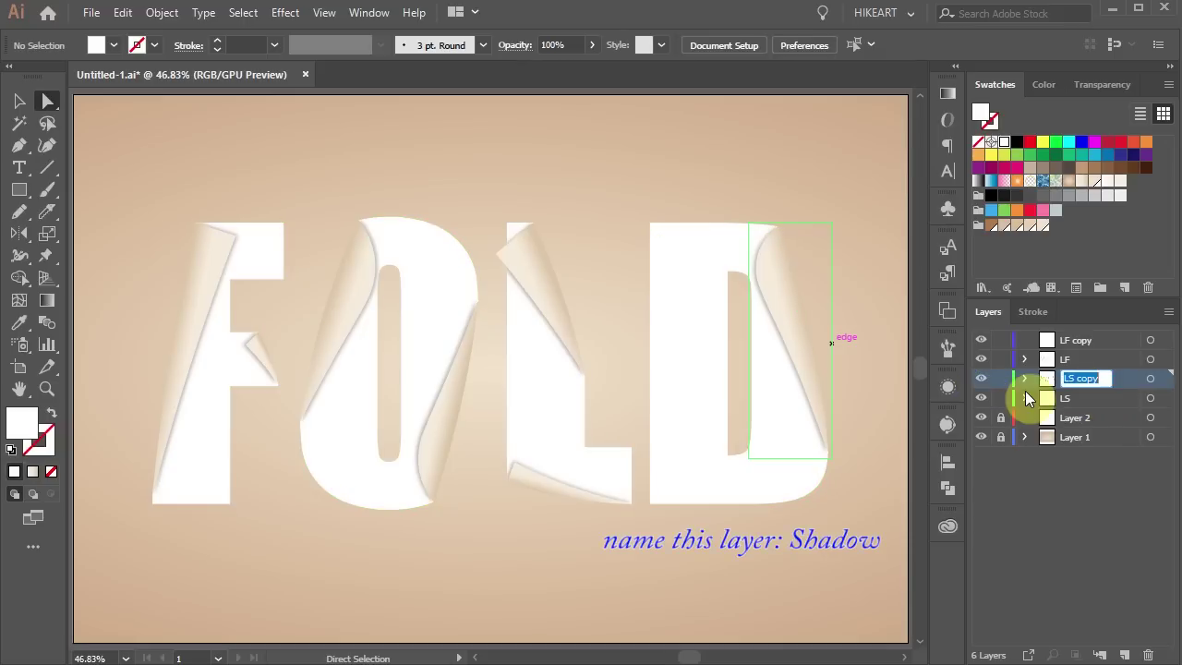
pyautogui.write('shadow')
pyautogui.press('Return')
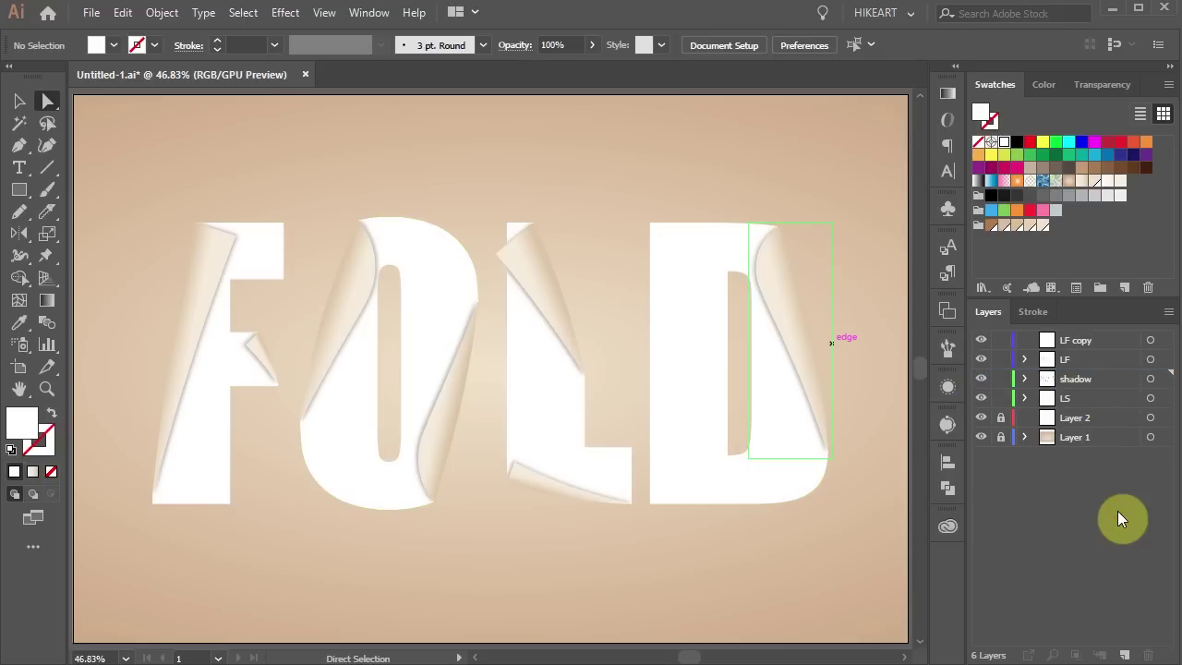
# - Give the LS letters a 1 pt #f1e3ca cream stroke, then deselect and make fill active again
pyautogui.click(1150, 398)
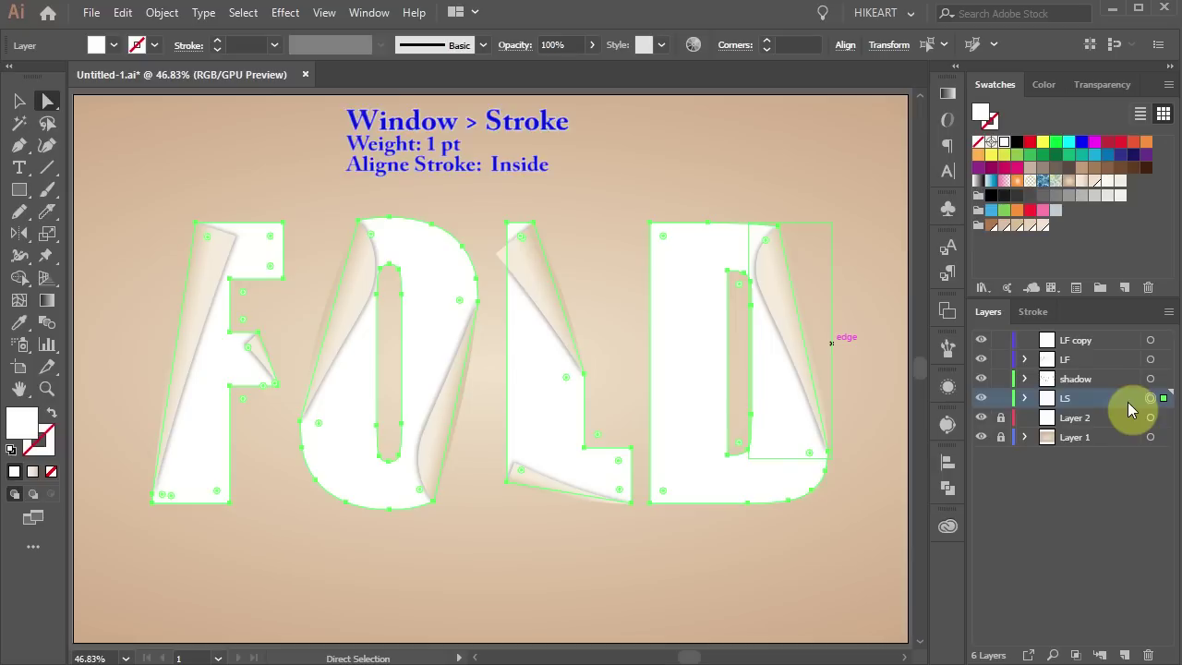
pyautogui.click(37, 440)
pyautogui.click(994, 84)
pyautogui.click(1094, 181)
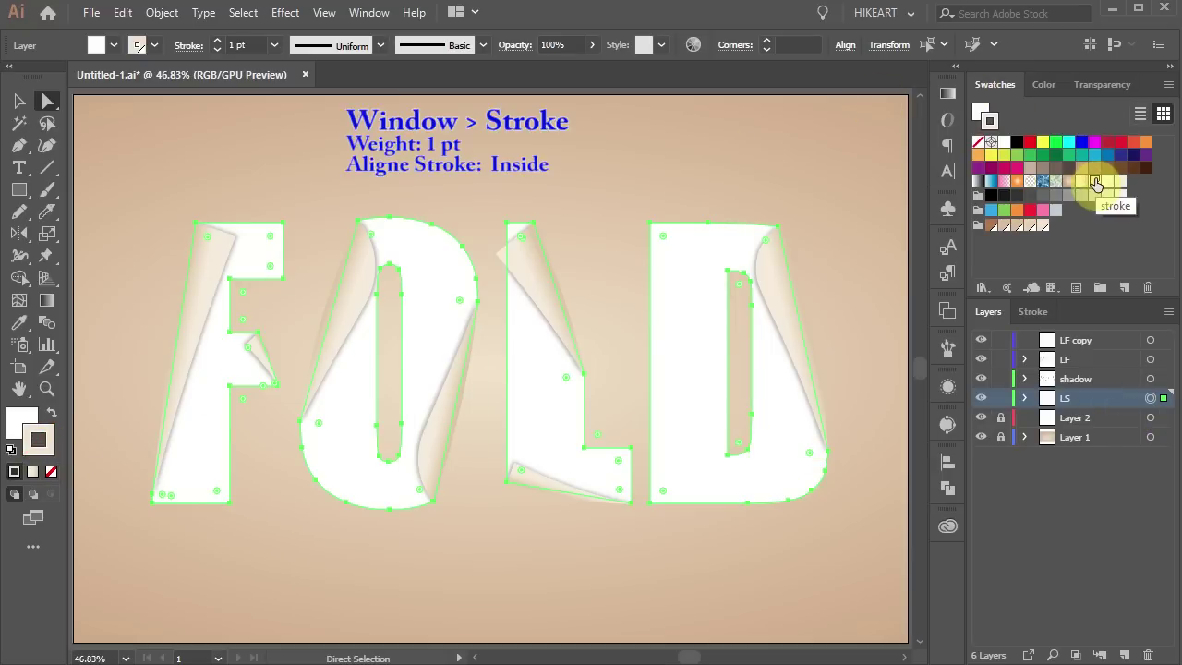
pyautogui.doubleClick(992, 124)
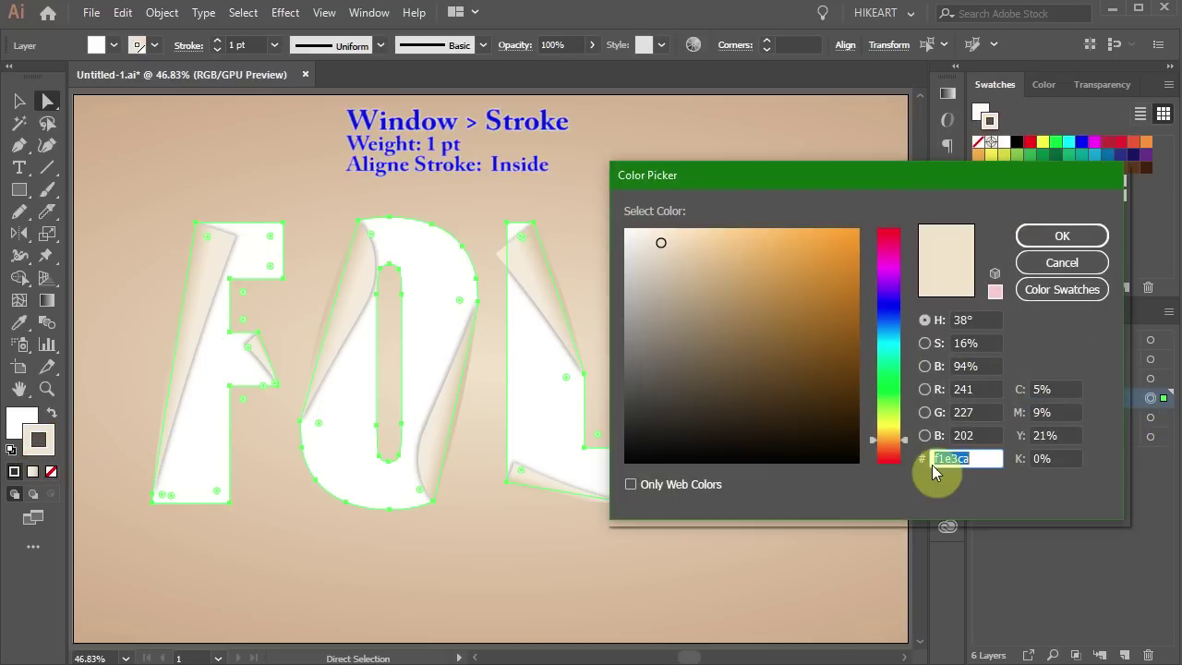
pyautogui.click(1067, 235)
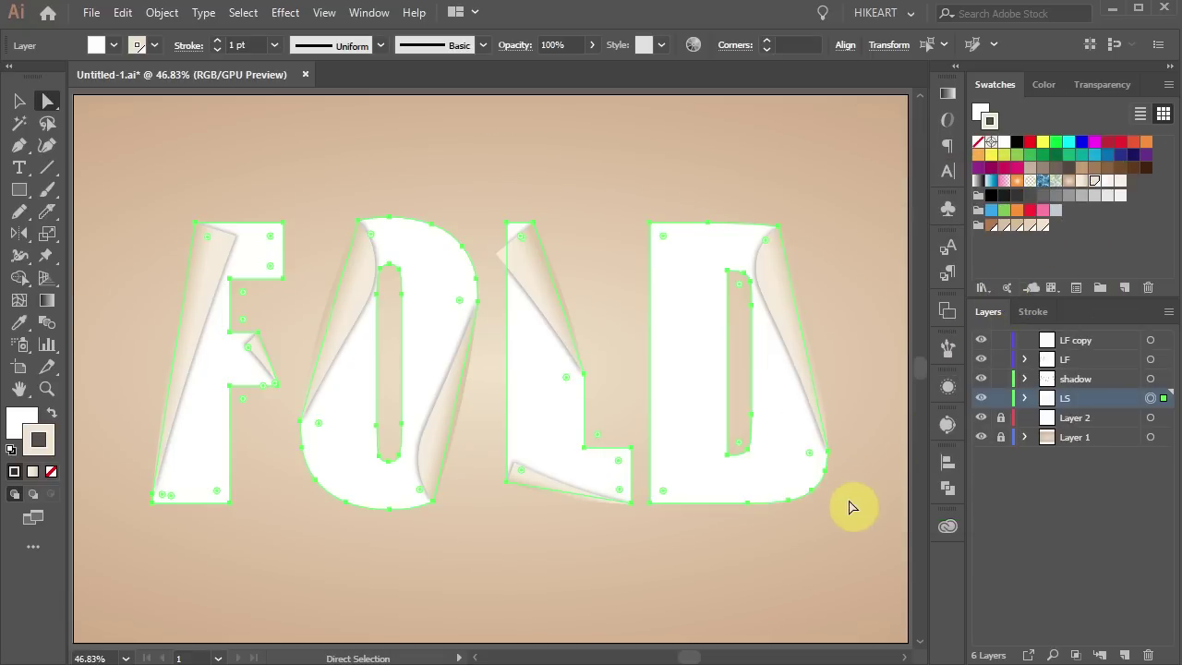
pyautogui.click(426, 545)
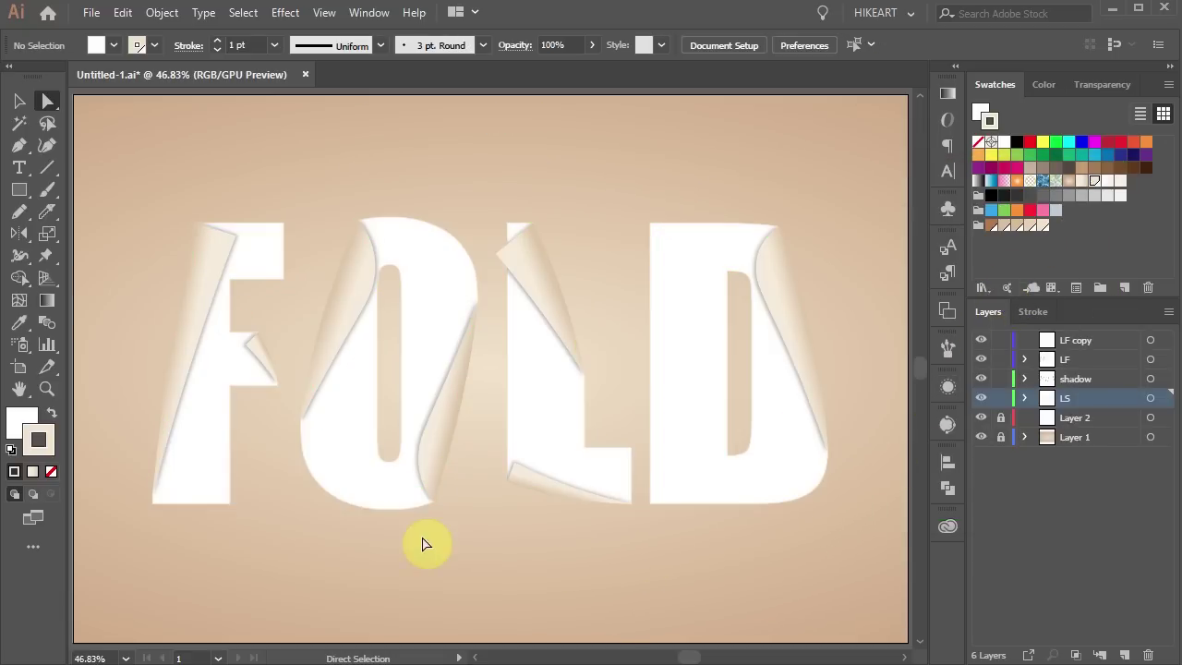
pyautogui.click(23, 418)
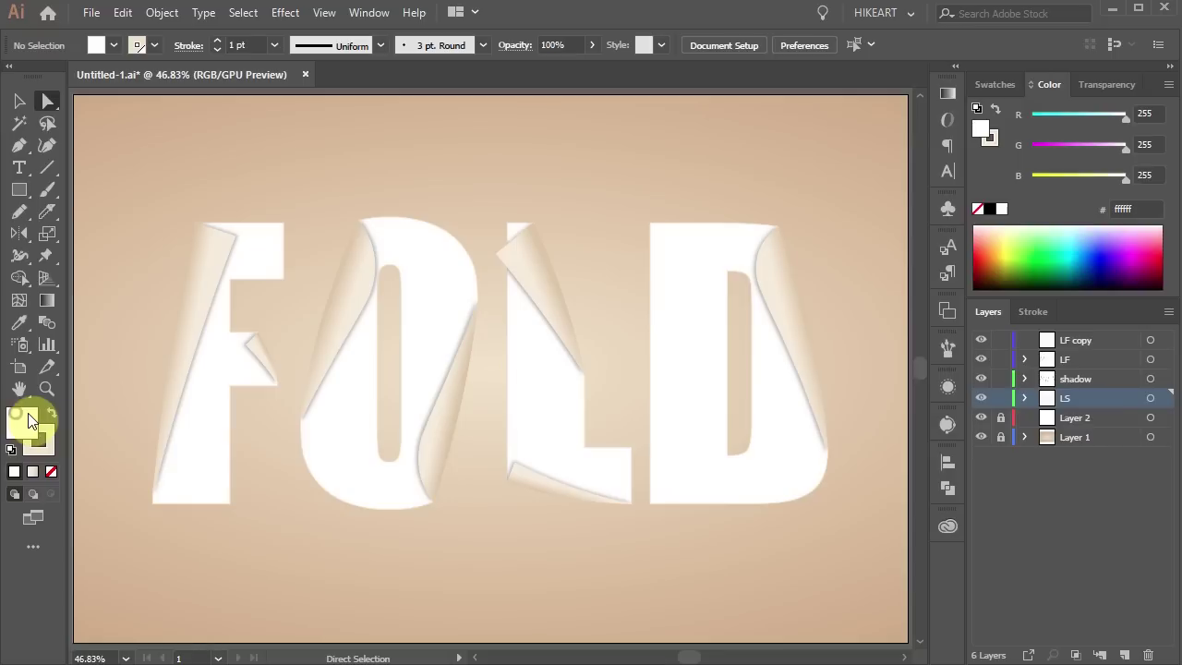
# - Add a new fill to the F in Appearance and apply a gradient swatch to it
pyautogui.click(204, 449)
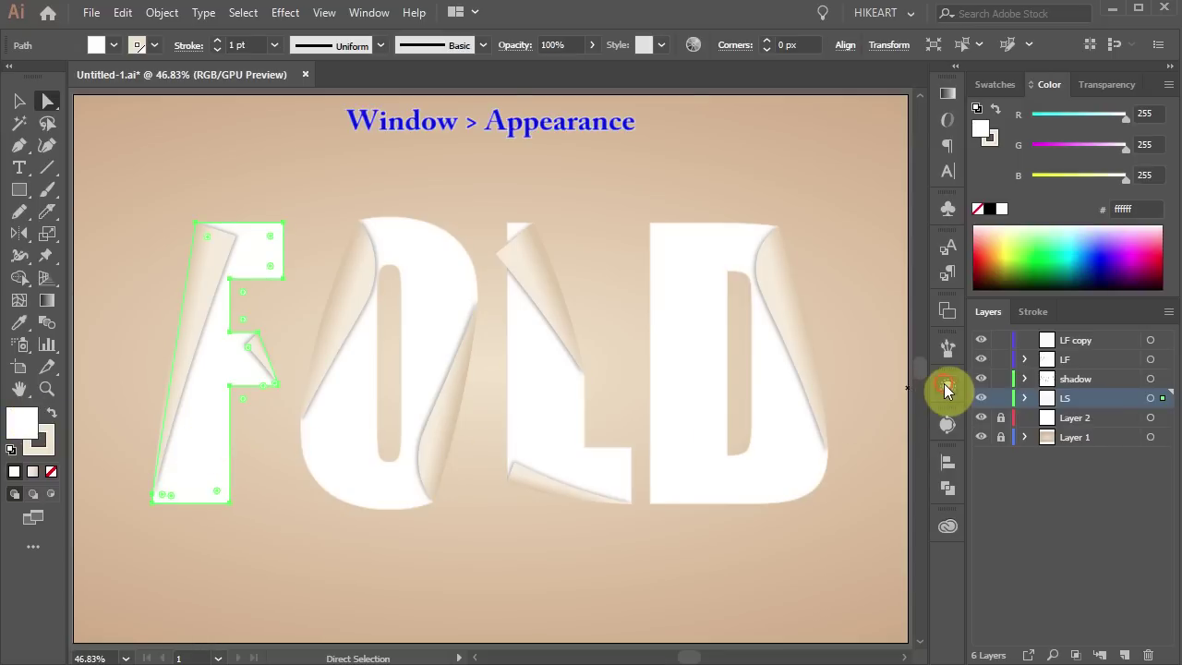
pyautogui.click(945, 389)
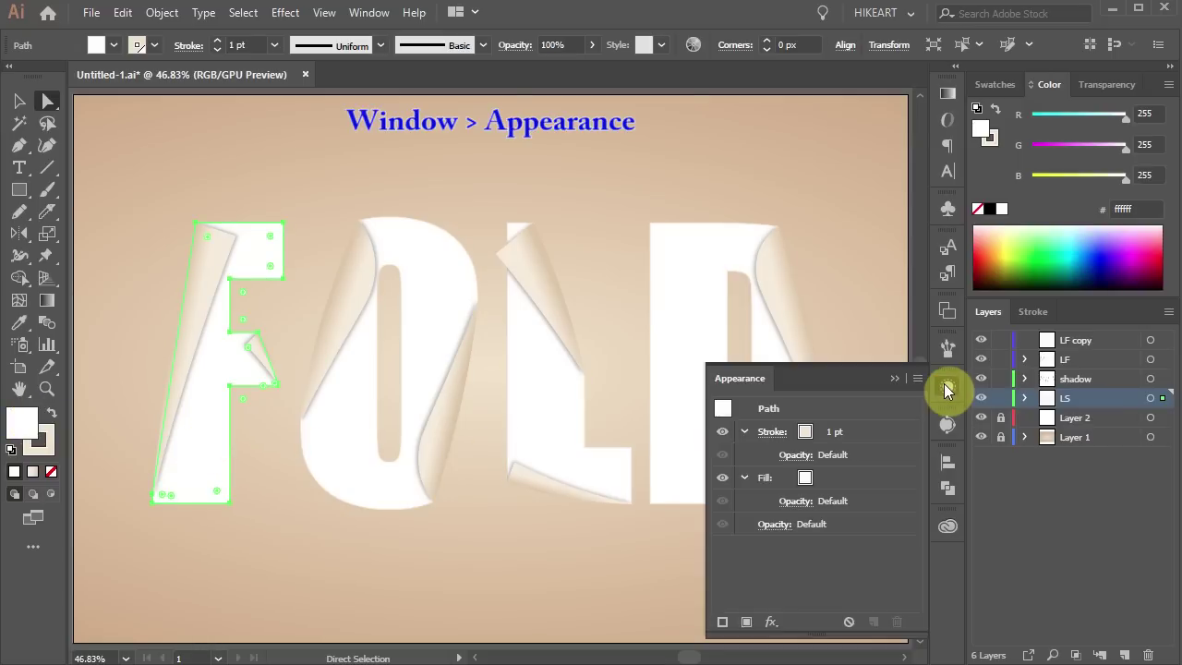
pyautogui.click(747, 624)
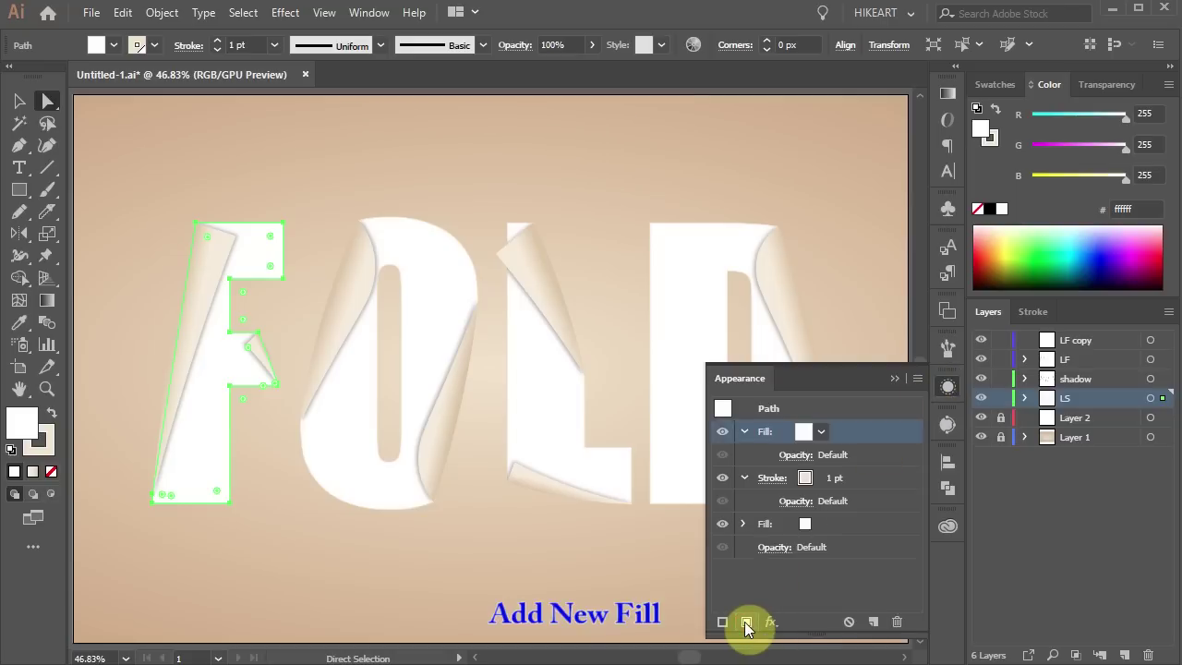
pyautogui.click(994, 84)
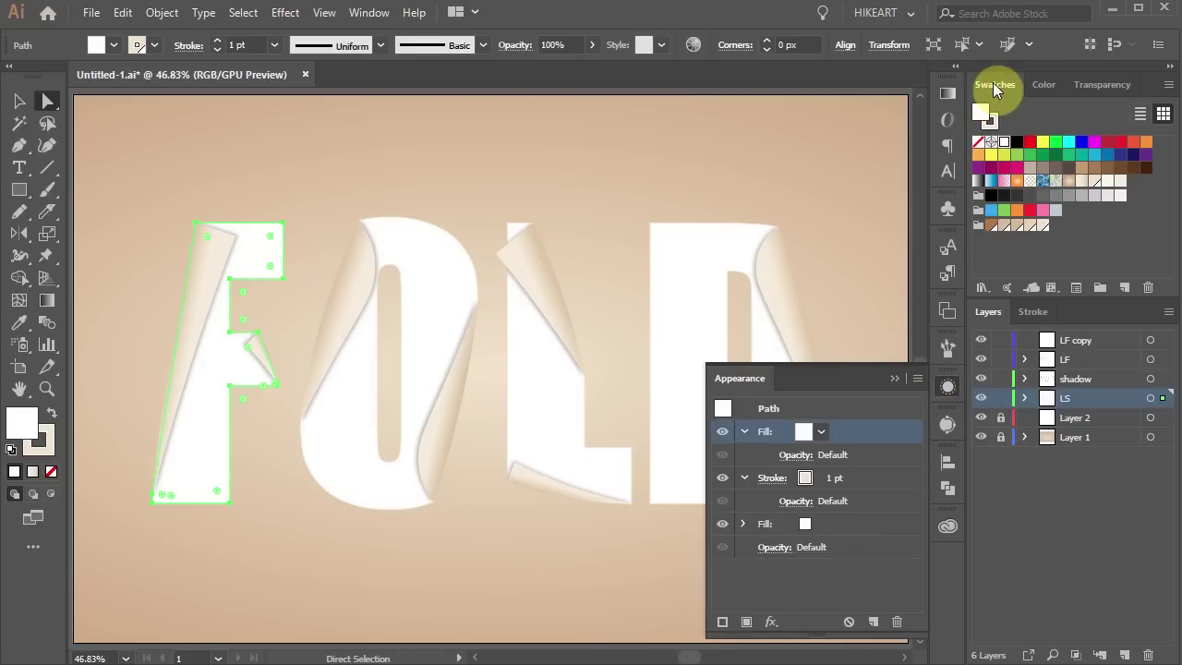
pyautogui.click(1109, 182)
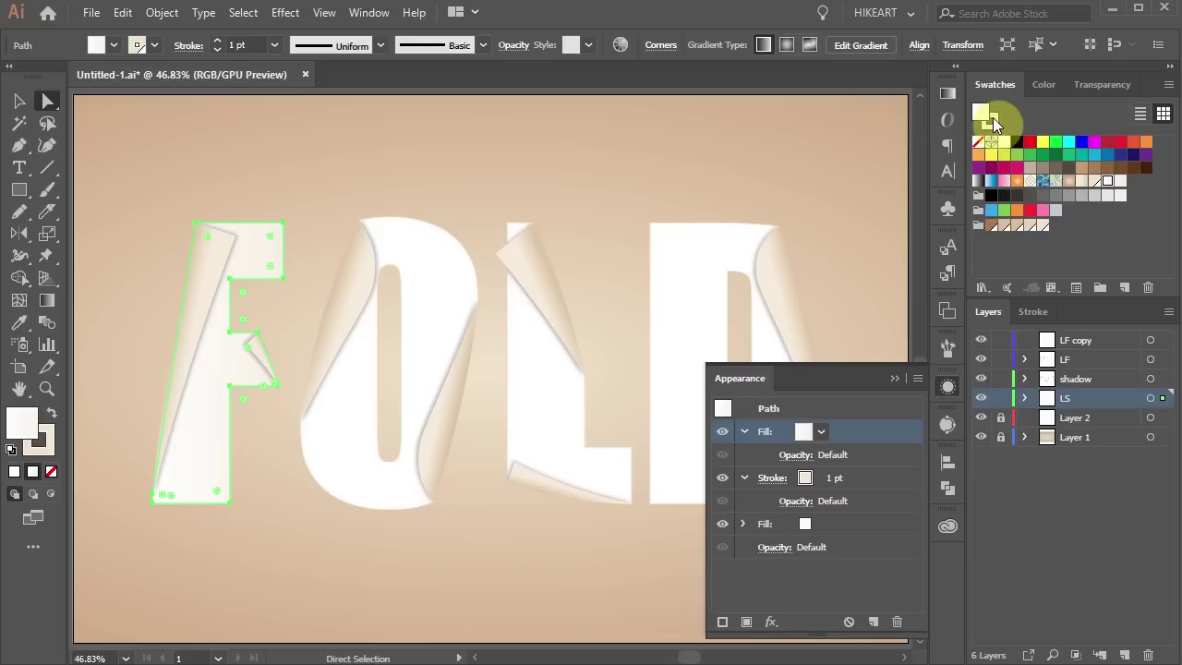
# - Set the gradient stops to ffffff and f6efe5 and angle it across the F's fold
pyautogui.click(948, 95)
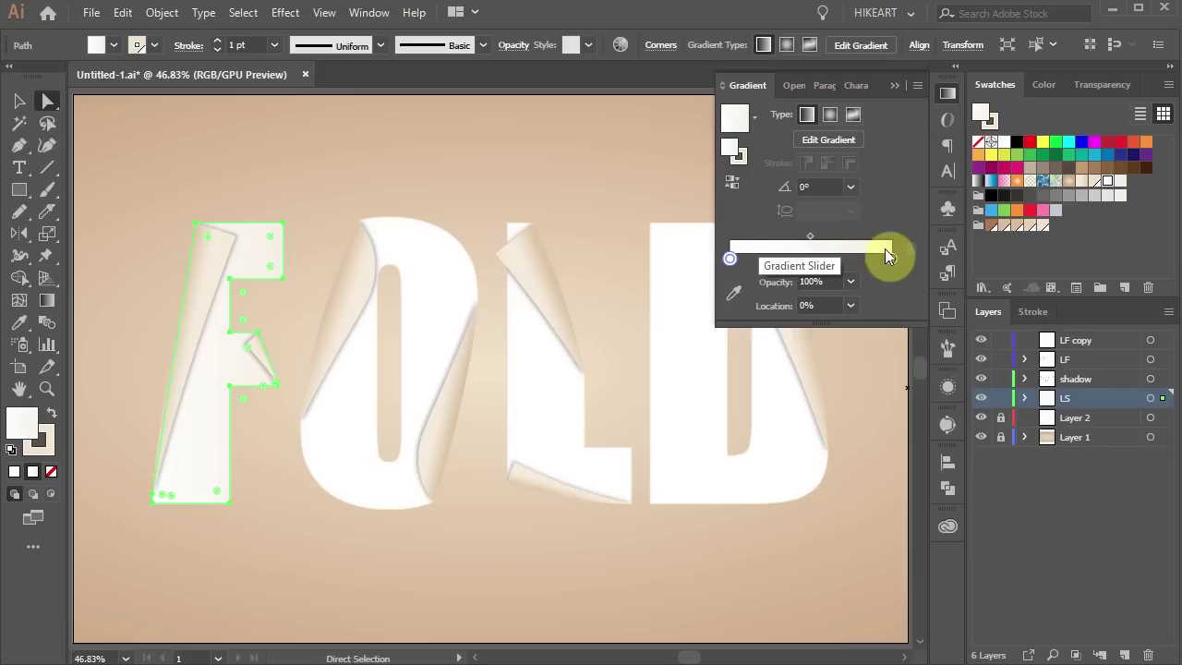
pyautogui.doubleClick(892, 259)
pyautogui.click(729, 258)
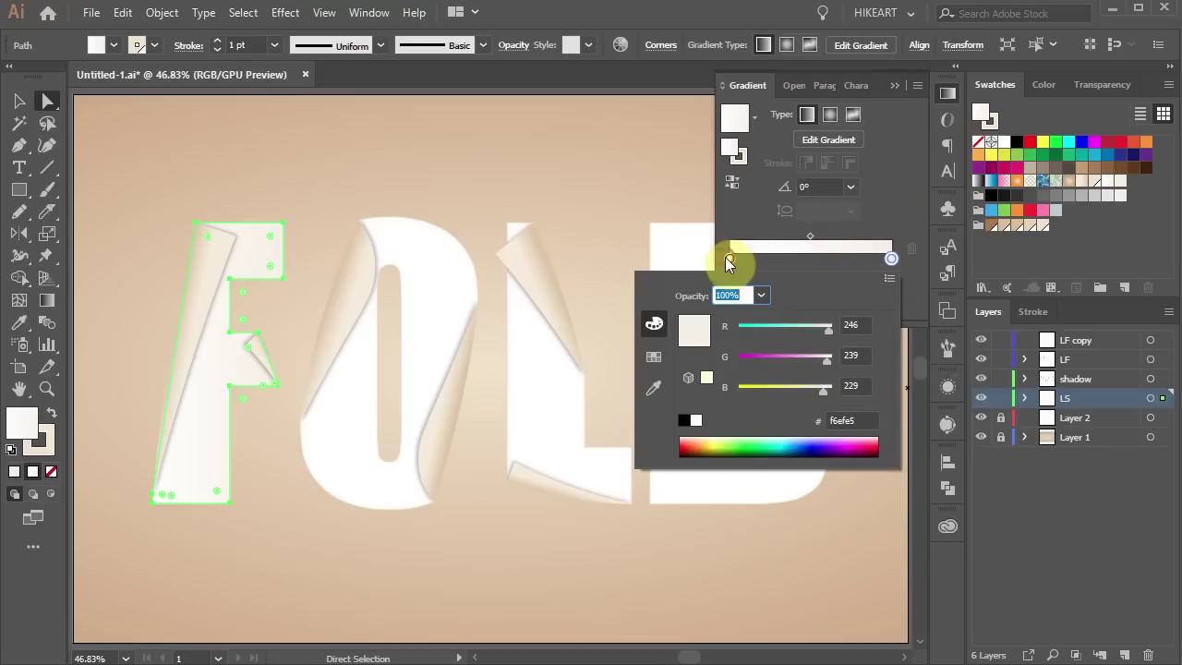
pyautogui.doubleClick(729, 259)
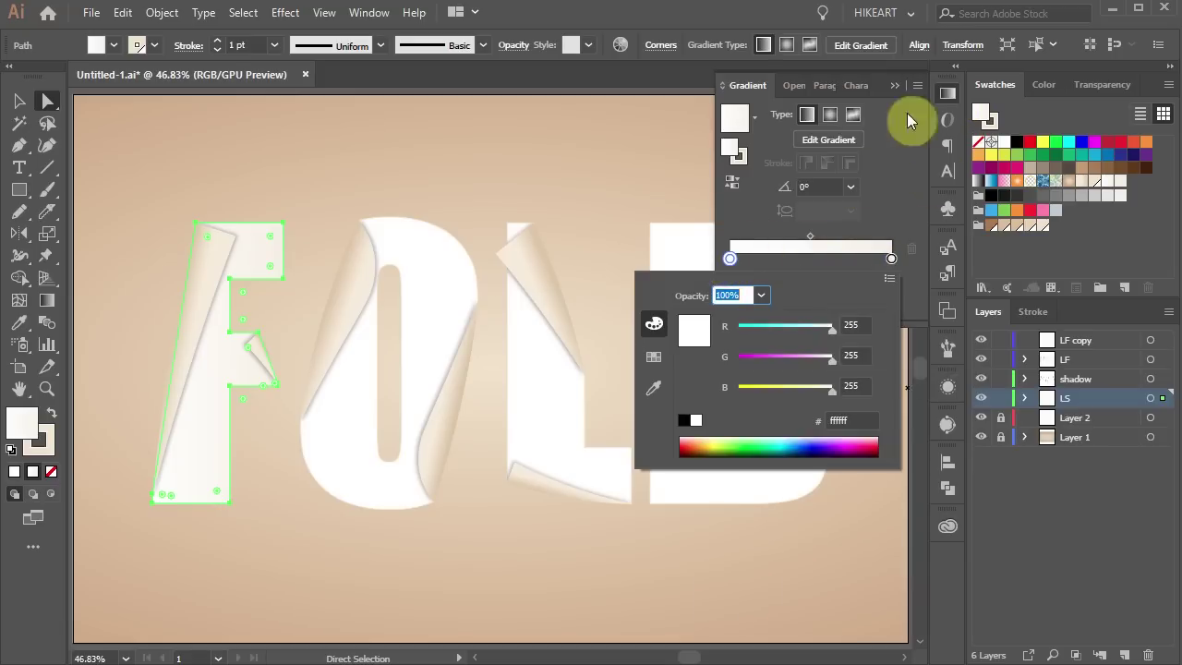
pyautogui.click(948, 94)
pyautogui.press('g')
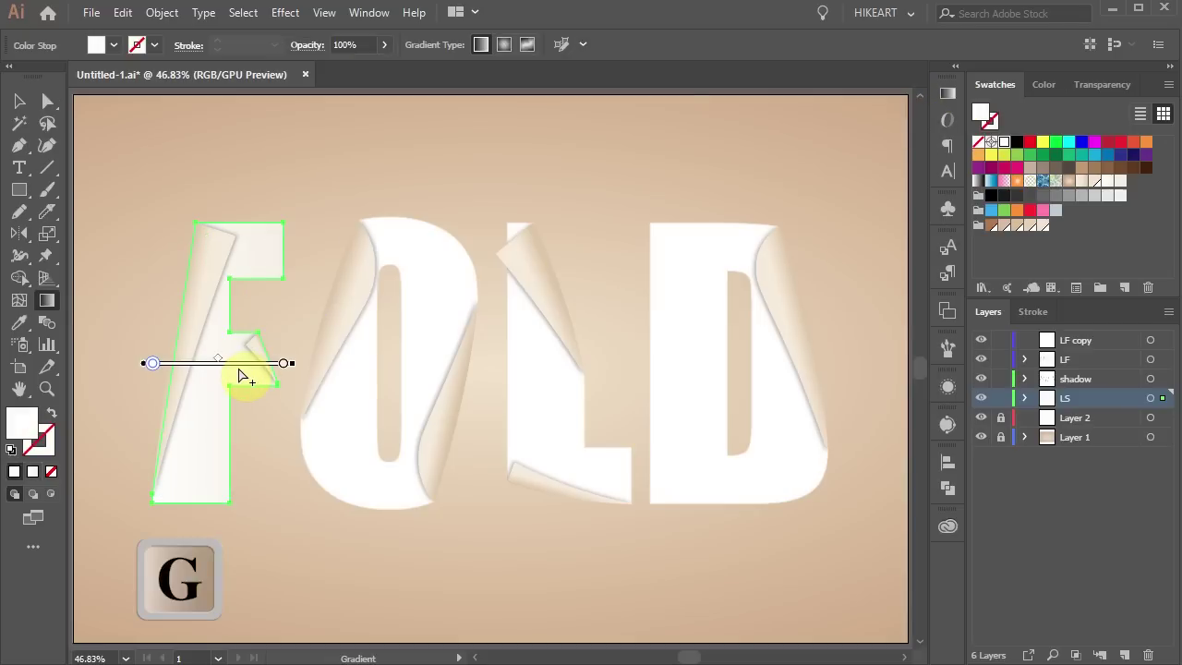
pyautogui.moveTo(236, 348); pyautogui.dragTo(176, 330)
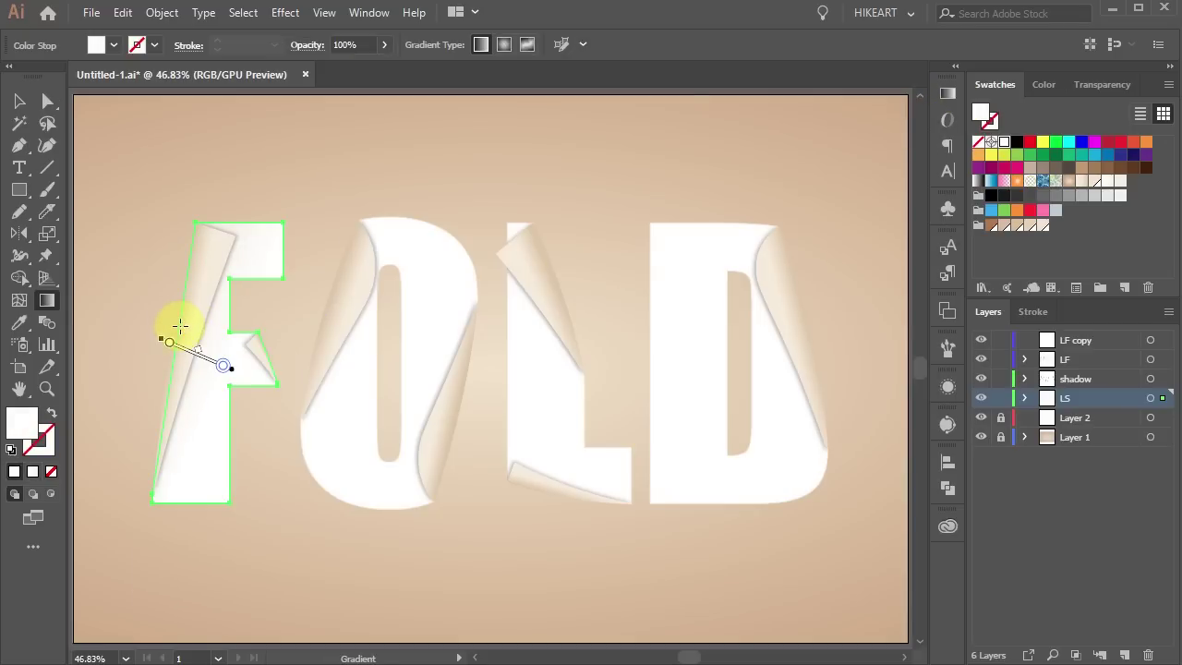
# - Add a new fill to the O, eyedrop the F's gradient, and angle it across the O
pyautogui.keyDown('ctrl'); pyautogui.click(348, 432); pyautogui.keyUp('ctrl')
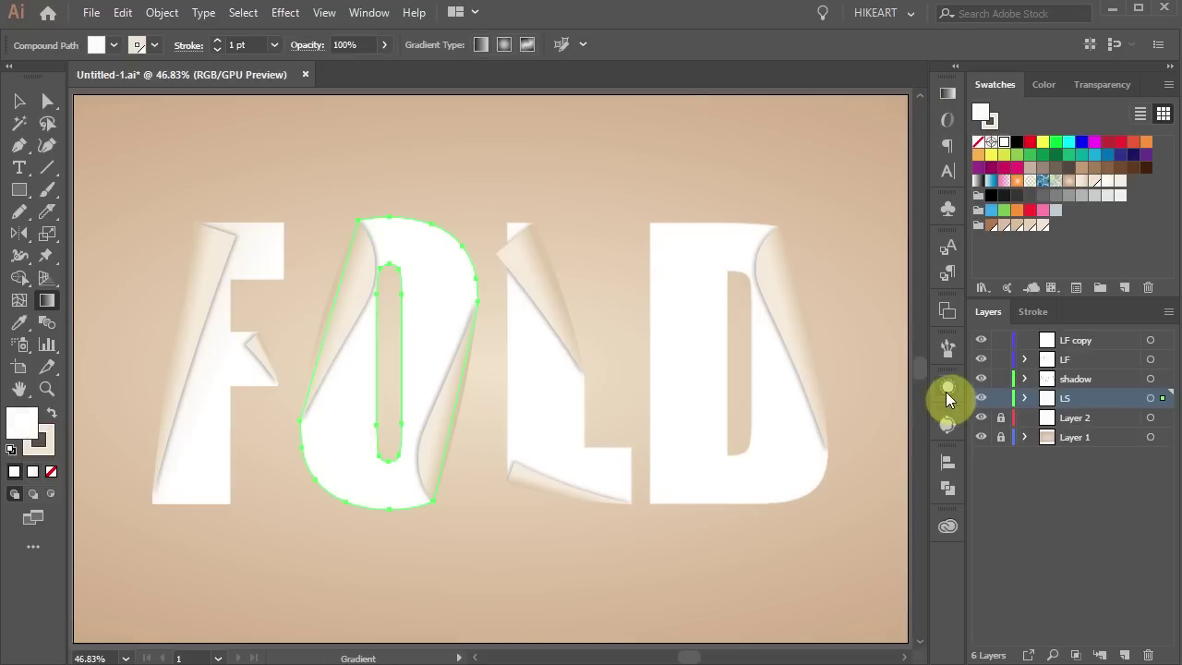
pyautogui.click(948, 388)
pyautogui.click(746, 622)
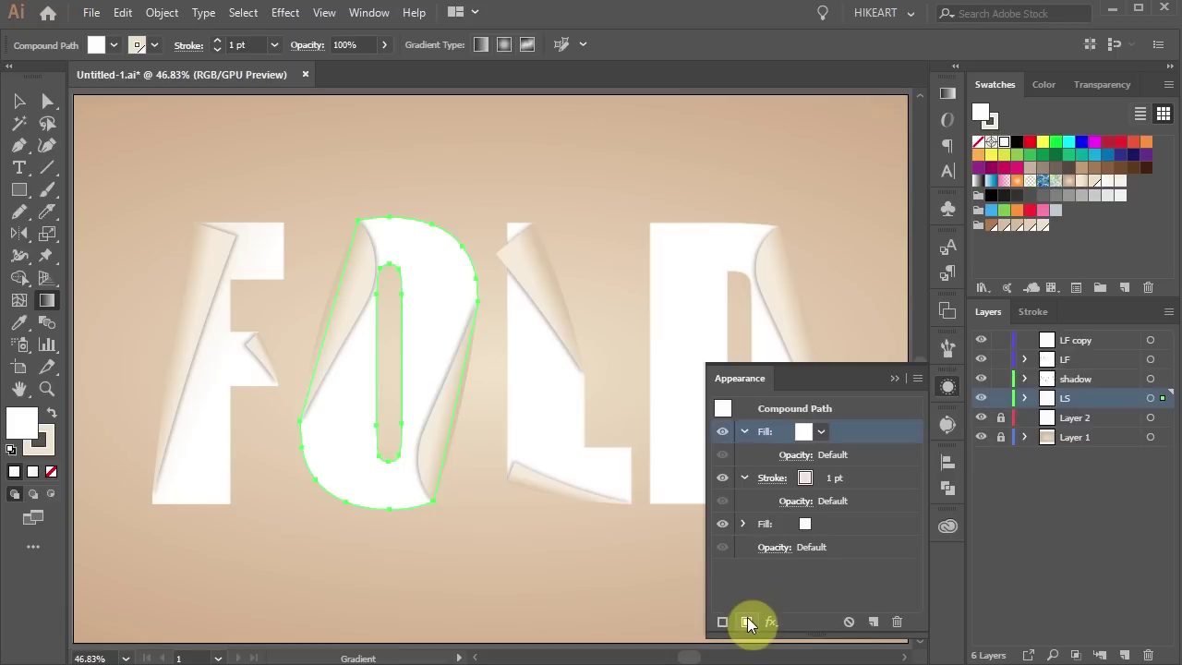
pyautogui.press('i')
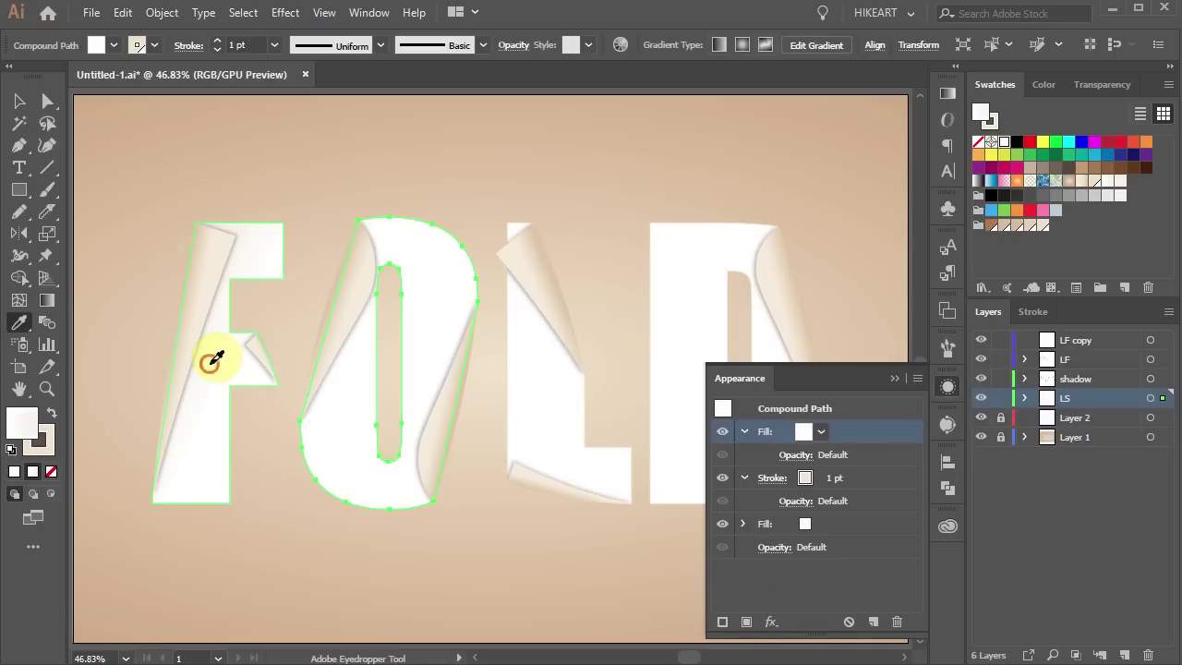
pyautogui.click(206, 351)
pyautogui.press('g')
pyautogui.moveTo(409, 351); pyautogui.dragTo(317, 309)
# - Angle the gradient across the L, copy it onto the D and angle it, then deselect
pyautogui.keyDown('ctrl'); pyautogui.click(600, 466); pyautogui.keyUp('ctrl')
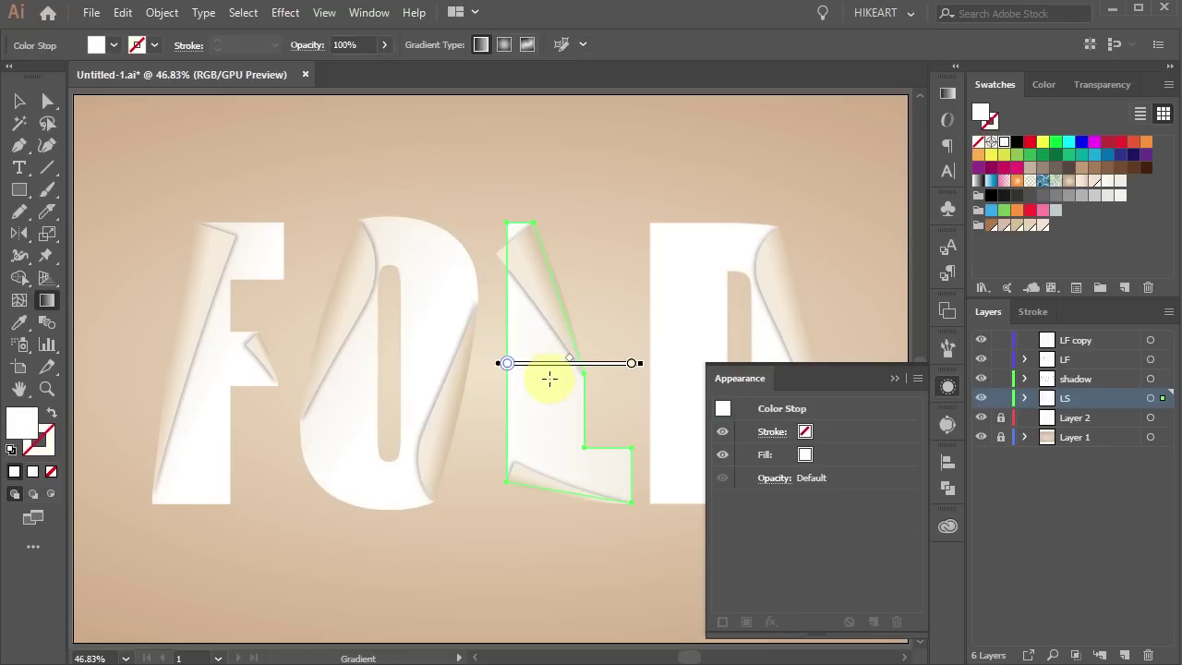
pyautogui.moveTo(541, 378); pyautogui.dragTo(514, 329)
pyautogui.keyDown('ctrl'); pyautogui.click(688, 369); pyautogui.keyUp('ctrl')
pyautogui.press('i')
pyautogui.click(594, 330)
pyautogui.press('g')
pyautogui.moveTo(681, 404)
pyautogui.mouseDown()
pyautogui.moveTo(752, 390)
pyautogui.moveTo(818, 351)
pyautogui.mouseUp()
pyautogui.keyDown('ctrl'); pyautogui.click(808, 520); pyautogui.keyUp('ctrl')
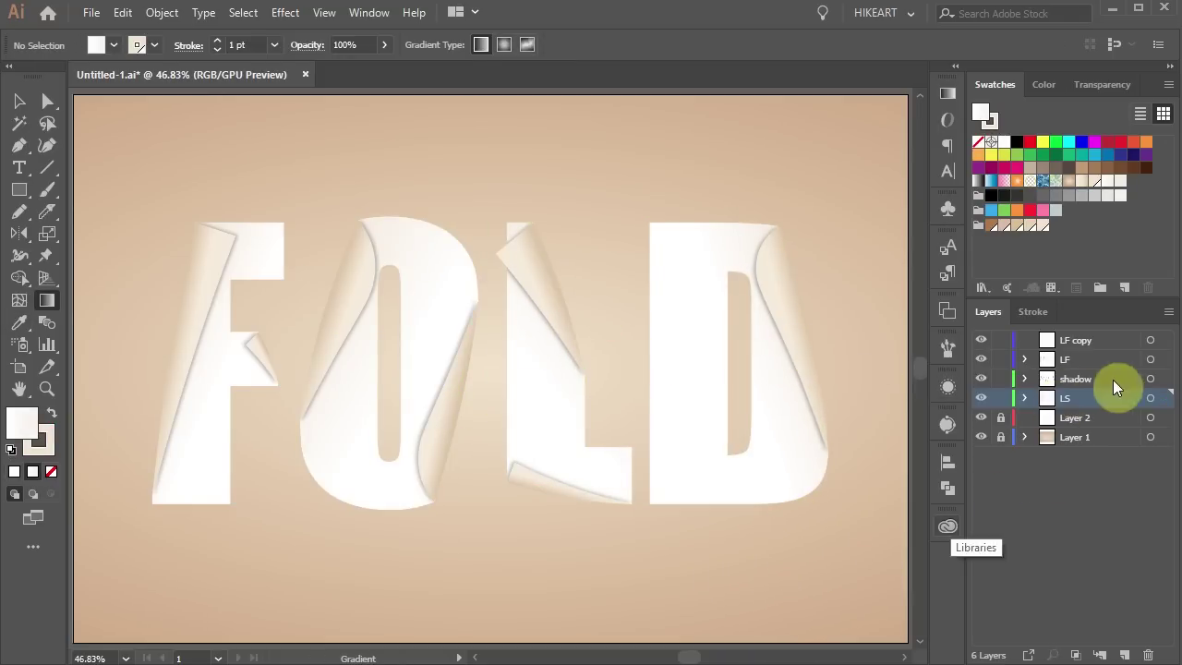
# - Target the shadow layer and set its opacity to 69% in the Transparency panel
pyautogui.click(1149, 379)
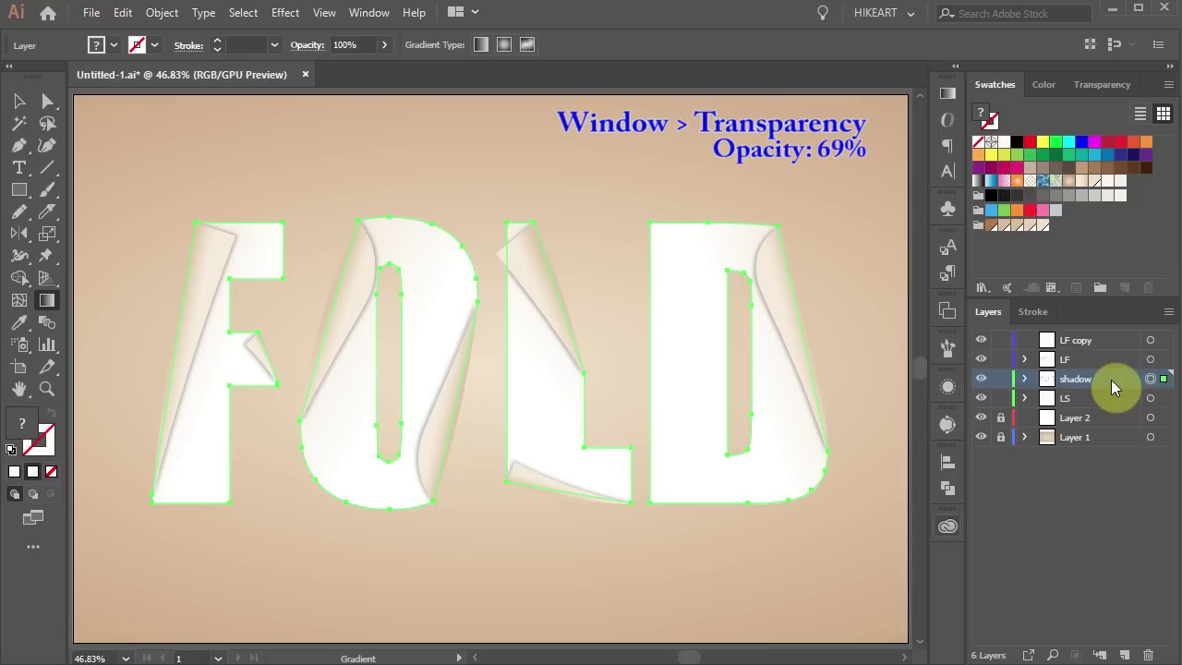
pyautogui.click(1113, 86)
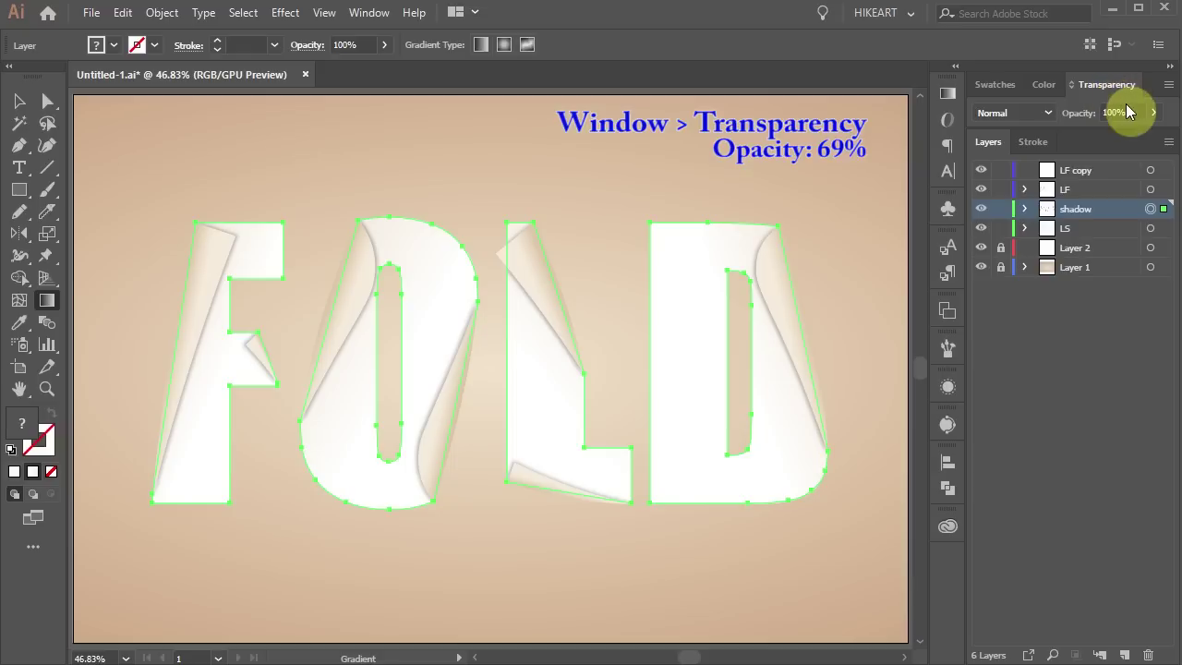
pyautogui.click(1153, 112)
pyautogui.moveTo(1149, 136); pyautogui.dragTo(1143, 139)
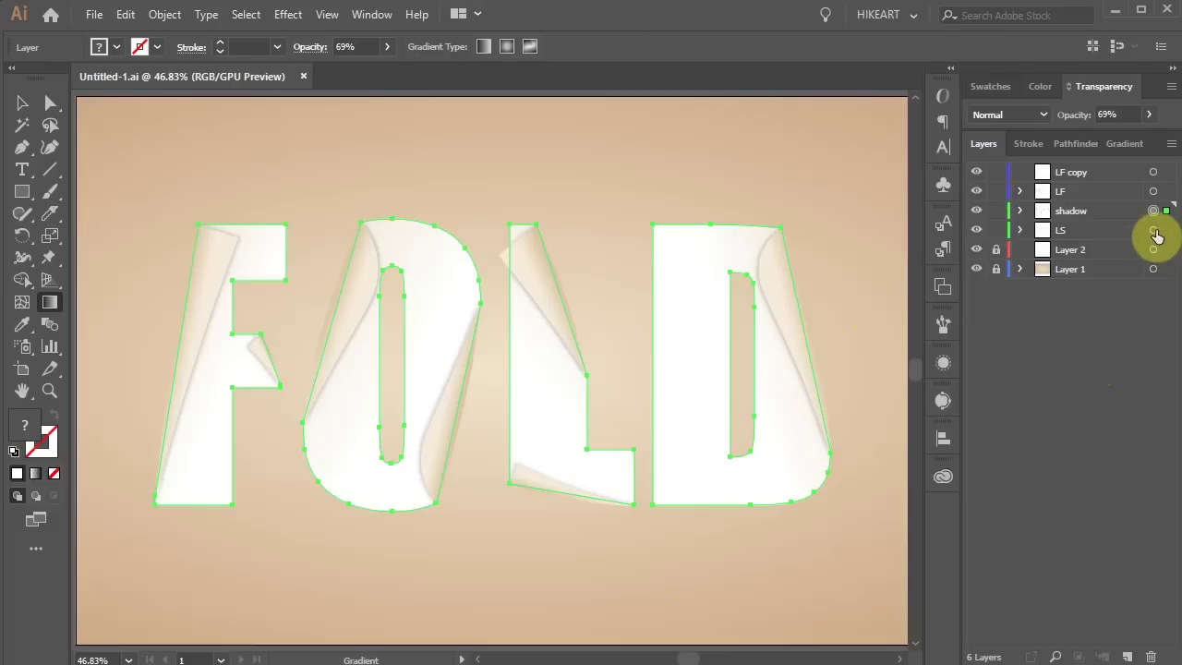
# - Target the LS layer and start an Effect > Stylize > Drop Shadow with preview on
pyautogui.click(1153, 231)
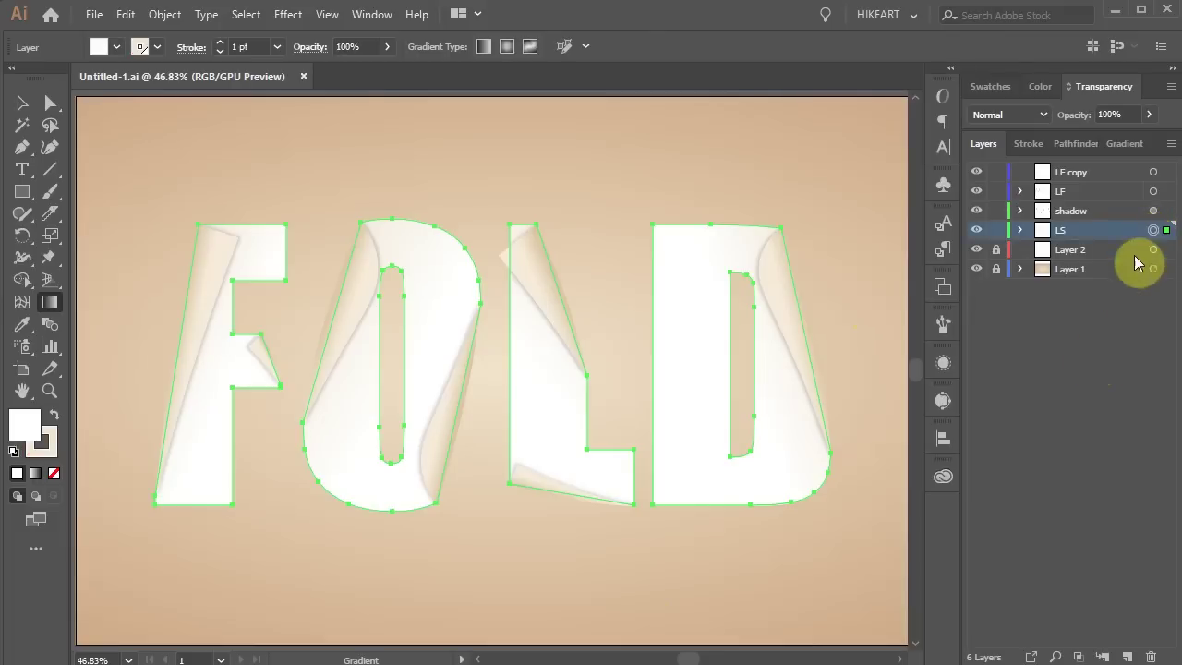
pyautogui.click(288, 15)
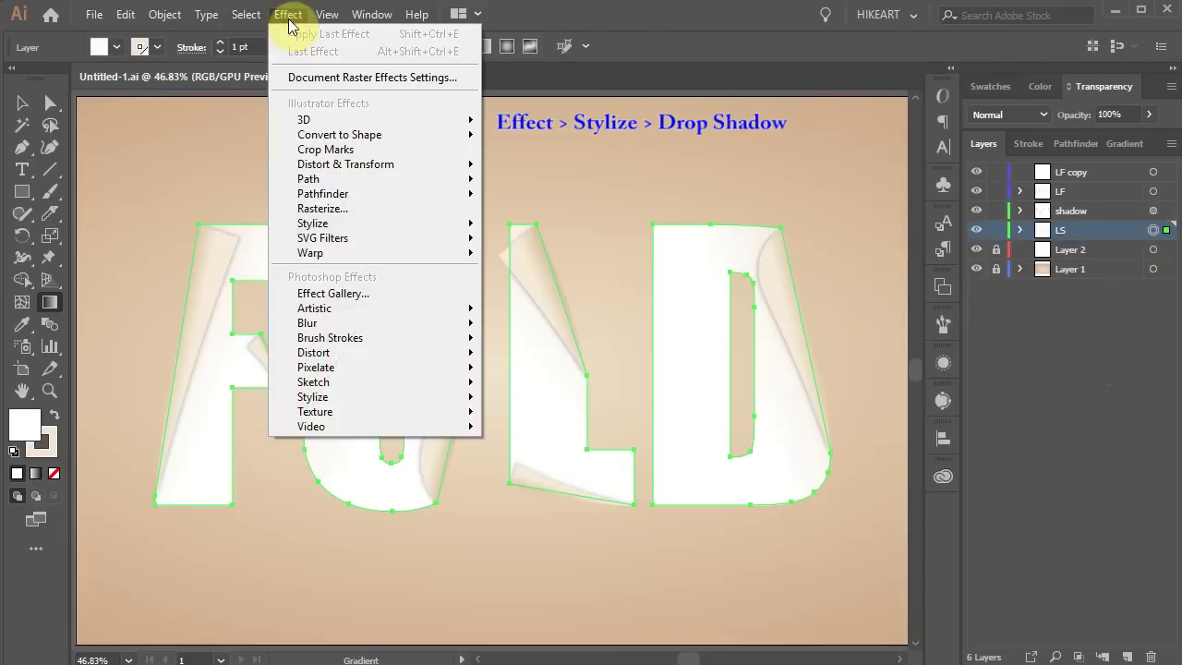
pyautogui.moveTo(369, 223)
pyautogui.click(602, 227)
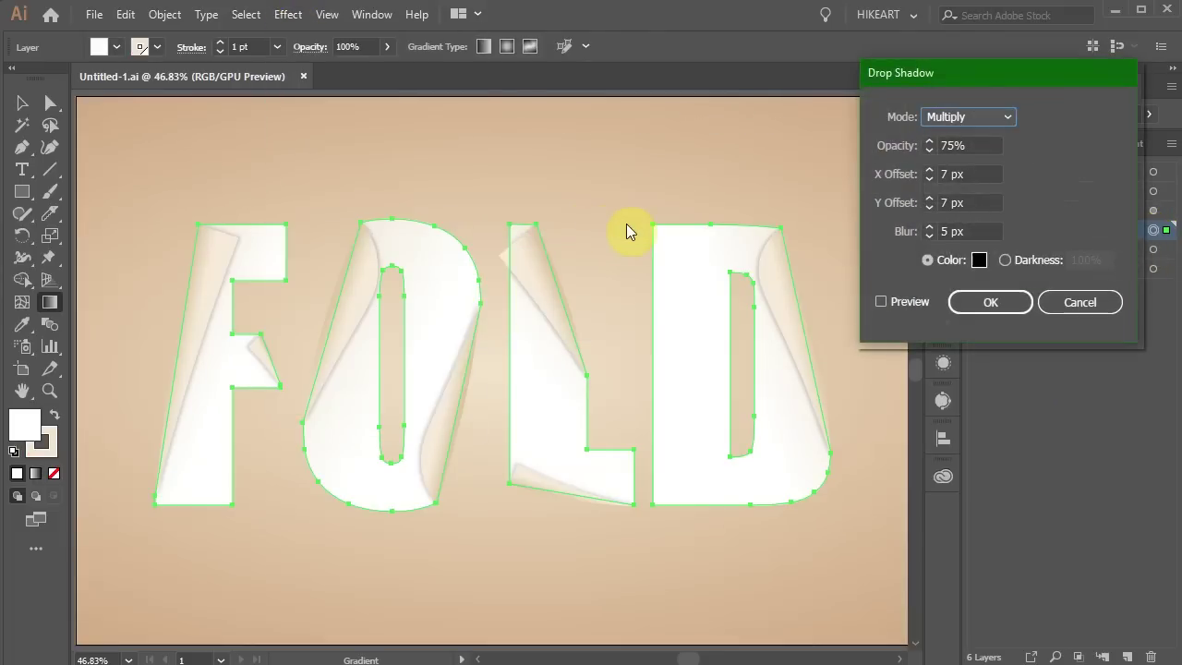
pyautogui.click(882, 302)
# - Set the drop shadow to 10% opacity, X 3 px, Y 5 px, blur 3 px, then deselect
pyautogui.doubleClick(954, 145)
pyautogui.write('10')
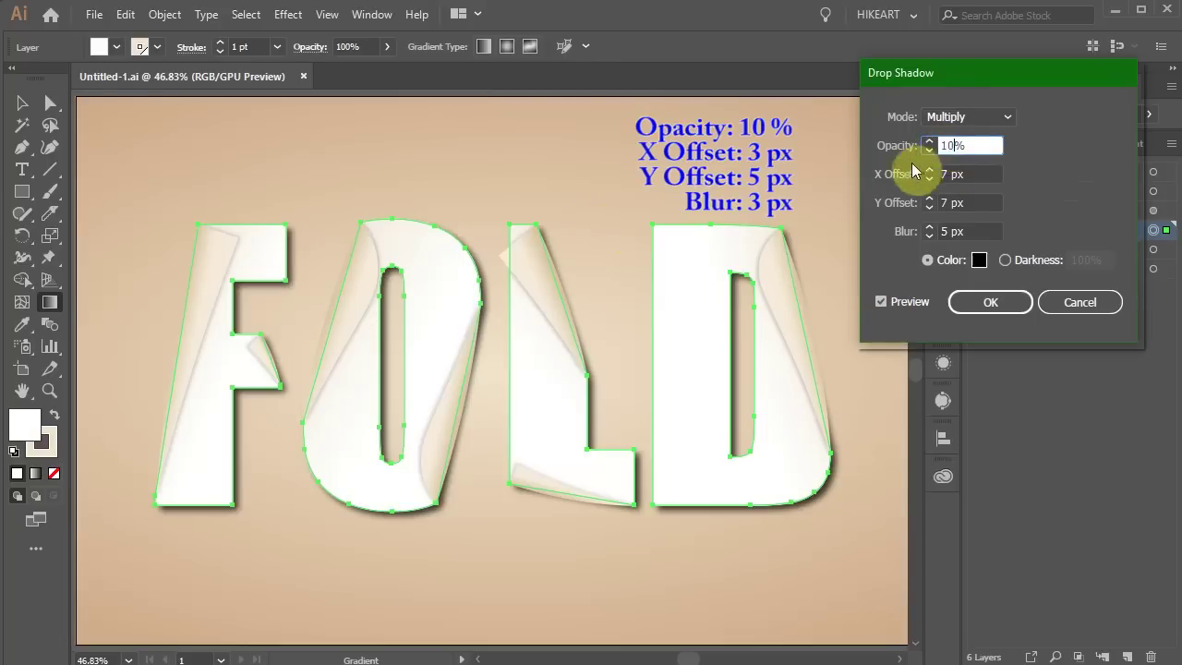
pyautogui.doubleClick(929, 179)
pyautogui.write('3')
pyautogui.press('Tab')
pyautogui.write('5')
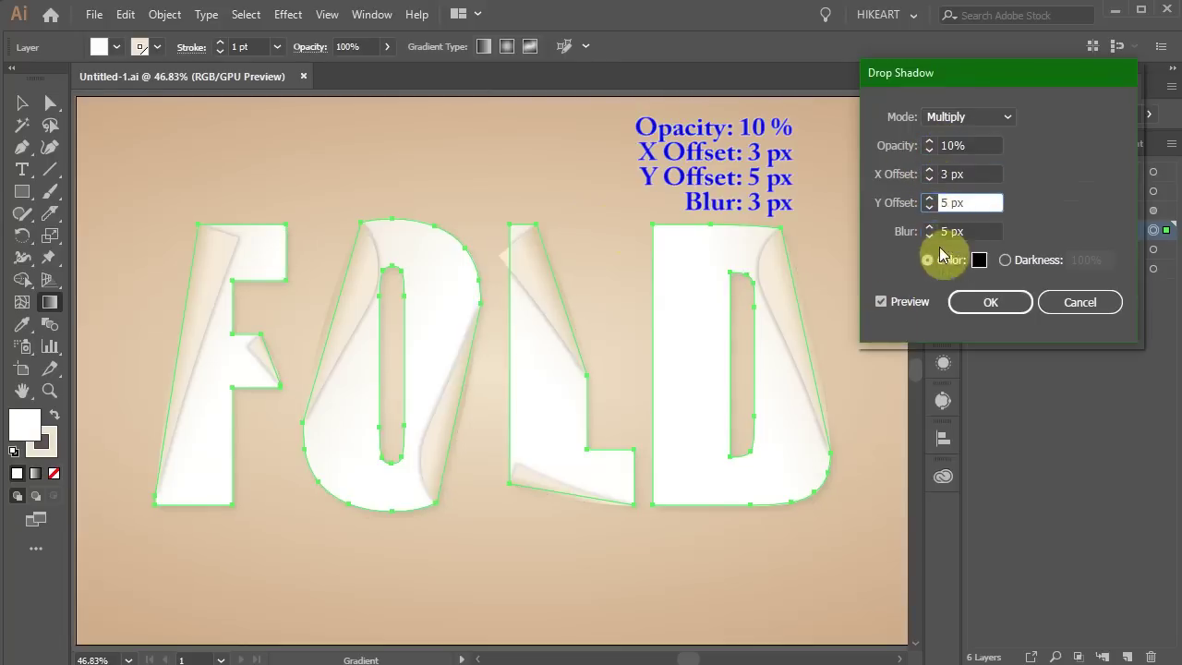
pyautogui.press('Tab')
pyautogui.write('3')
pyautogui.press('Return')
pyautogui.hotkey('ctrl', 'shift', 'a')
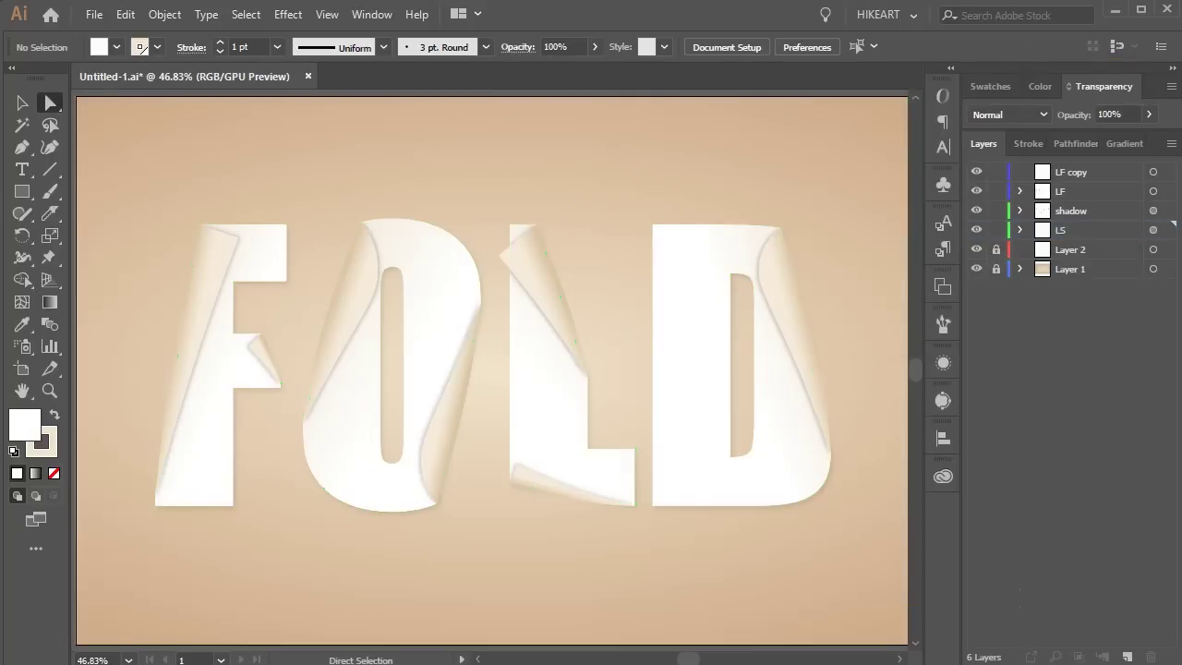